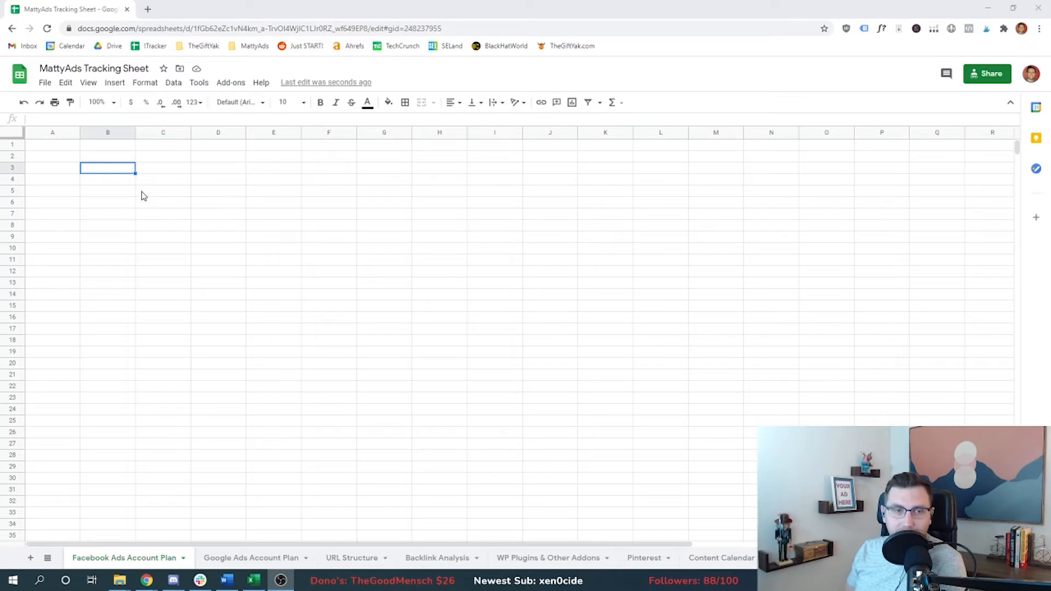
Step: Enter the bold heading 'Account Plan' in cell B3
click(108, 172)
text(Account Plan)
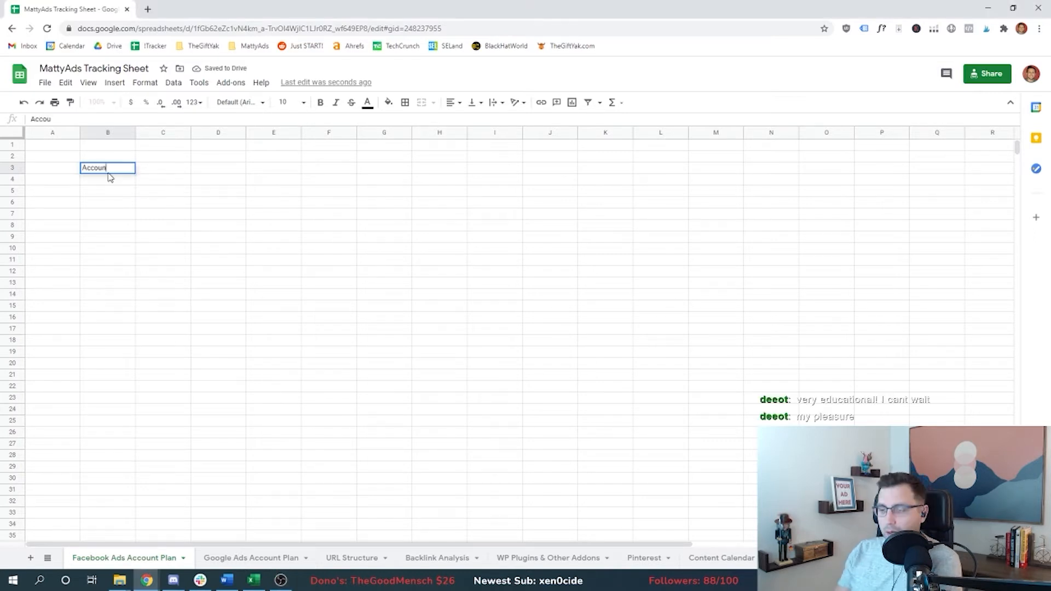
key(Return)
key(Up)
key(ctrl+b)
Step: List -Audiences, -Budget and -Creative in the cells below the Account Plan heading
click(109, 178)
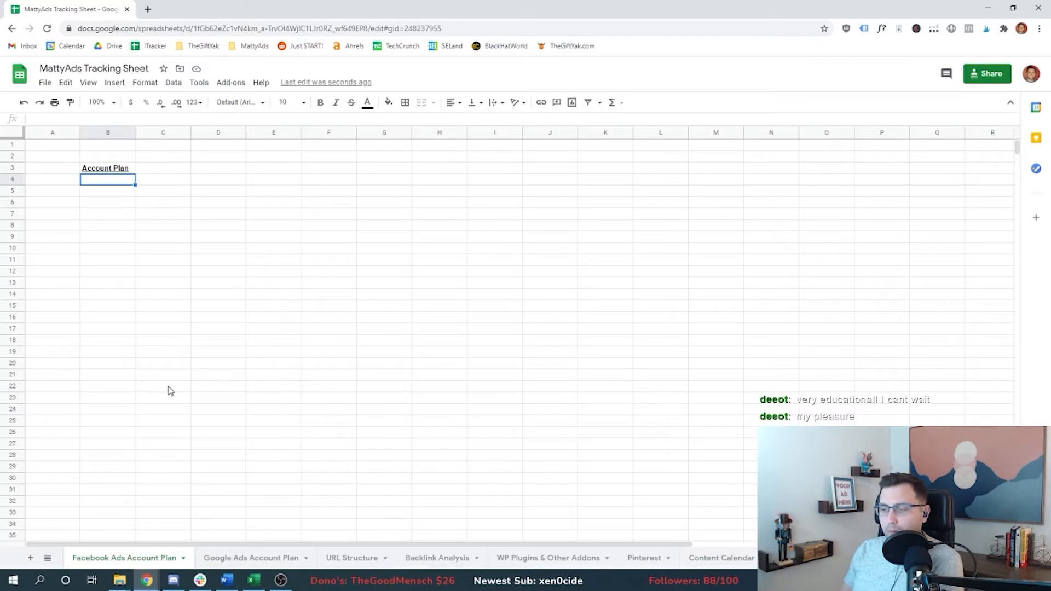
text(-Audiences)
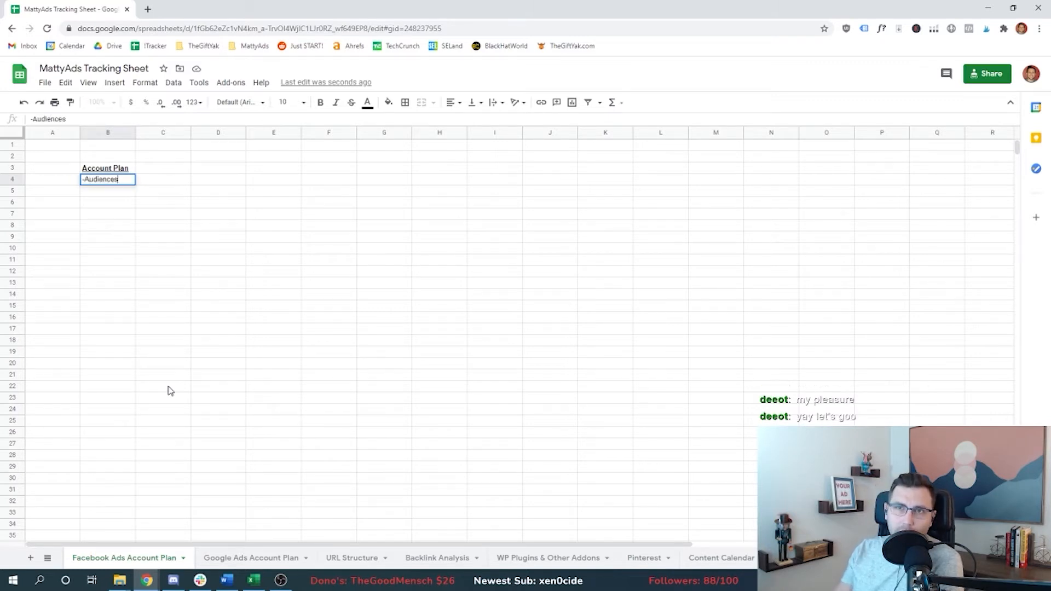
key(Return)
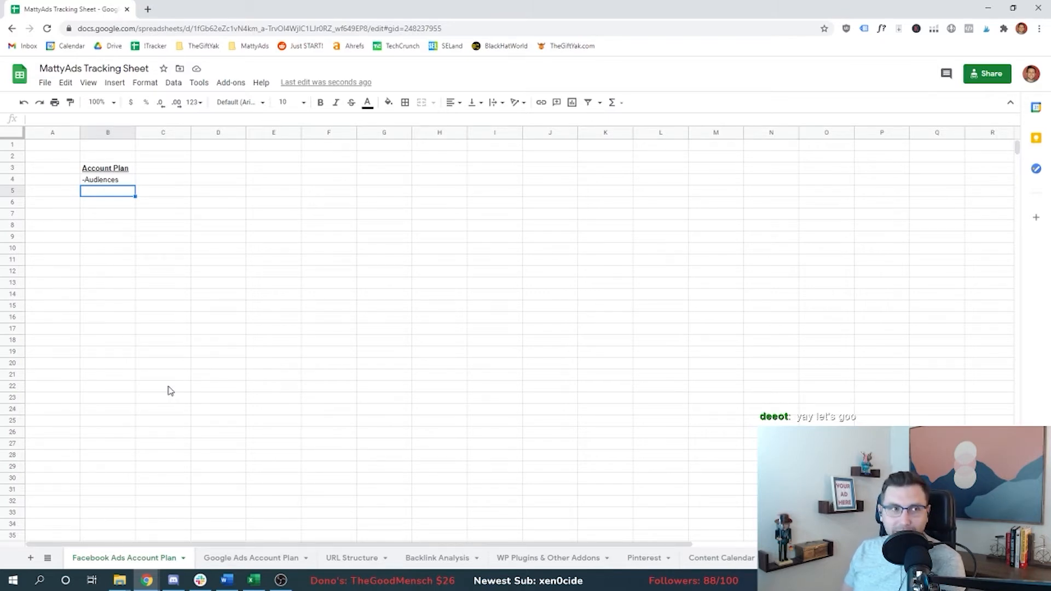
text(-Budget)
key(Return)
text(-Creative)
key(Return)
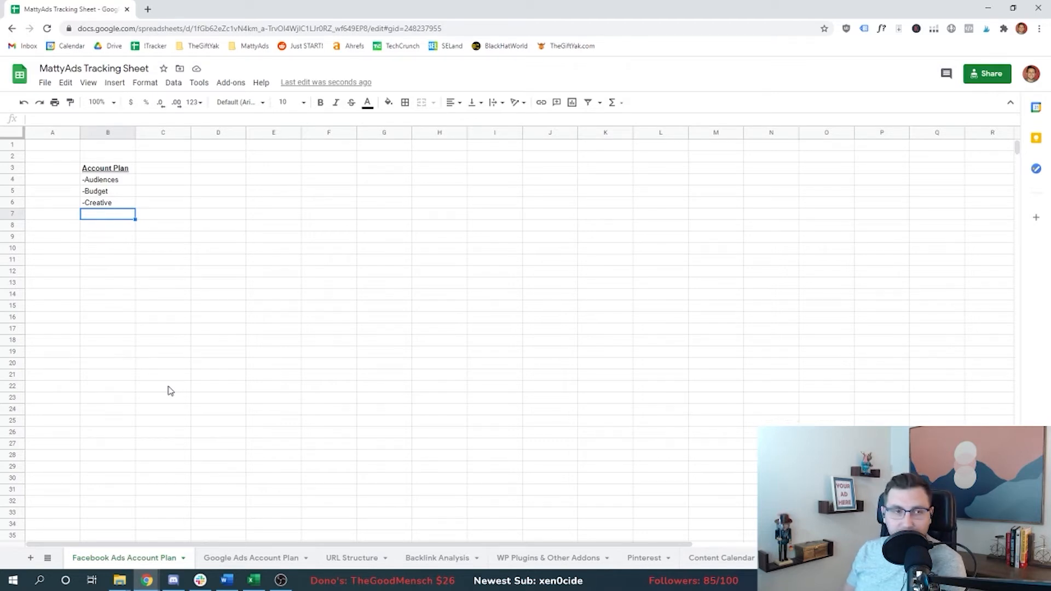
Step: Open TheGiftYak site from the bookmarks in a new browser tab
click(118, 238)
click(148, 8)
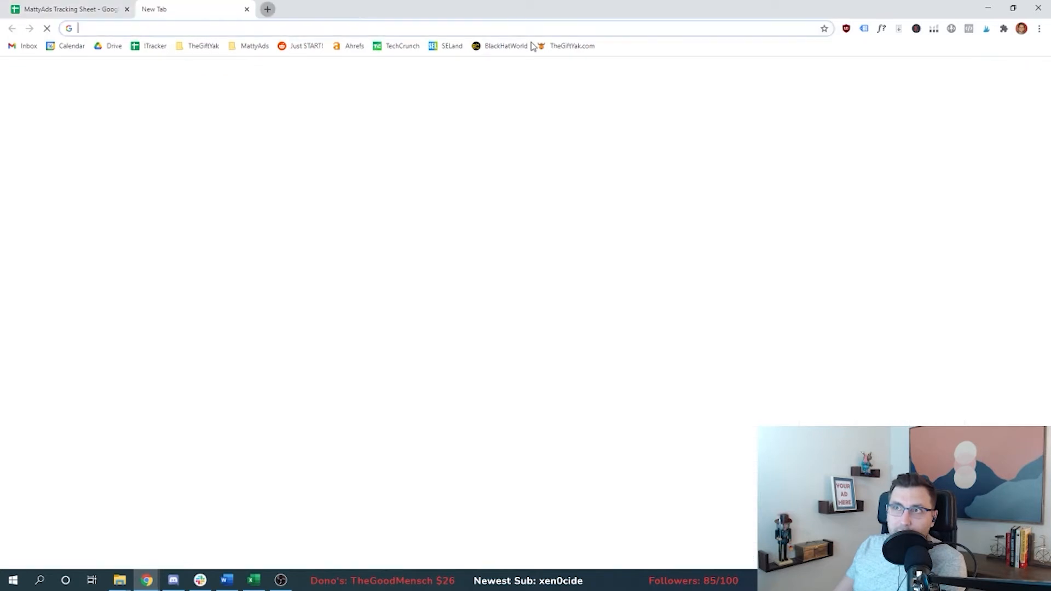
click(559, 45)
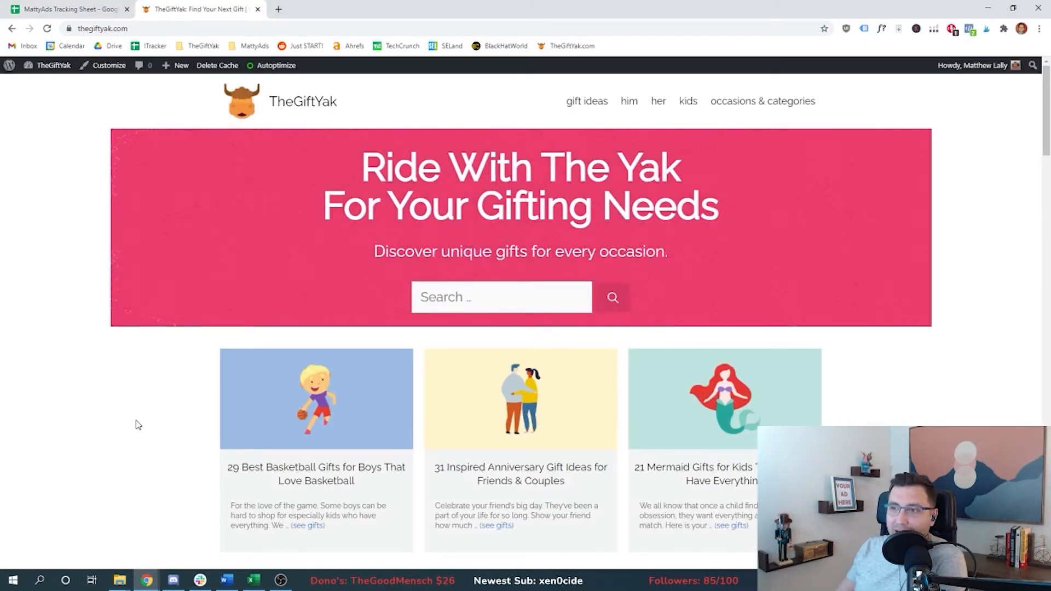
Step: Browse the gift lists and open the '47 Unique Iron Anniversary Gifts' article in a new tab
scroll(184, 388, down, 3)
scroll(186, 386, down, 2)
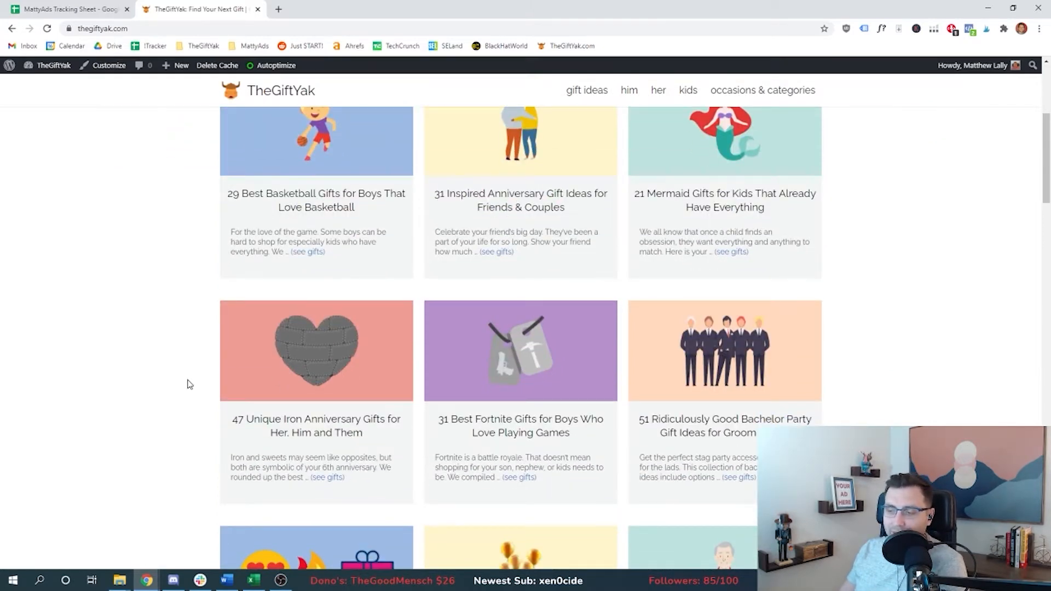
scroll(187, 365, down, 1)
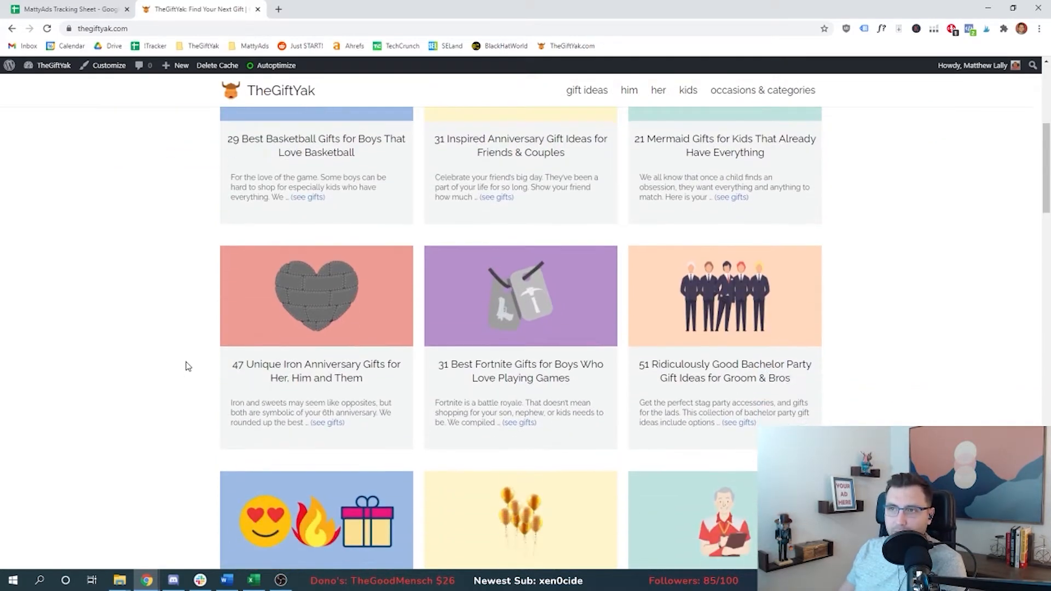
right_click(251, 368)
click(261, 373)
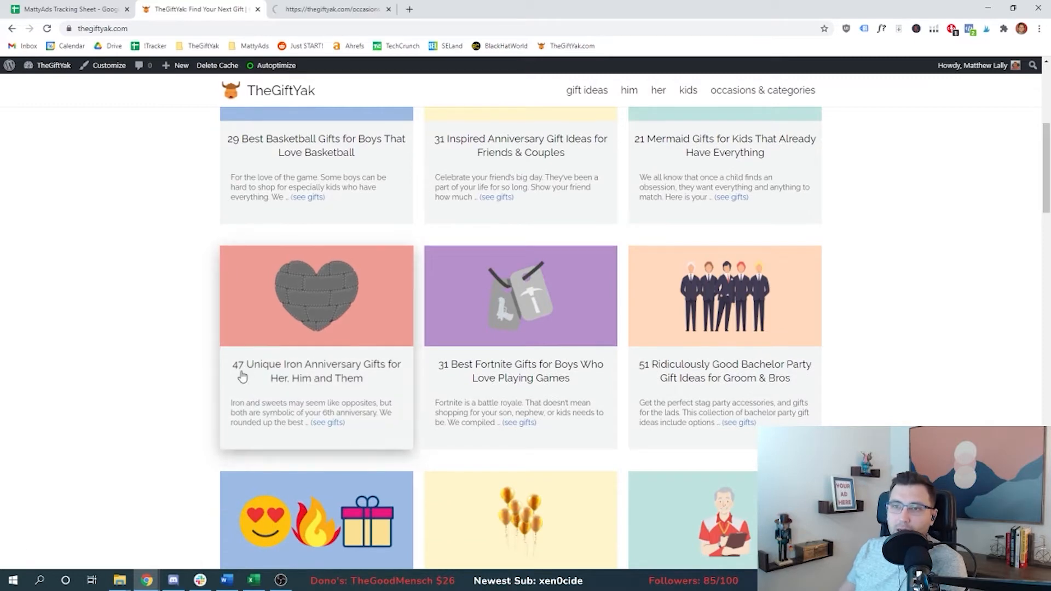
click(369, 7)
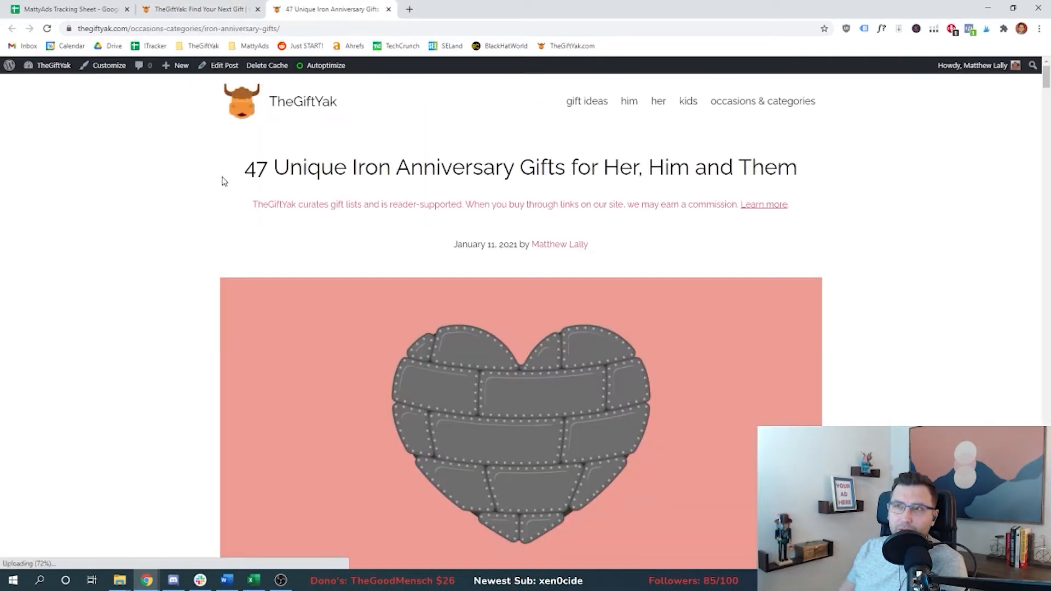
Step: Review the Iron Anniversary article's title and intro, then close its tab
drag(302, 170, 512, 169)
click(192, 195)
scroll(192, 195, down, 6)
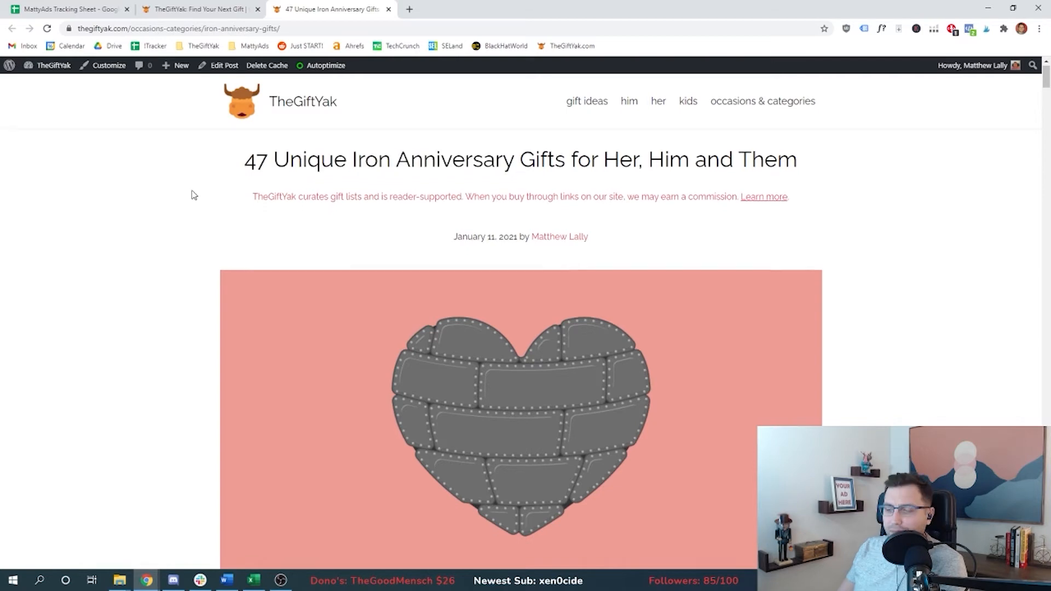
scroll(191, 196, down, 2)
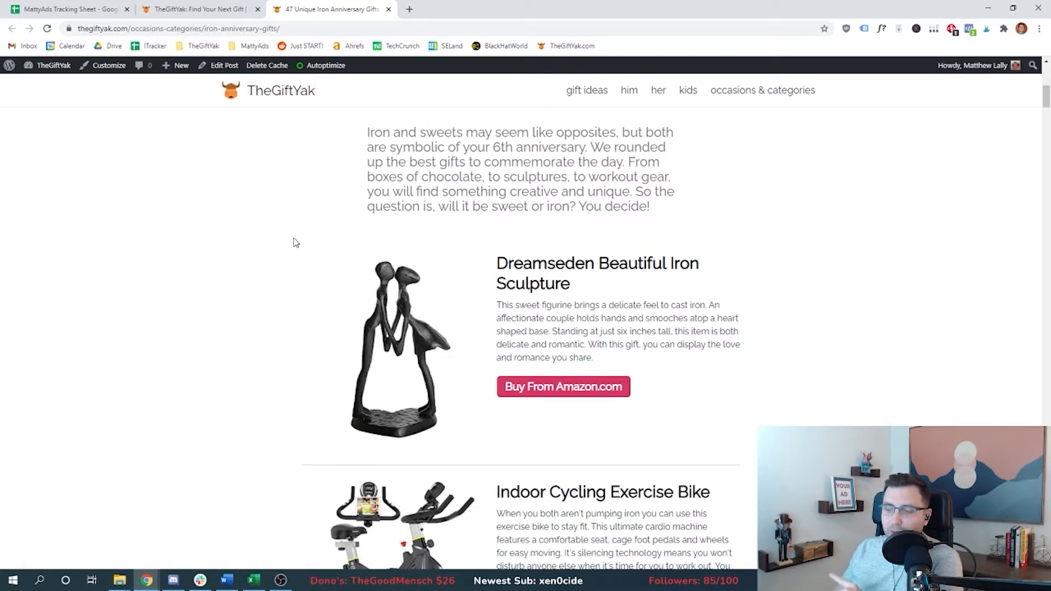
scroll(219, 263, up, 10)
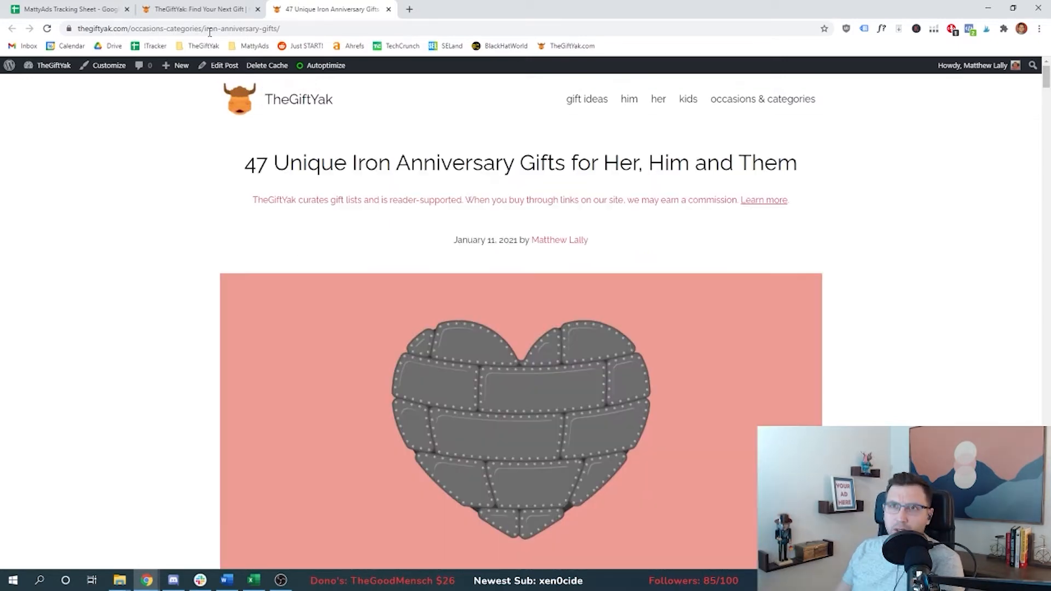
key(ctrl+w)
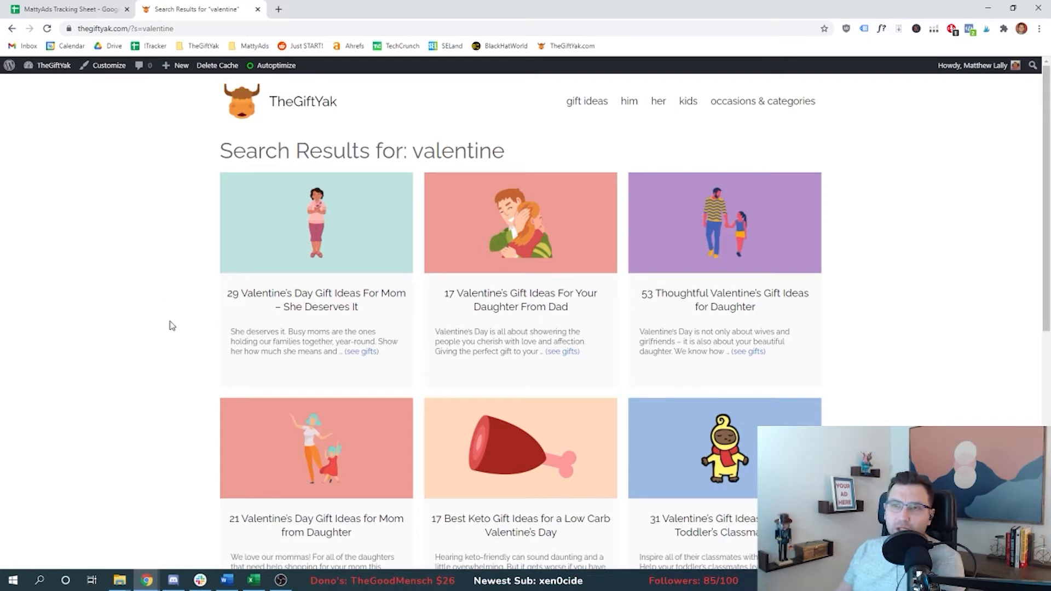
Step: Open the '29 Valentine's Day Gift Ideas For Mom' article from the valentine search results in a new tab
scroll(186, 335, down, 1)
scroll(186, 336, up, 1)
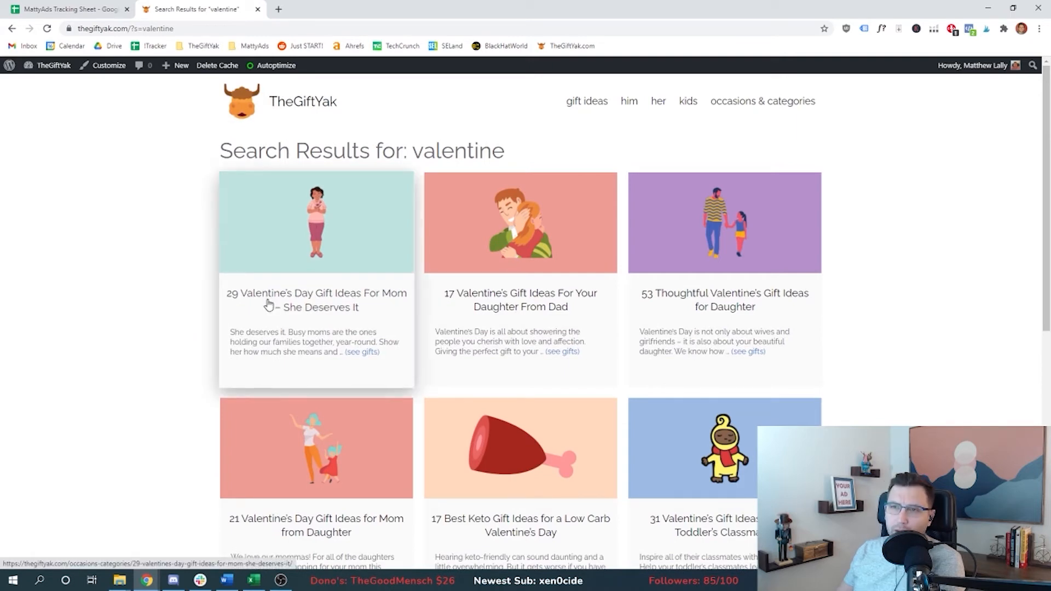
middle_click(334, 300)
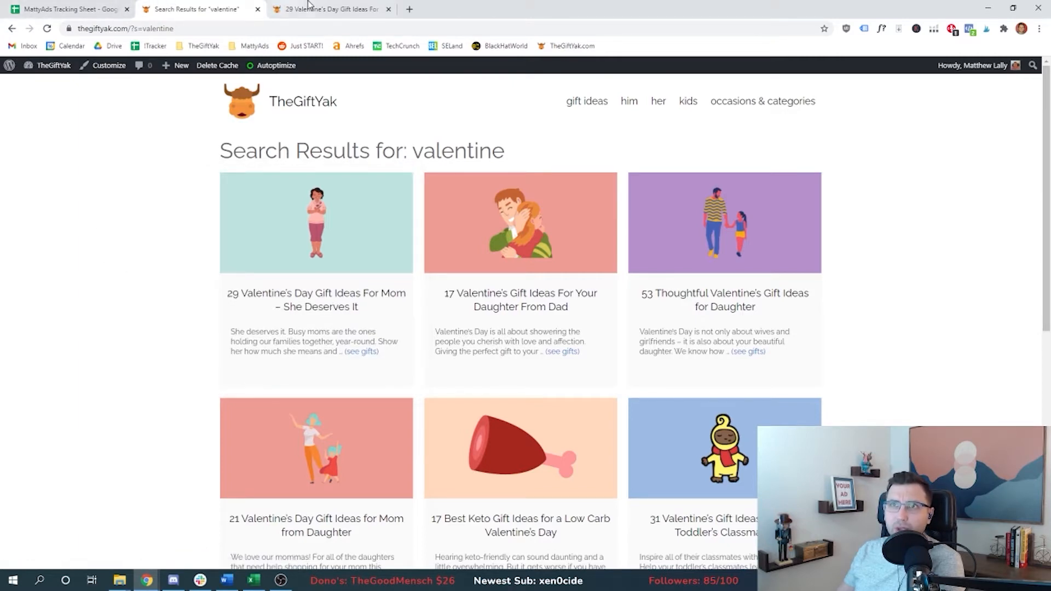
Step: Copy the Mom article's URL and start an Audiences section in the sheet
key(ctrl+Tab)
key(ctrl+l)
click(104, 6)
click(110, 234)
text(Audience)
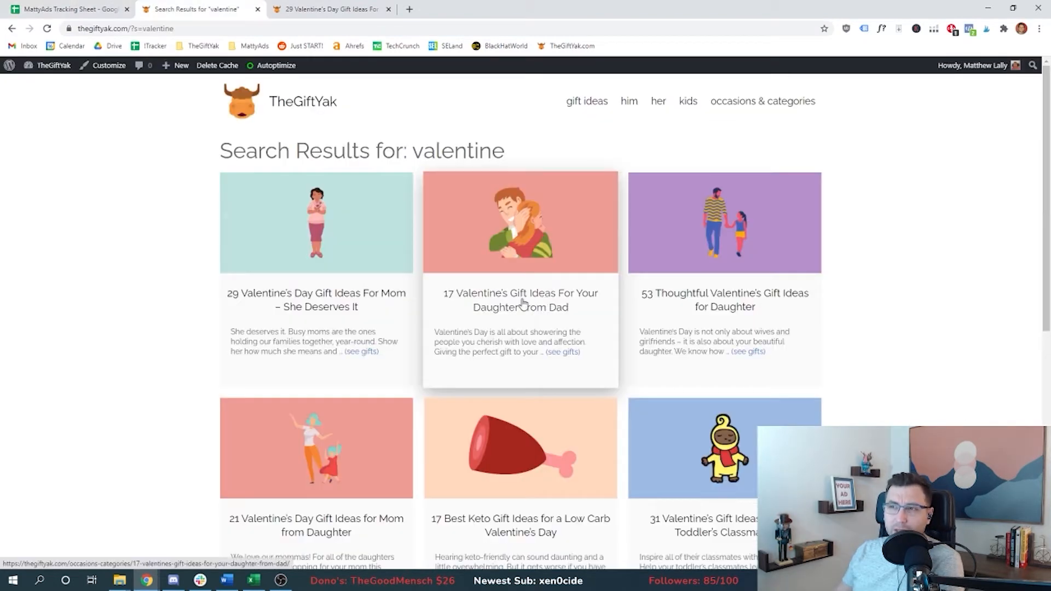
Step: Open the '17 Valentine's Gift Ideas For Your Daughter From Dad' article in a new tab
right_click(530, 298)
click(564, 303)
click(328, 9)
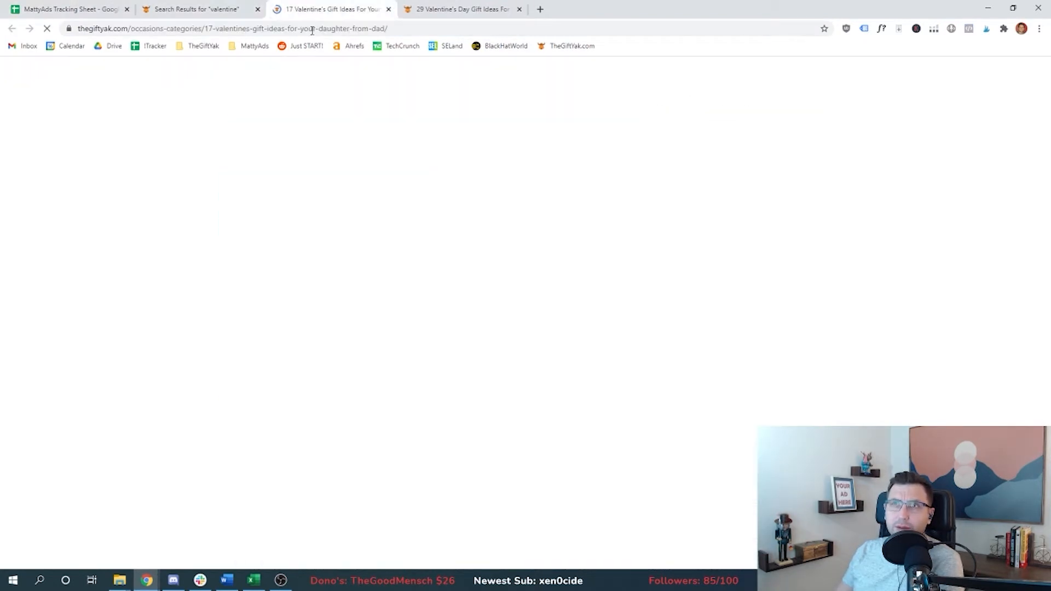
Step: Copy the Daughter article's URL and add a 'Gifts for Daughter' row with its link in the sheet
click(300, 28)
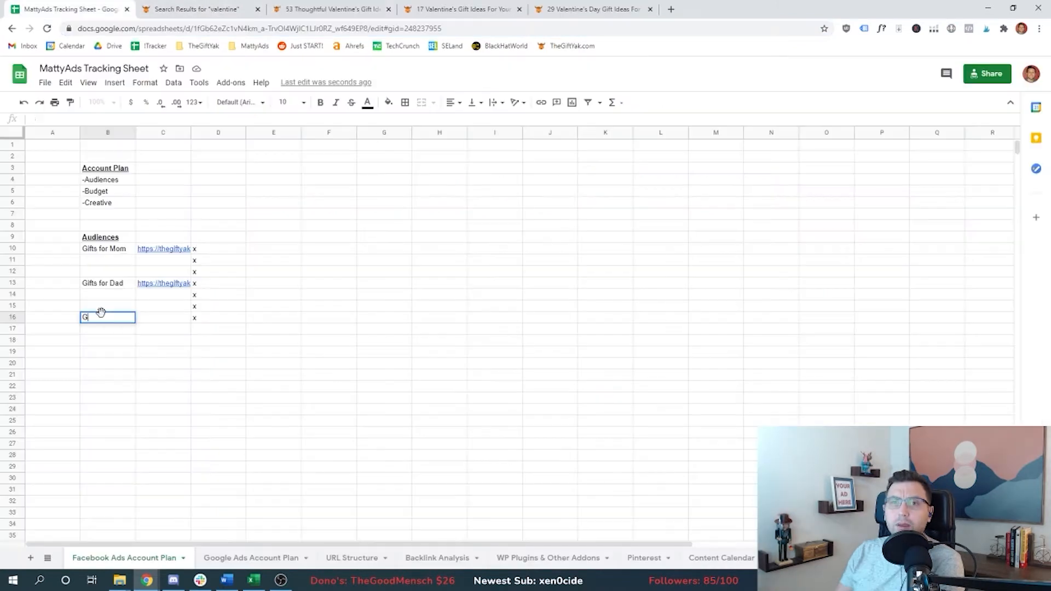
text(Gifts for Daugh)
click(247, 319)
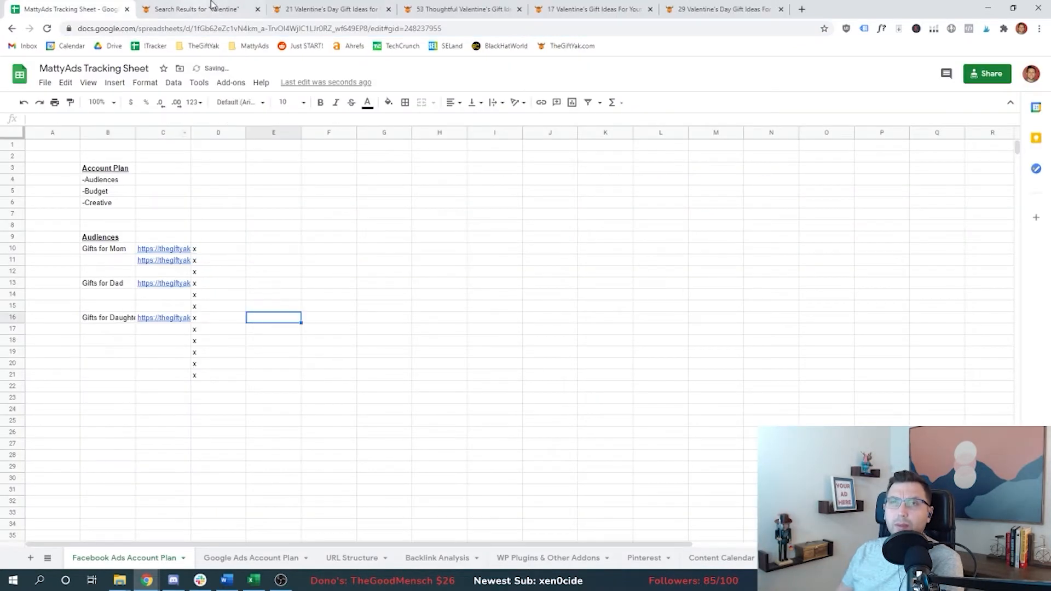
Step: Open the '17 Unique Valentine Gift Ideas for Your Sister' article from the search results in a new tab
click(213, 11)
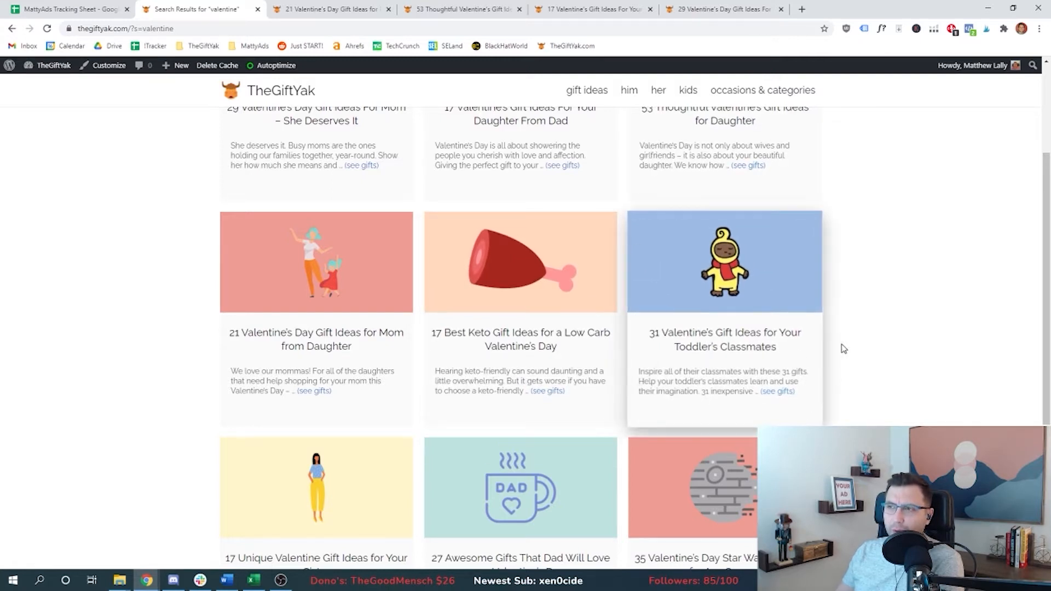
scroll(175, 434, down, 4)
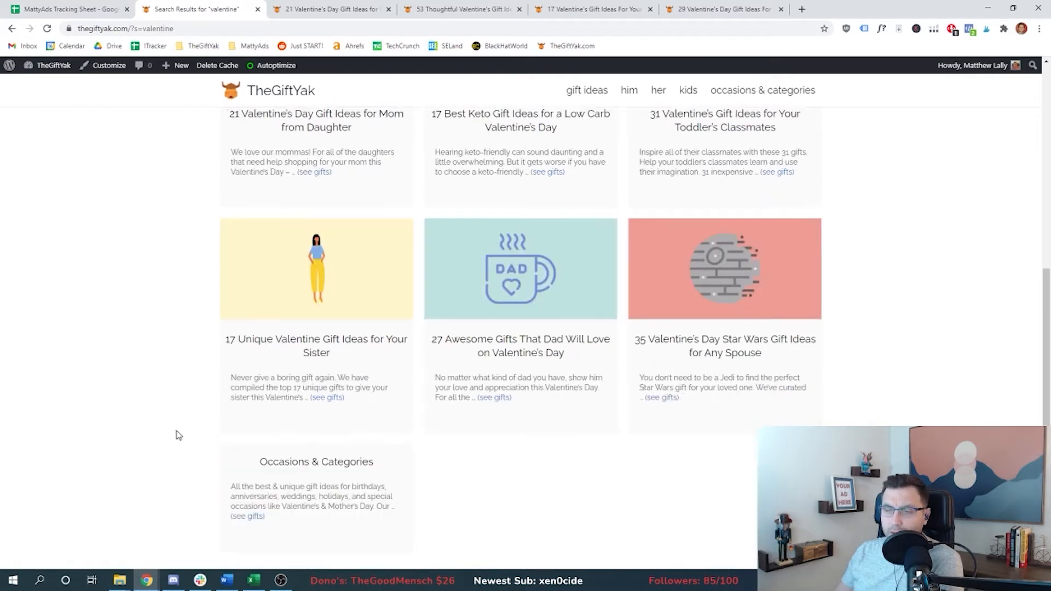
scroll(176, 434, up, 2)
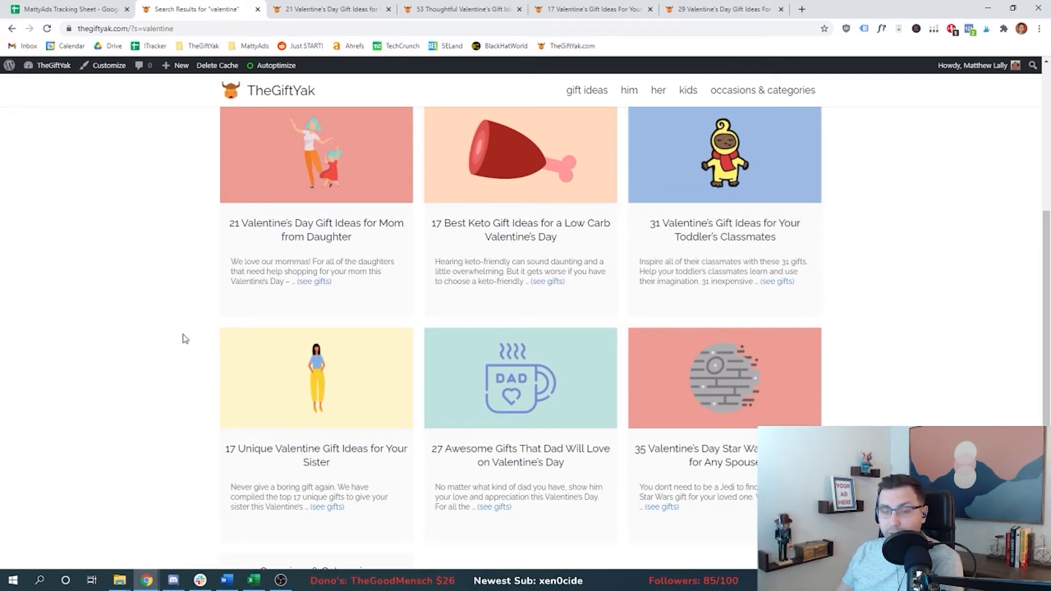
scroll(196, 378, down, 1)
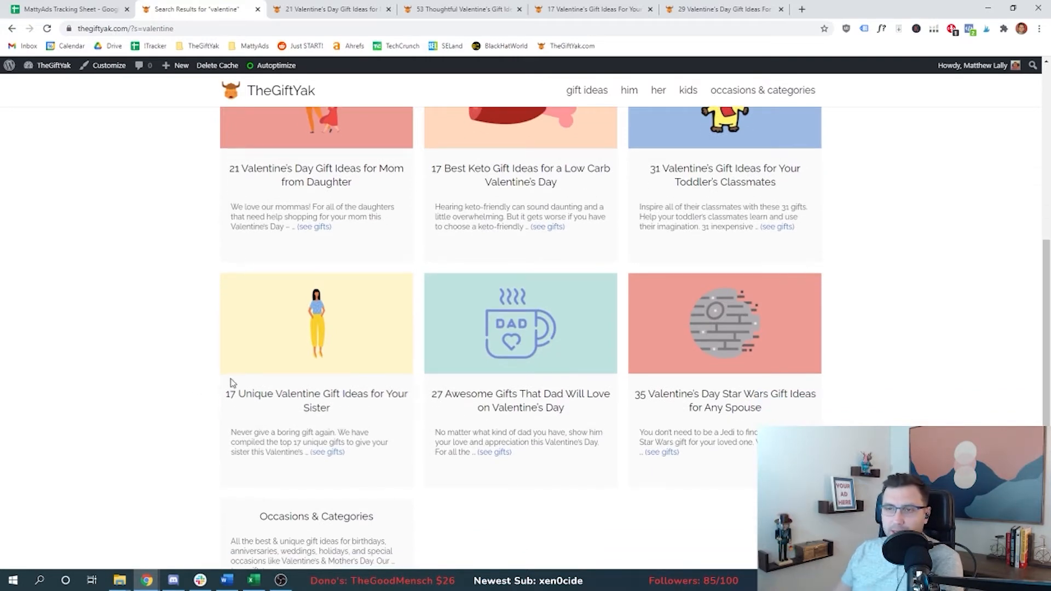
ctrl+click(272, 405)
click(335, 11)
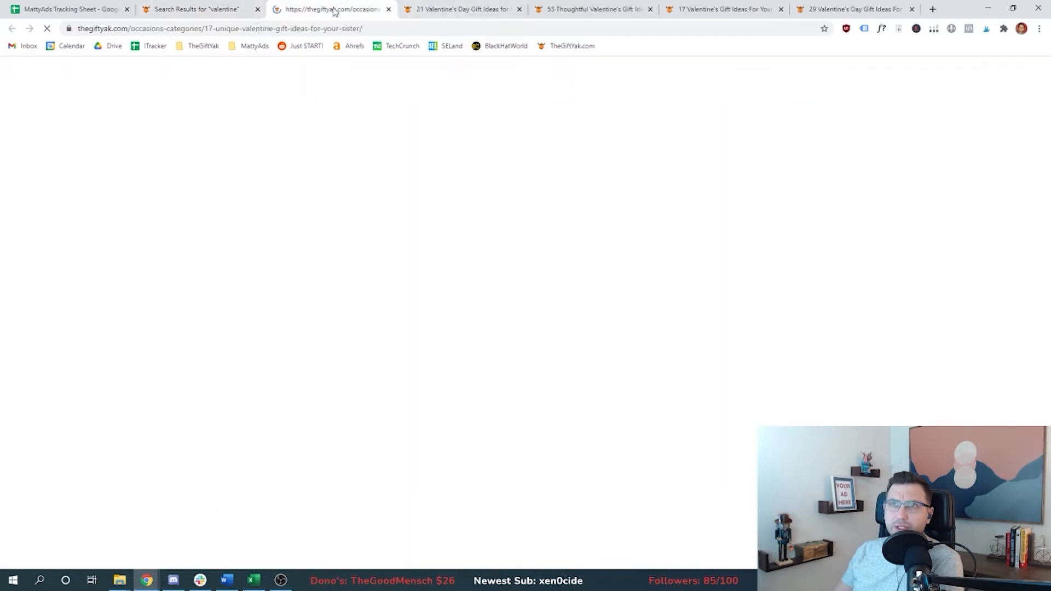
Step: Copy the Sister article's URL into the sheet under a 'Gifts for Sister' row
click(244, 29)
key(ctrl+1)
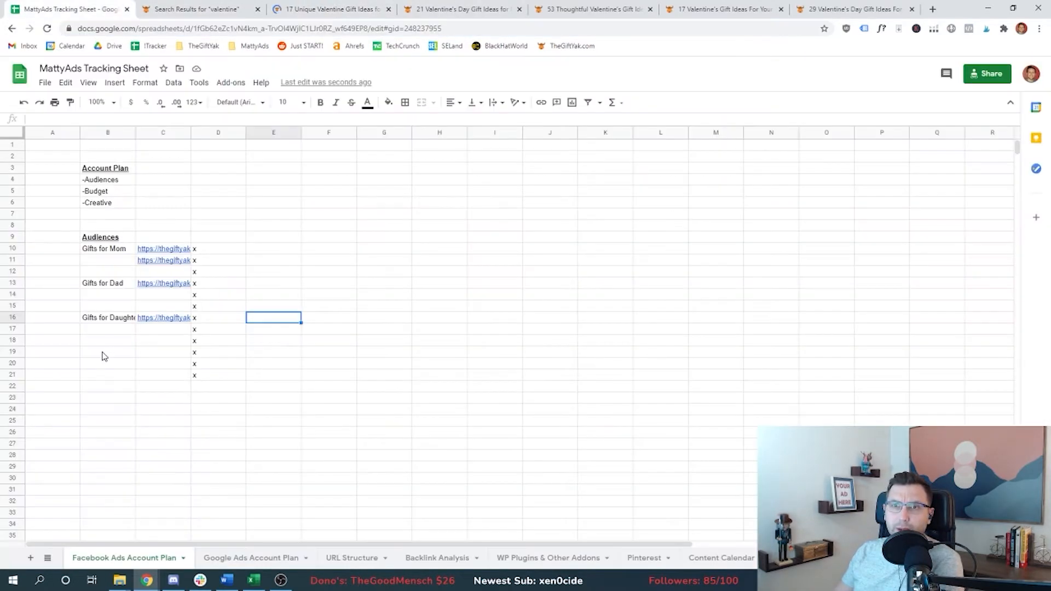
click(104, 353)
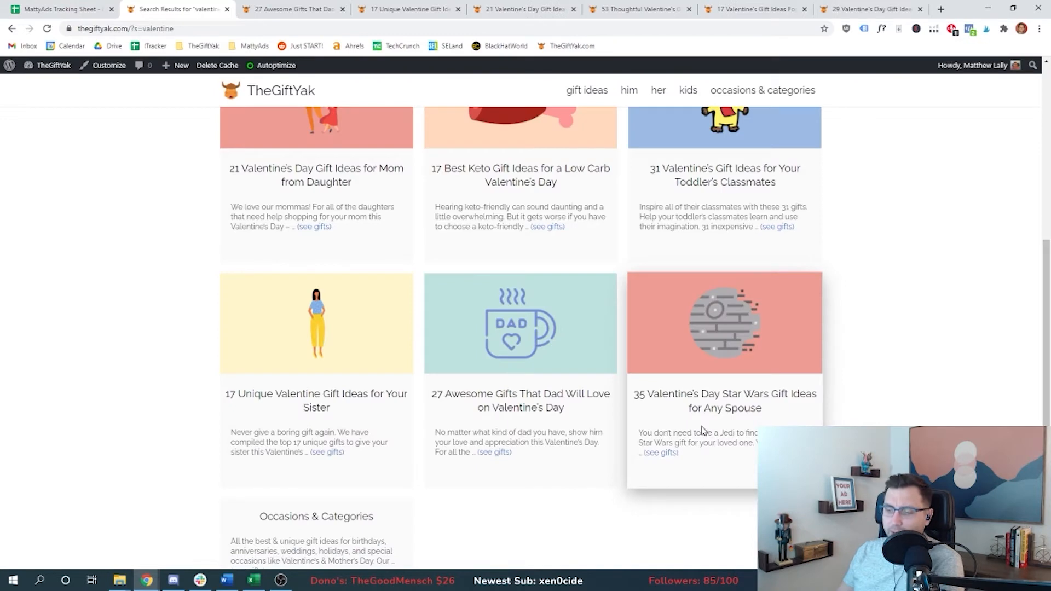
Step: Copy the Star Wars spouse article's link and paste it beside a 'Miscellaneous' row
right_click(702, 420)
key(Up)
key(Return)
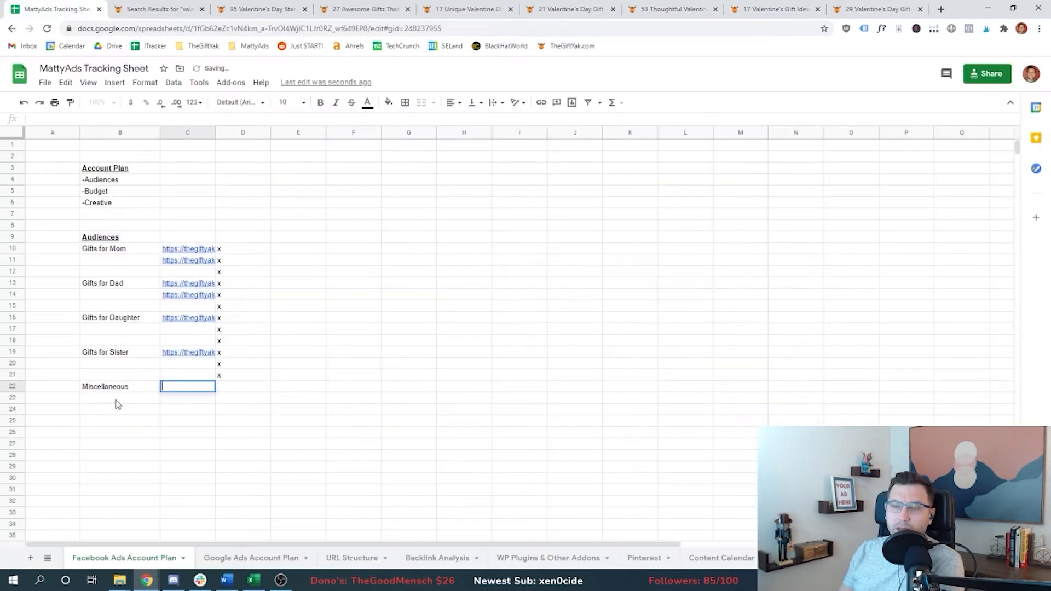
text(https://thegiftyak.com/occasions-categories/35-valentines-day-star-wars-gift-ideas-for-any-spouse/)
key(Return)
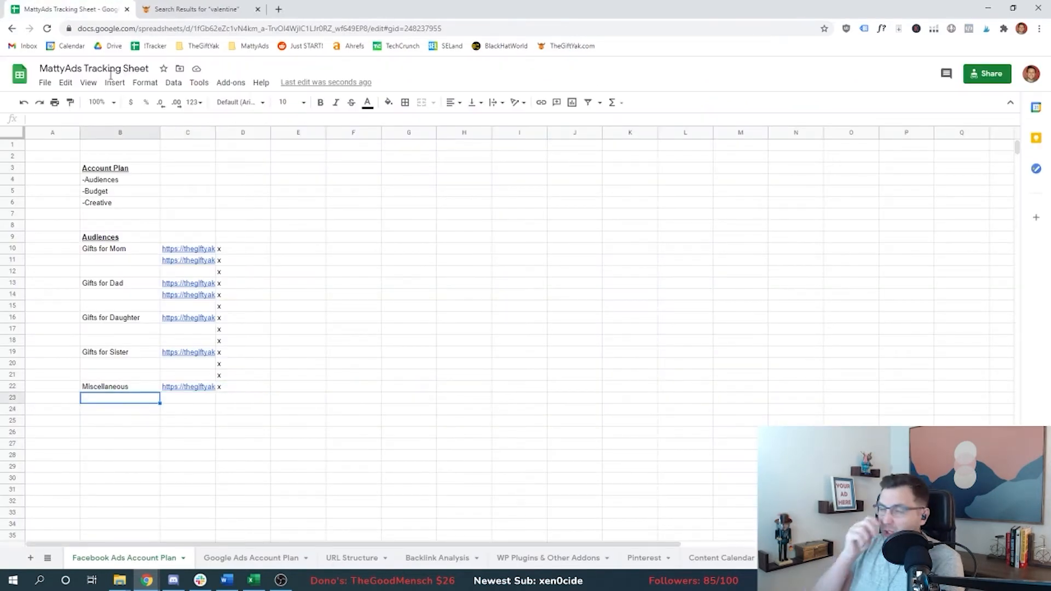
Step: Add the note '(Star Wars)' in the cell below Miscellaneous
click(132, 249)
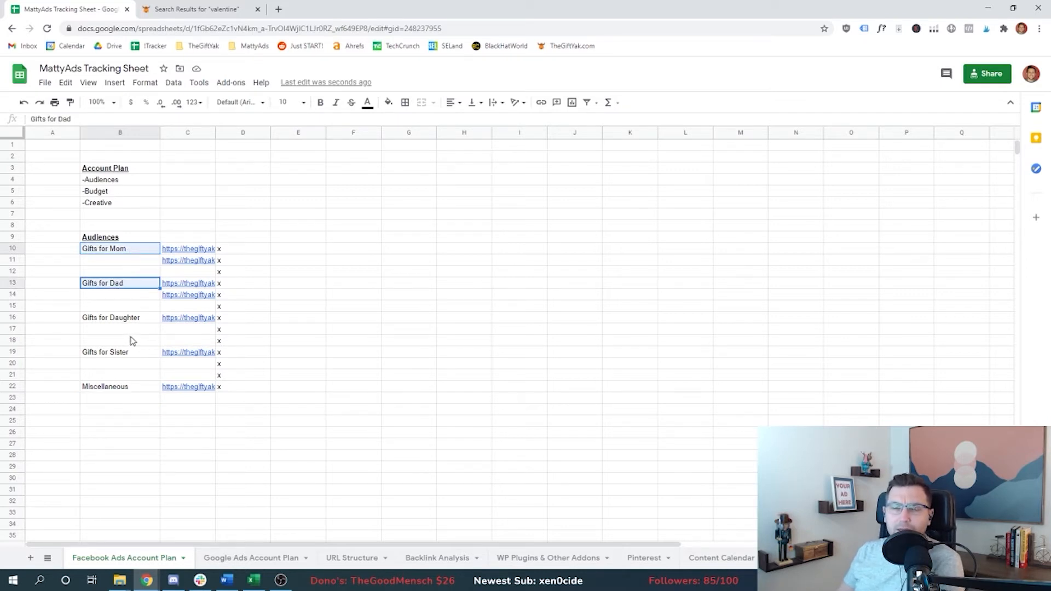
ctrl+click(137, 323)
ctrl+click(131, 355)
ctrl+click(130, 386)
click(140, 392)
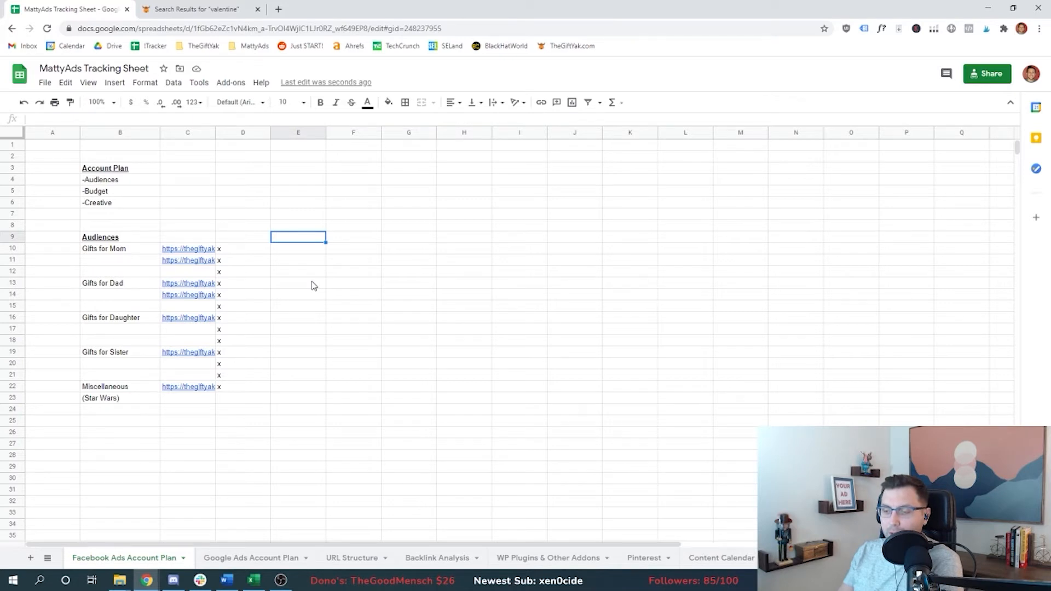
Step: Add a bold 'Actual FB Audiences' heading in E9 and widen column E to fit it
text(Actual FB Audiences)
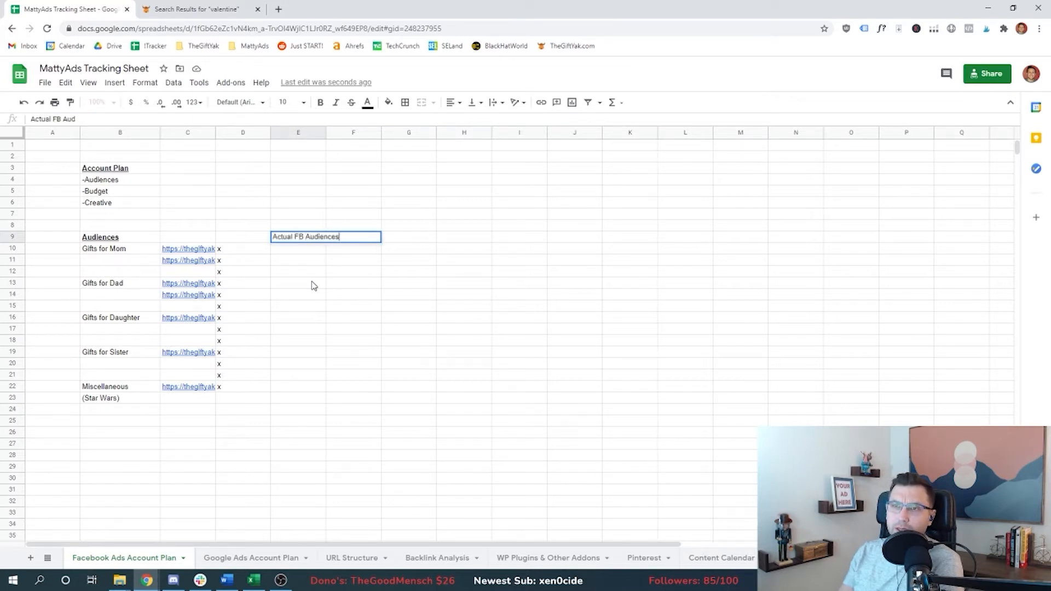
key(ctrl+b)
drag(327, 131, 361, 132)
key(Down)
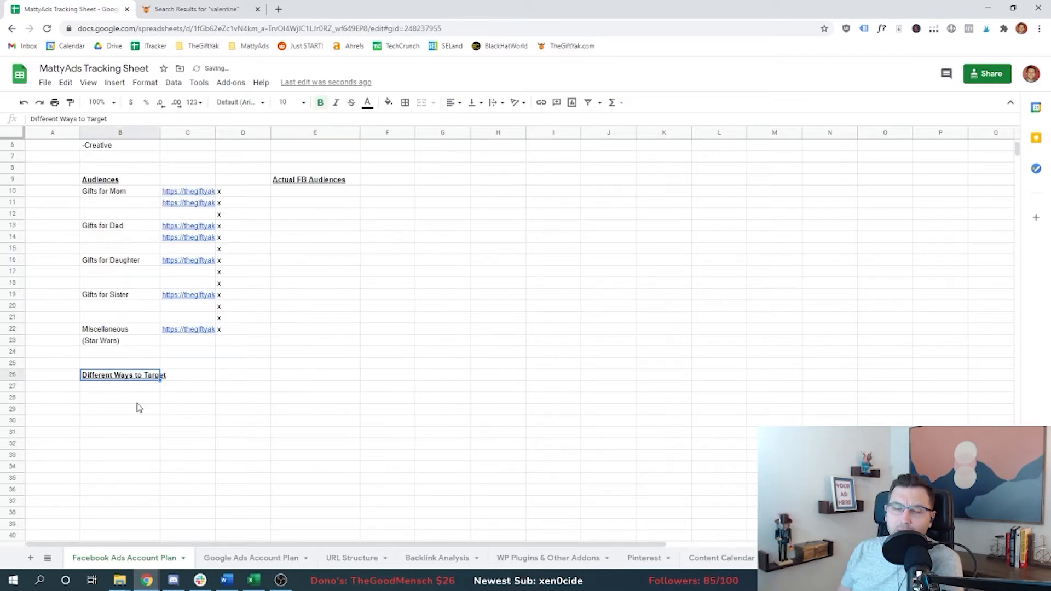
key(Down)
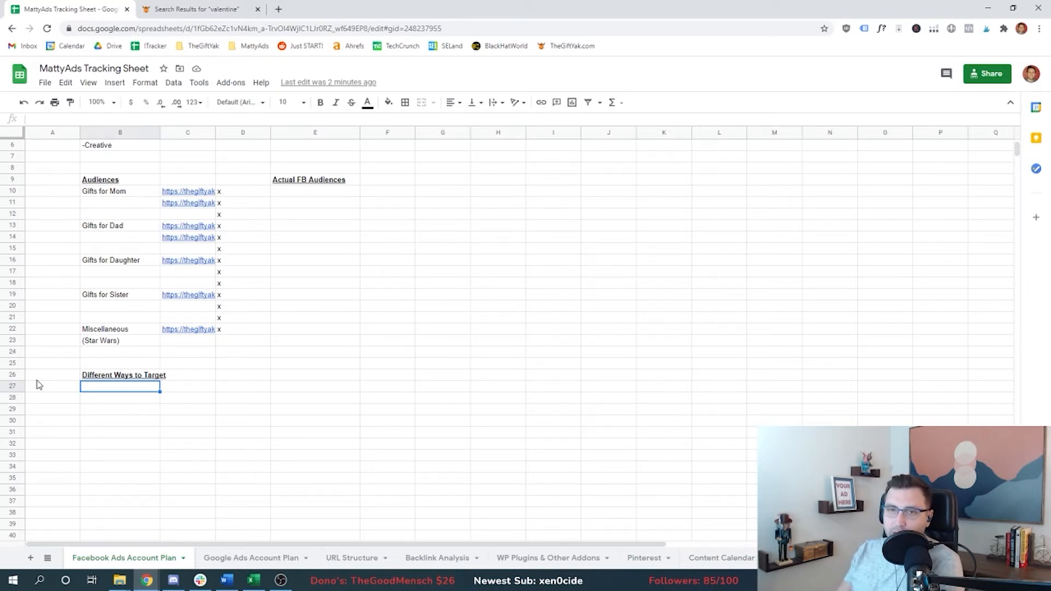
Step: List -Interests and -Demographics under the 'Different Ways to Target' heading
text(-Interests)
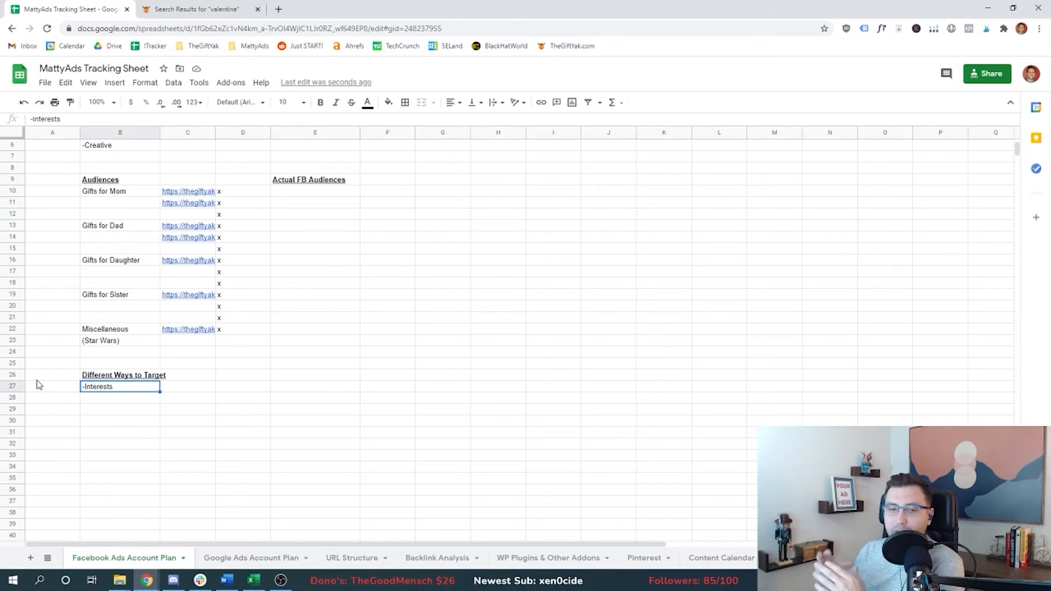
key(Down)
text(-Demographics)
key(Left)
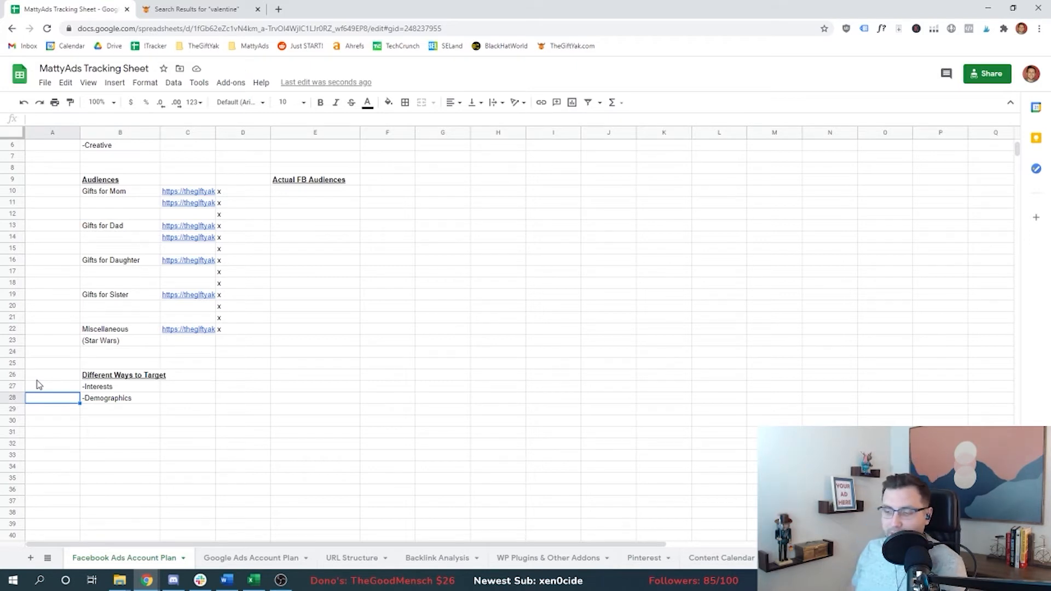
key(Up)
key(Up)
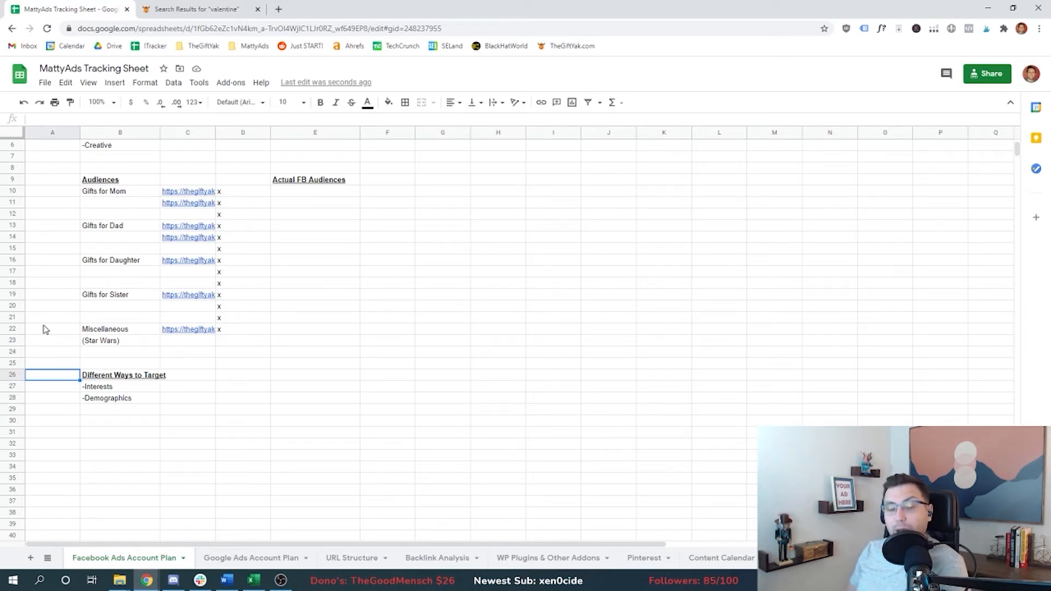
Step: Add '-Lookalike Audiences' as the next targeting method below -Demographics
key(Down)
key(Down)
key(Down)
key(Right)
text(-Lookalike Audiences)
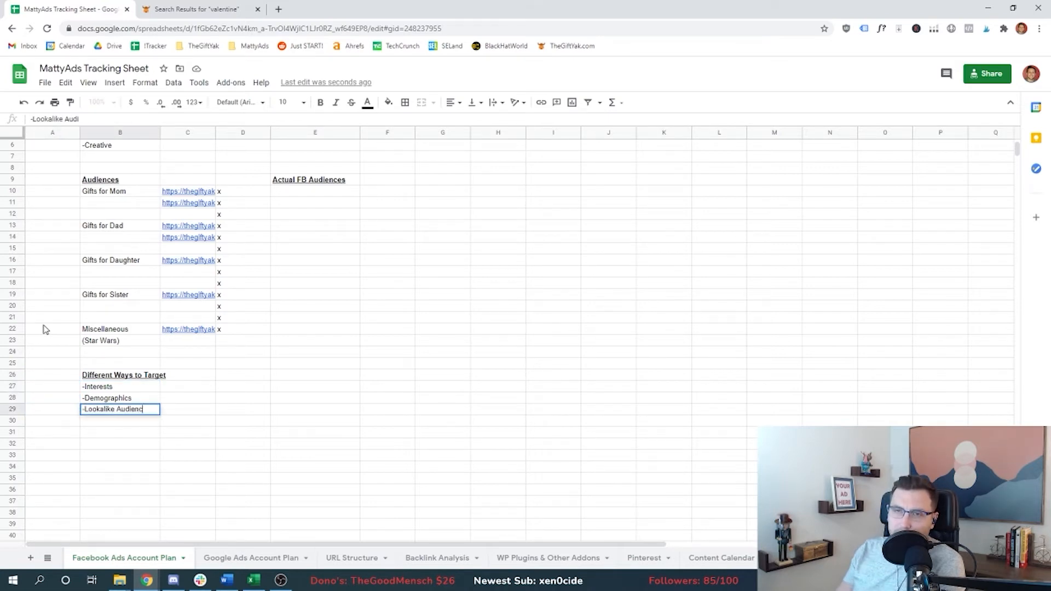
key(Up)
key(Up)
key(Up)
key(Left)
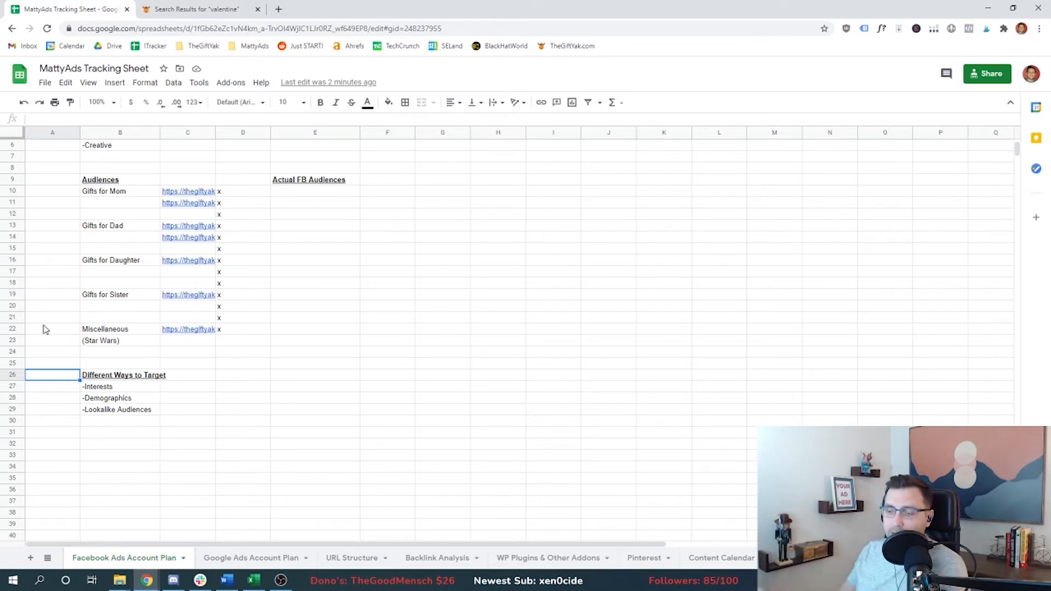
Step: Note '(Past purchasers; Signups; Leads) - 5000 minimum seed audience size' in the cell beside Lookalike Audiences
key(Right)
key(Down)
key(Right)
key(Down)
key(Down)
key(Return)
text((Past purc)
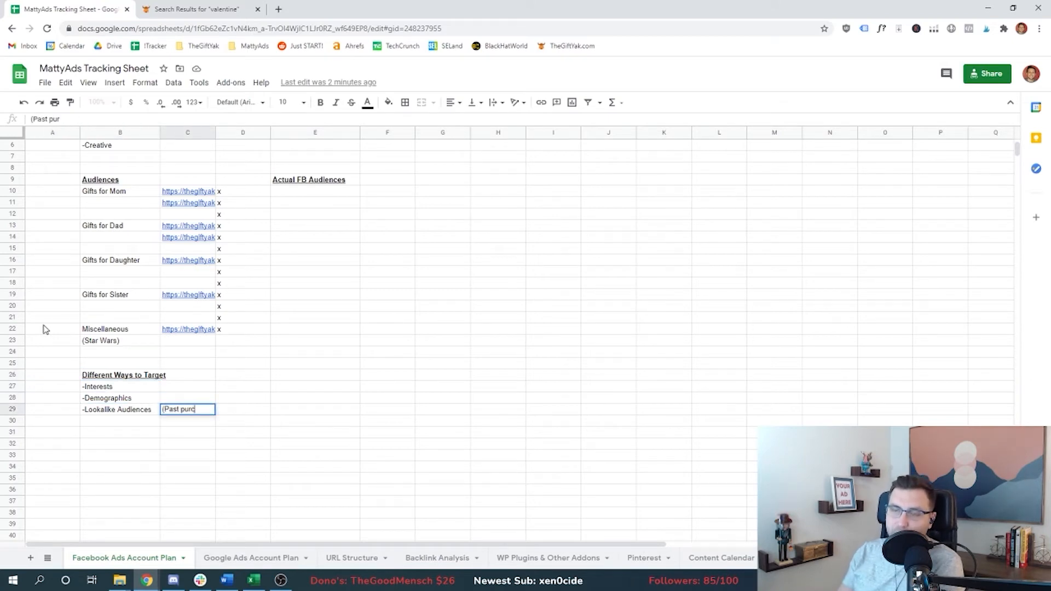
text(hasers, Signups; Leads))
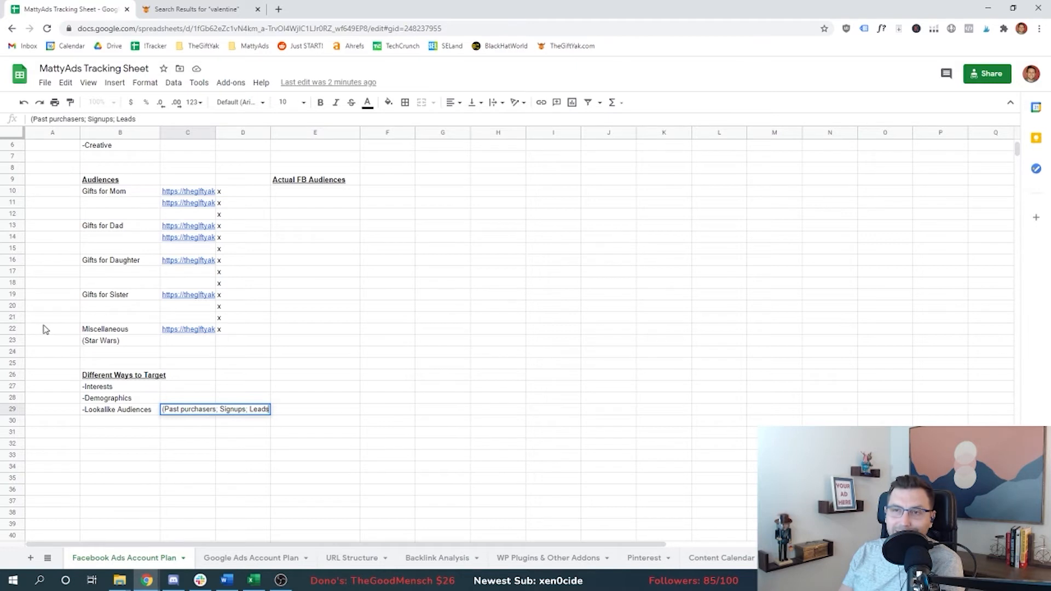
key(Return)
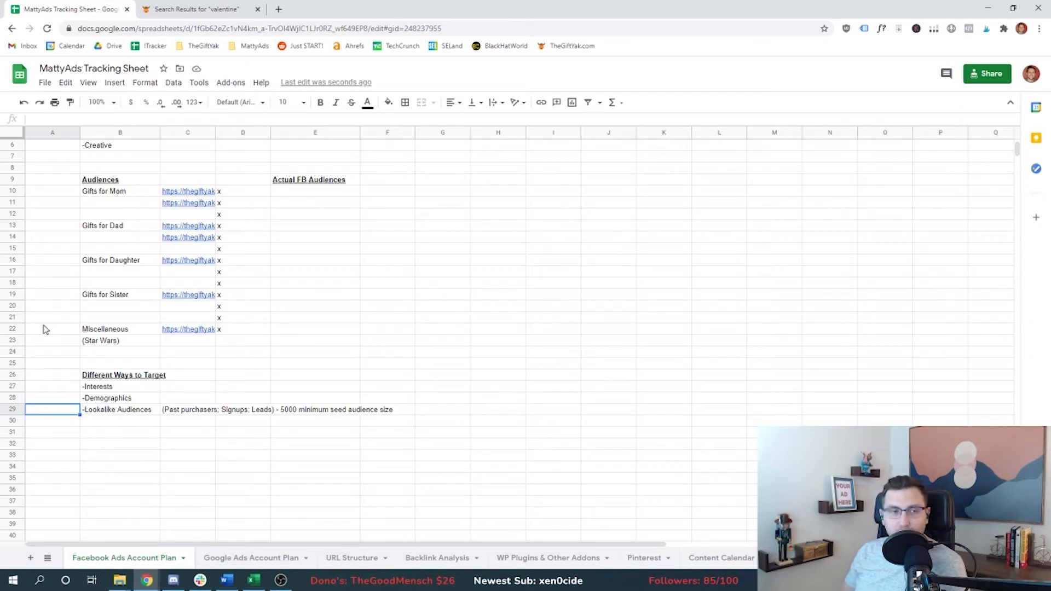
Step: Add '-Remarket to Past purchasers; Signups; Leads' below Lookalike Audiences by copying and trimming the note
key(Down)
key(Right)
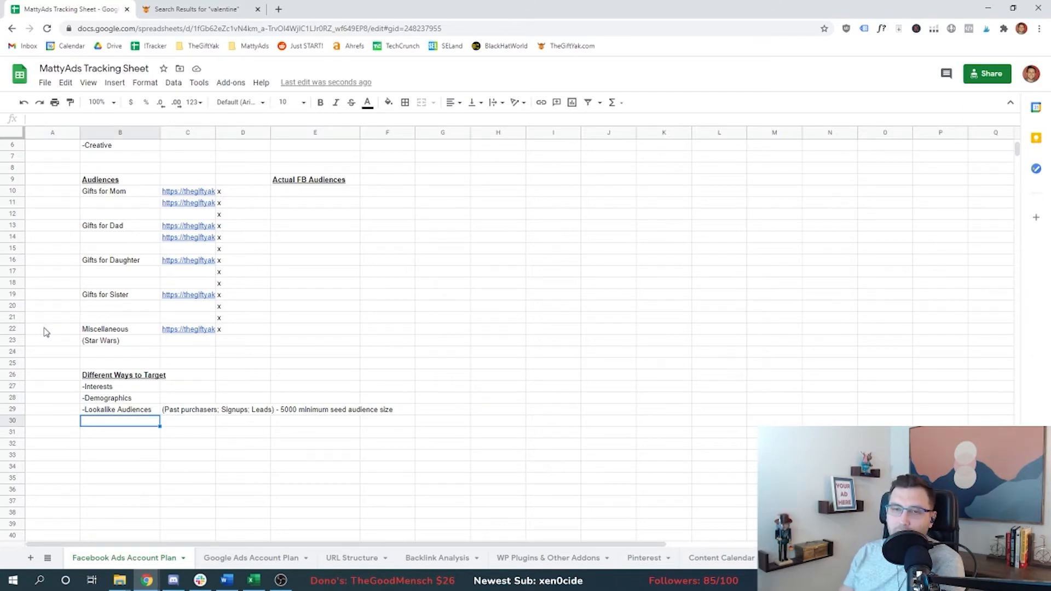
key(Up)
key(Right)
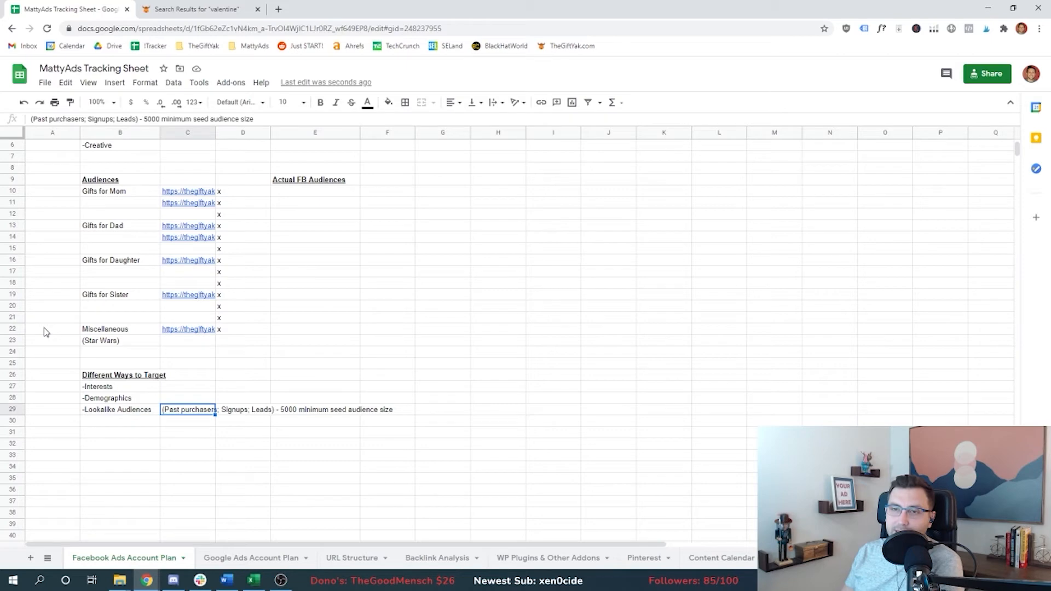
key(ctrl+c)
key(Down)
key(Left)
key(Left)
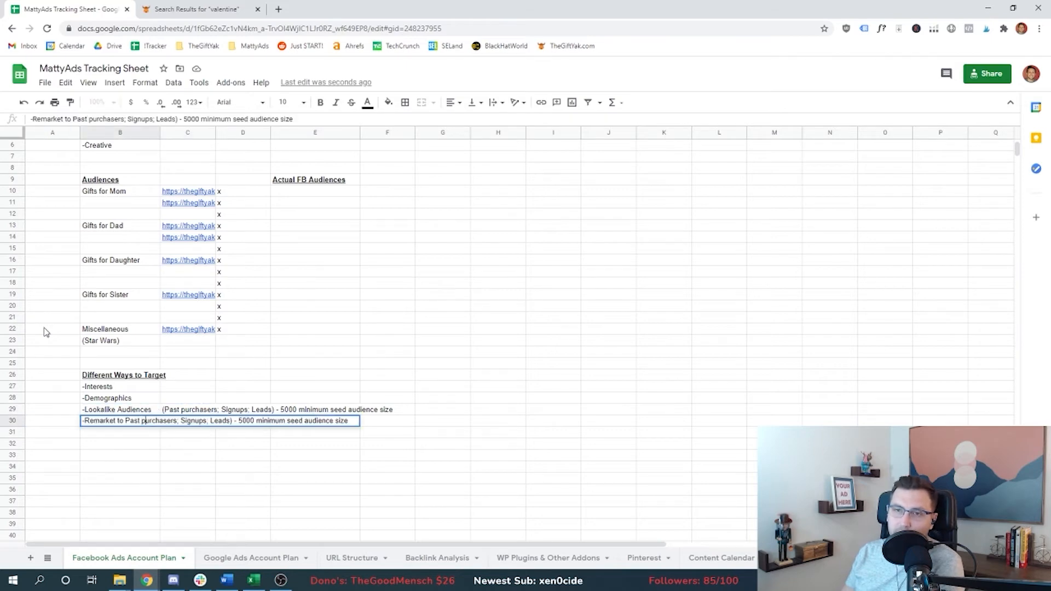
key(shift+Right)
key(shift+End)
key(BackSpace)
key(shift+Tab)
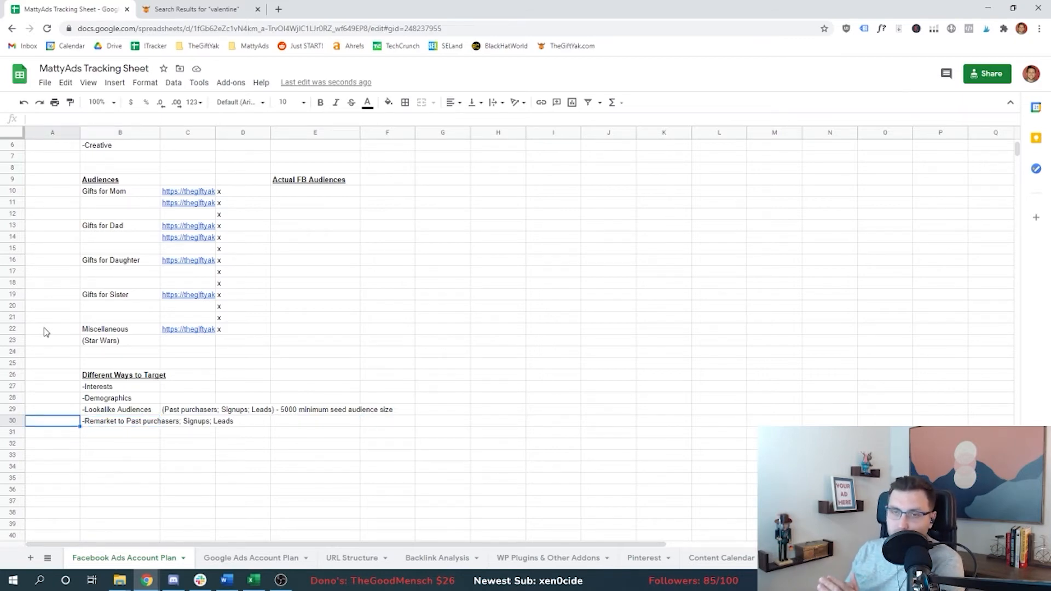
Step: Add '-Broad' as the last targeting method in the list
key(Down)
key(Right)
text(-Broad)
key(Return)
key(Left)
key(Up)
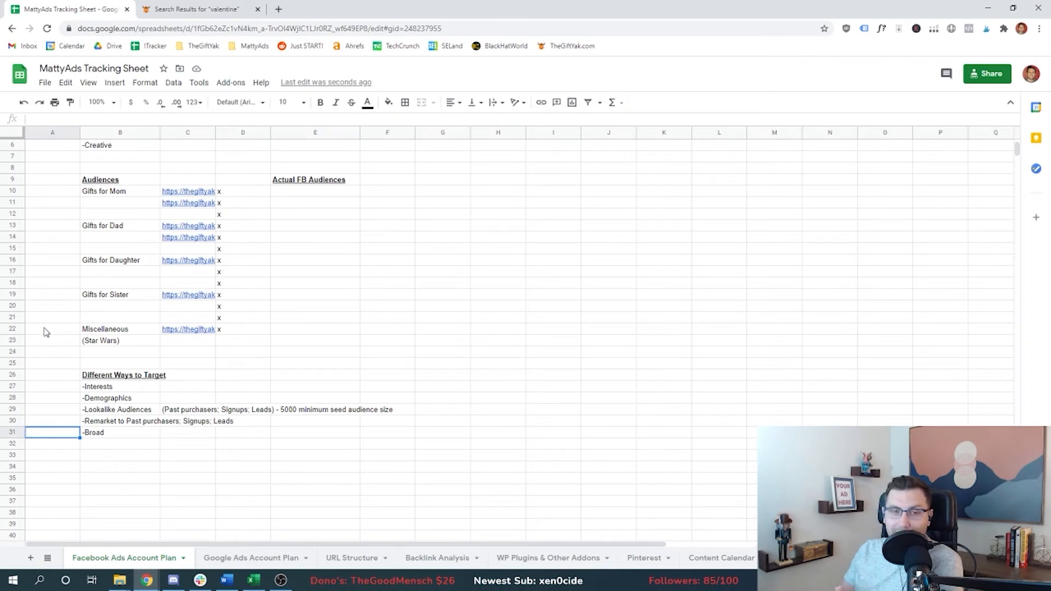
key(Up)
key(Up)
key(Up)
key(Up)
key(Down)
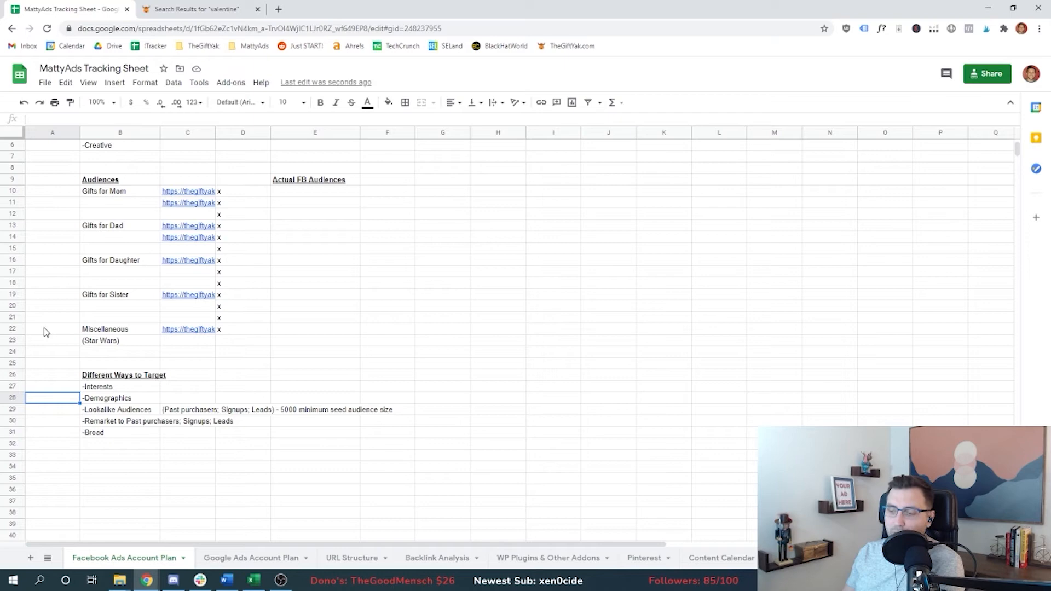
key(Down)
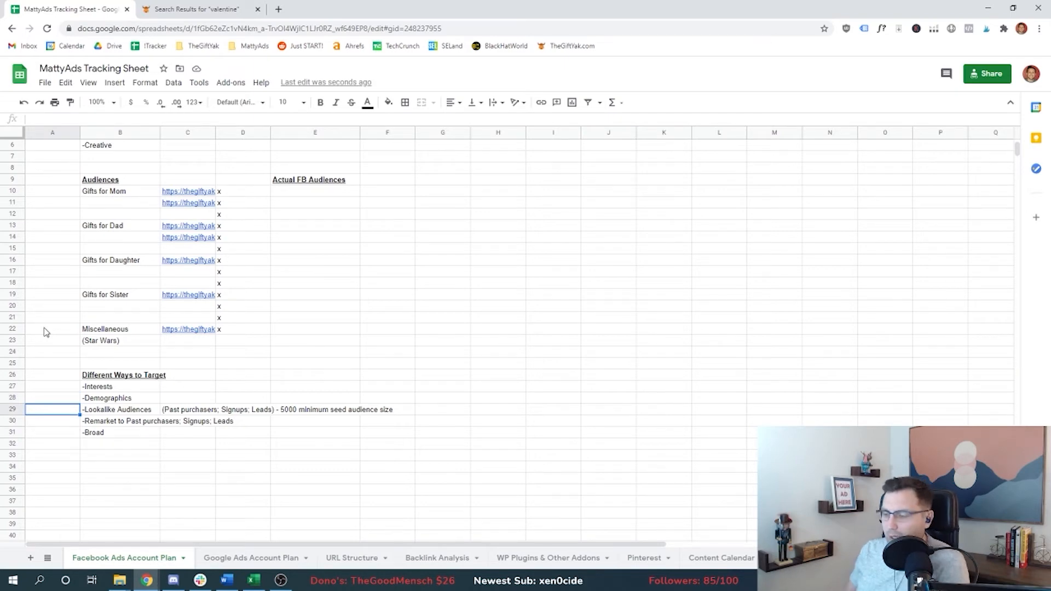
key(Down)
key(Down)
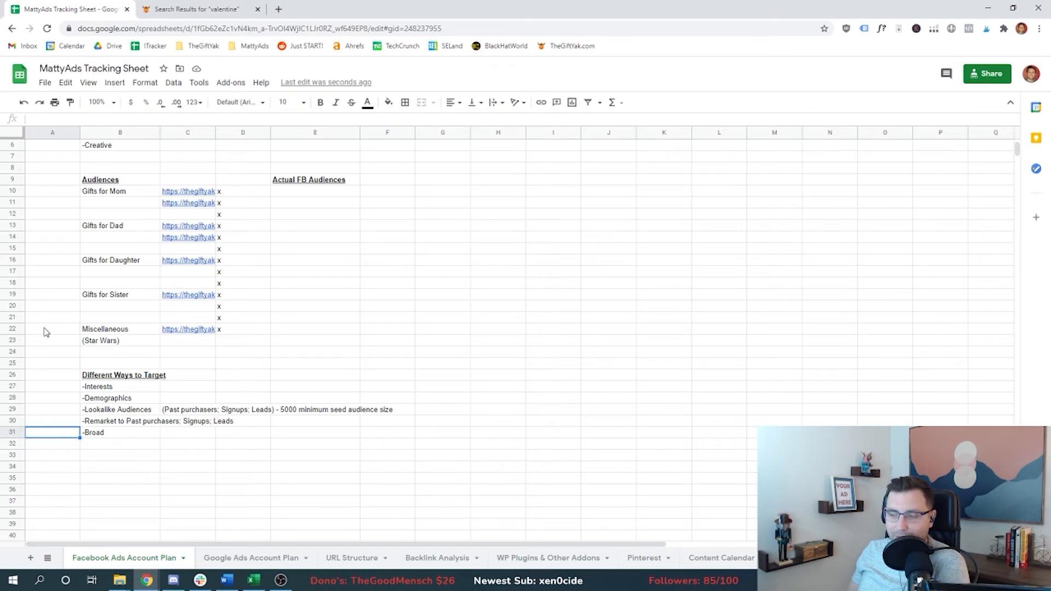
key(Right)
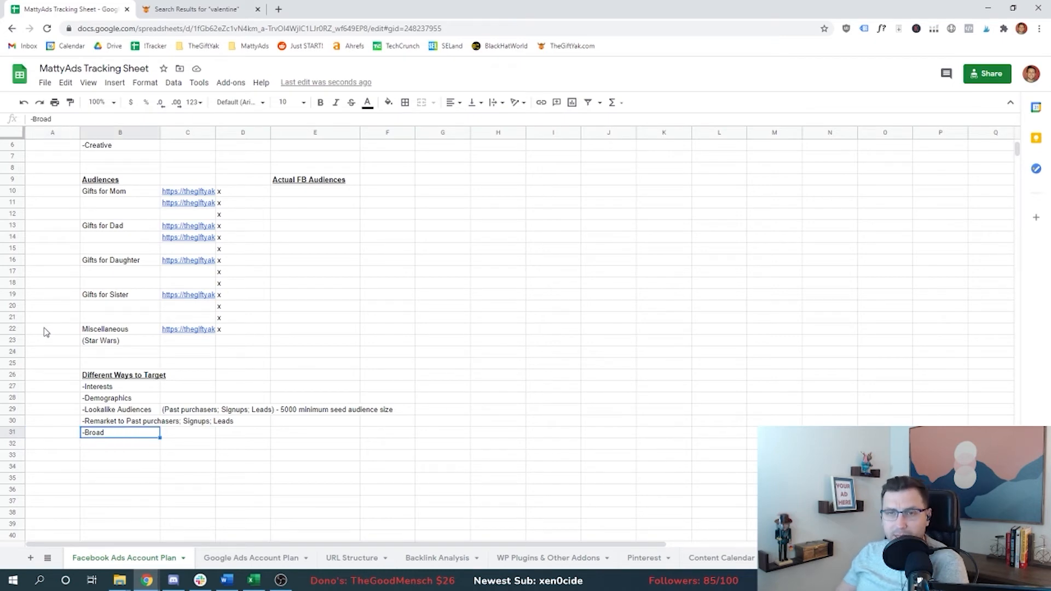
key(Left)
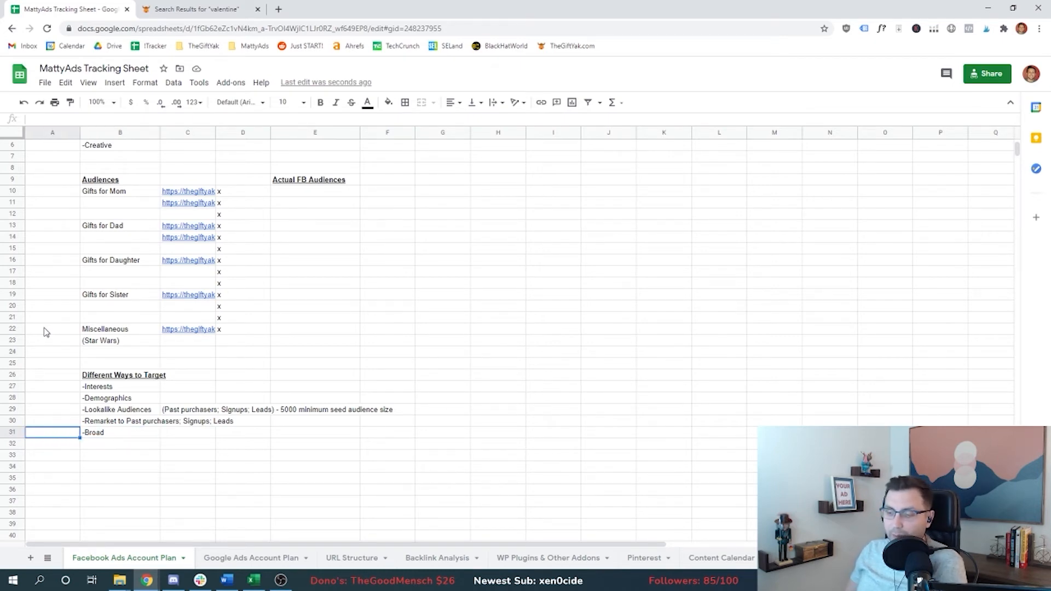
key(Up)
key(Up)
key(Up)
key(Up)
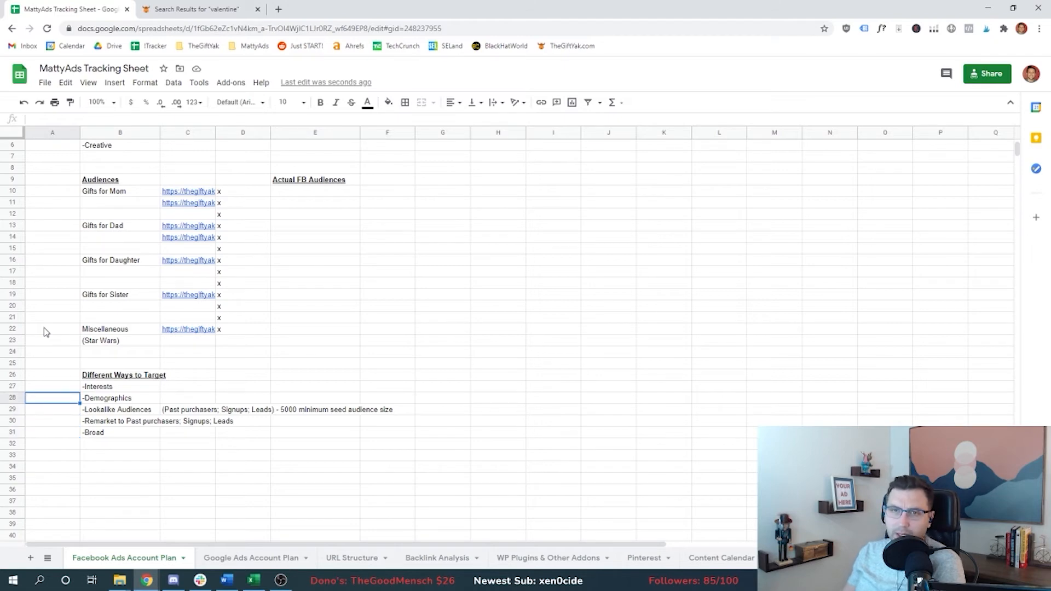
Step: Open Facebook Ads Manager in a new tab and start creating a new campaign
click(301, 182)
click(298, 193)
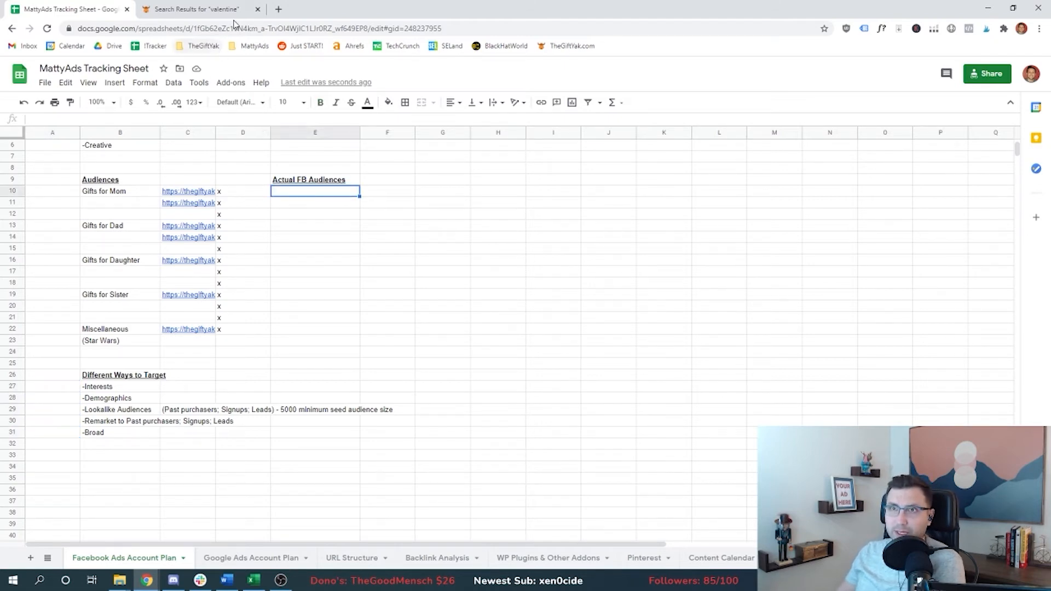
click(279, 9)
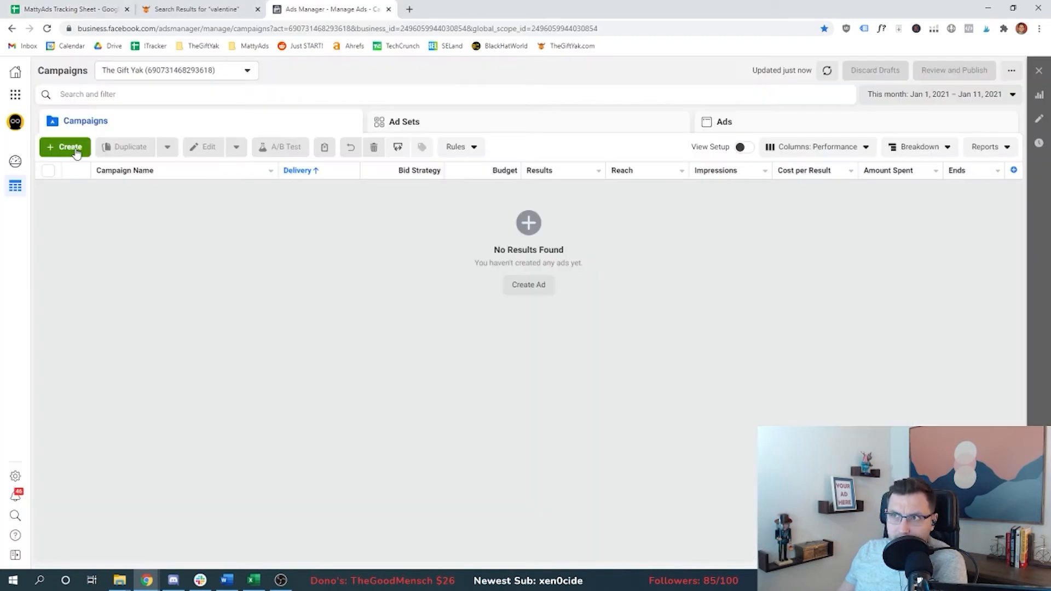
click(65, 147)
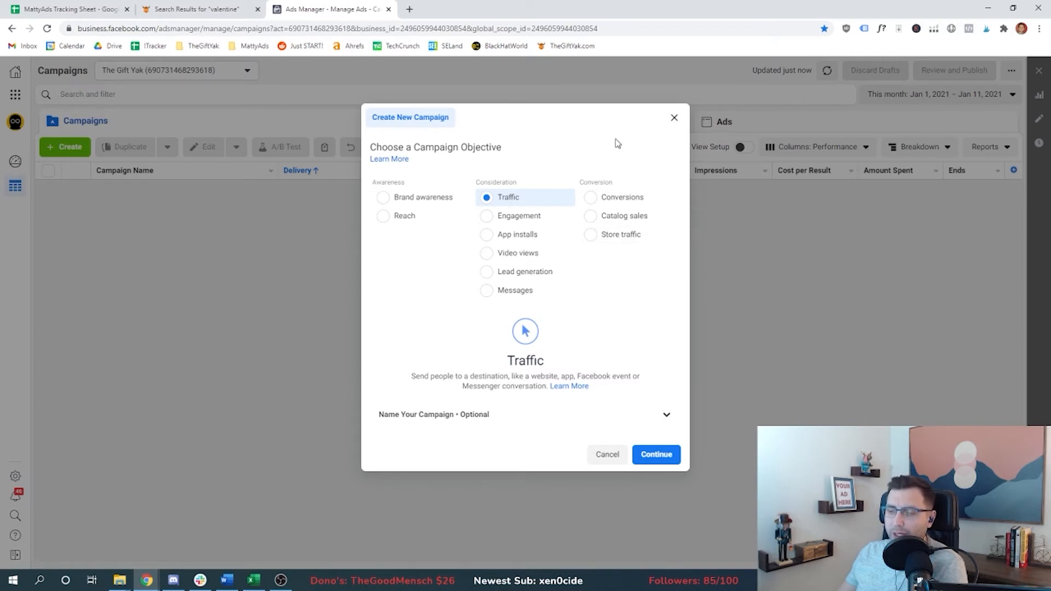
Step: Create a Traffic campaign named 'Prospecting-Valentines-US'
click(484, 415)
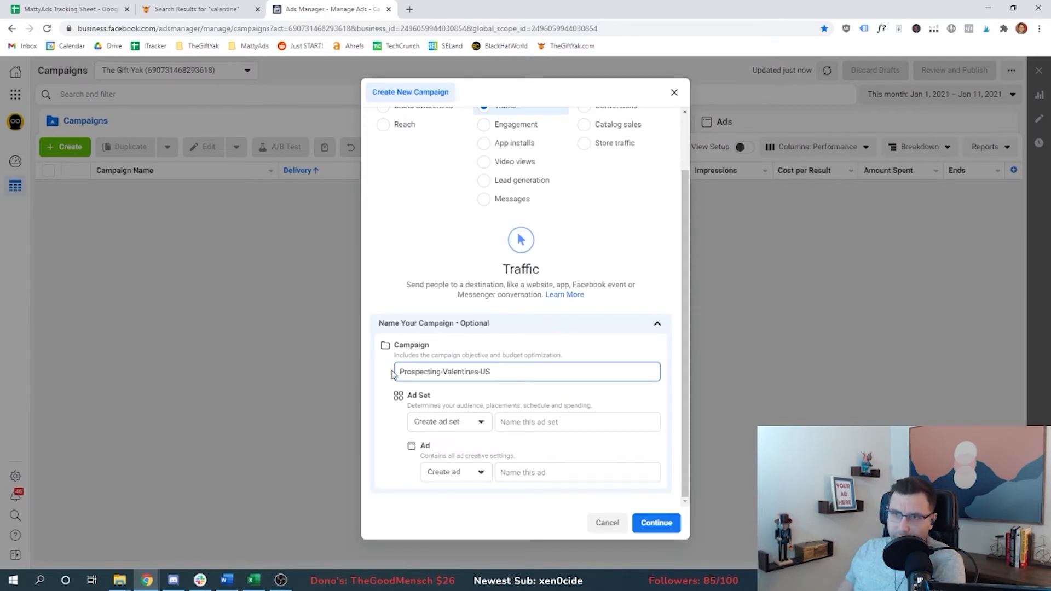
mouse_move(448, 371)
mouse_down()
mouse_move(478, 371)
mouse_move(441, 371)
mouse_up()
click(477, 371)
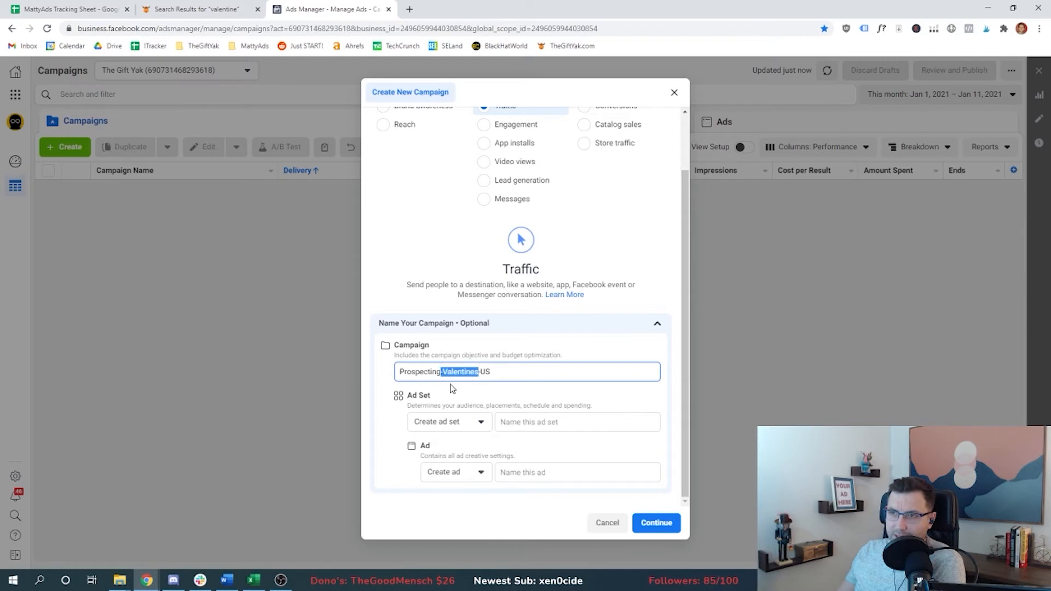
click(483, 371)
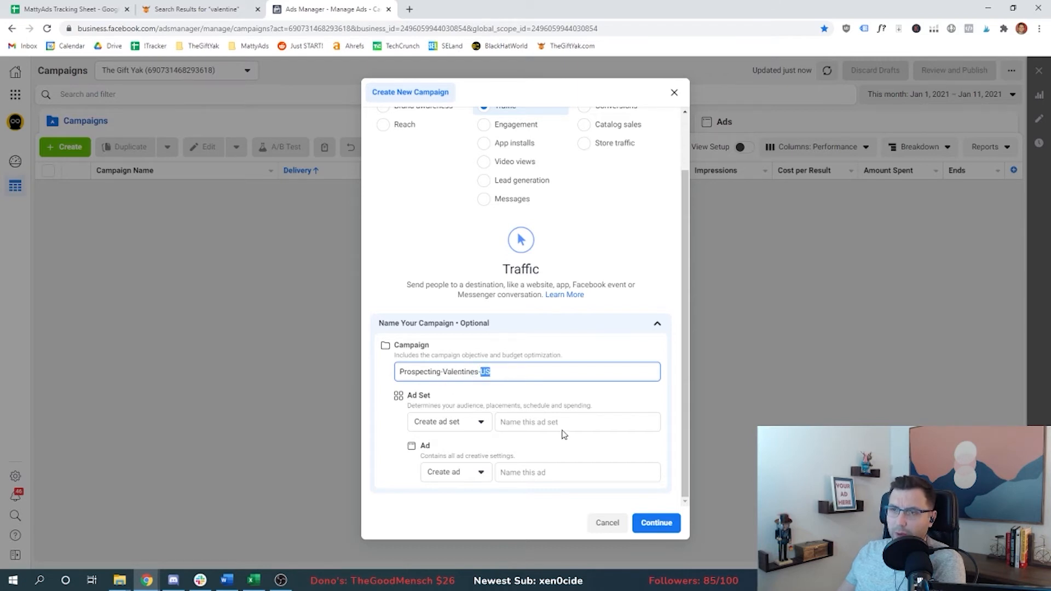
click(655, 524)
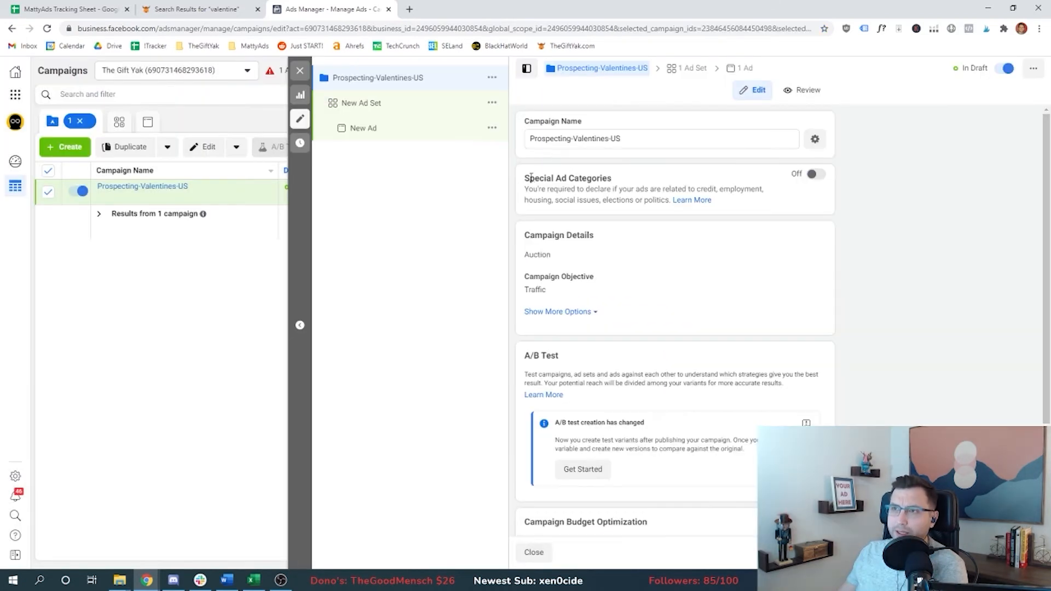
Step: Turn on Campaign Budget Optimization and set the daily campaign budget to $10.00
drag(527, 178, 631, 188)
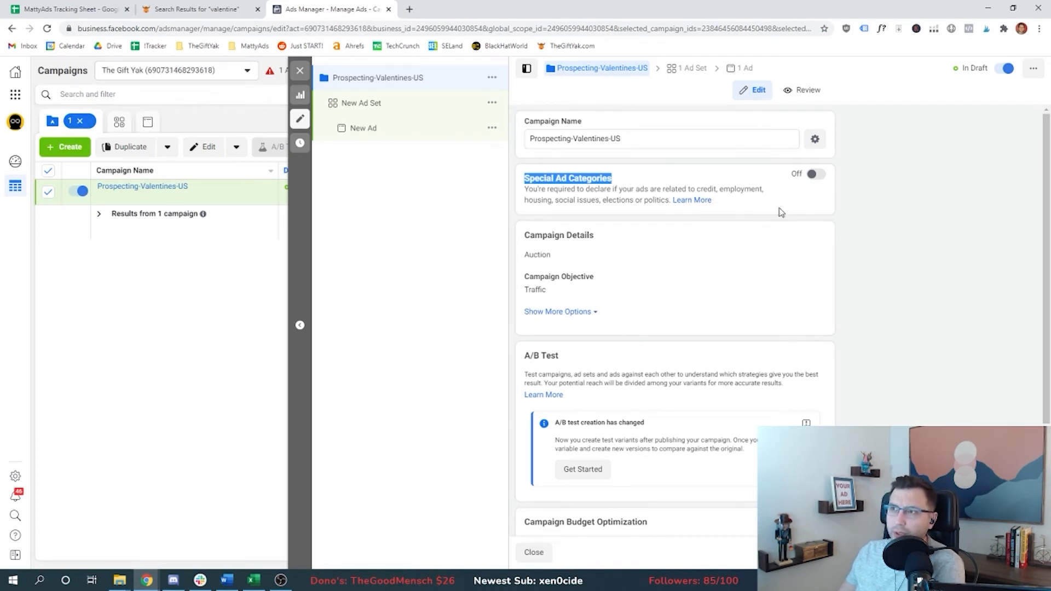
click(699, 188)
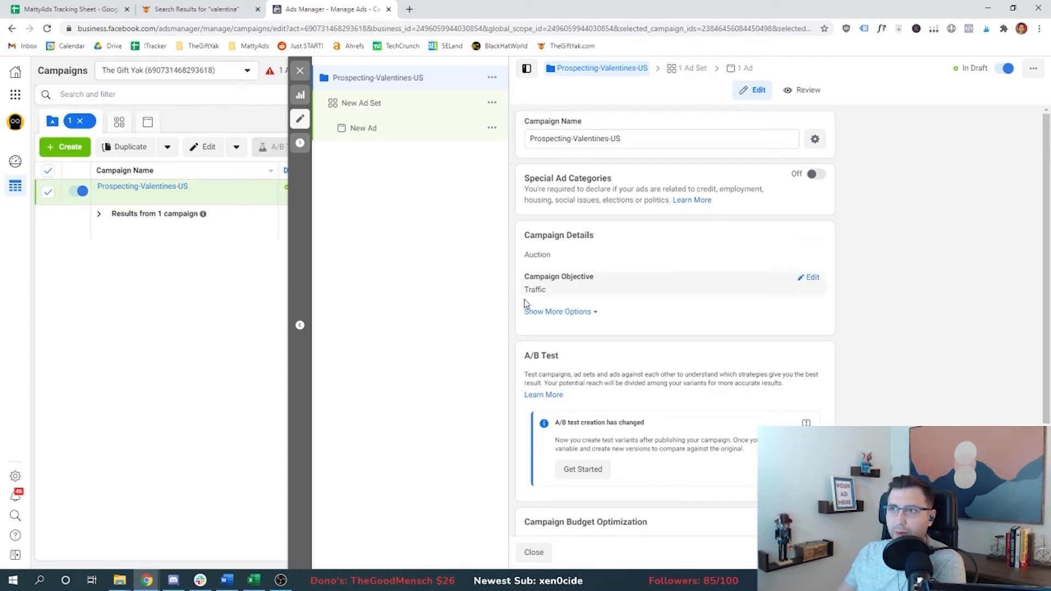
click(541, 311)
scroll(563, 301, down, 3)
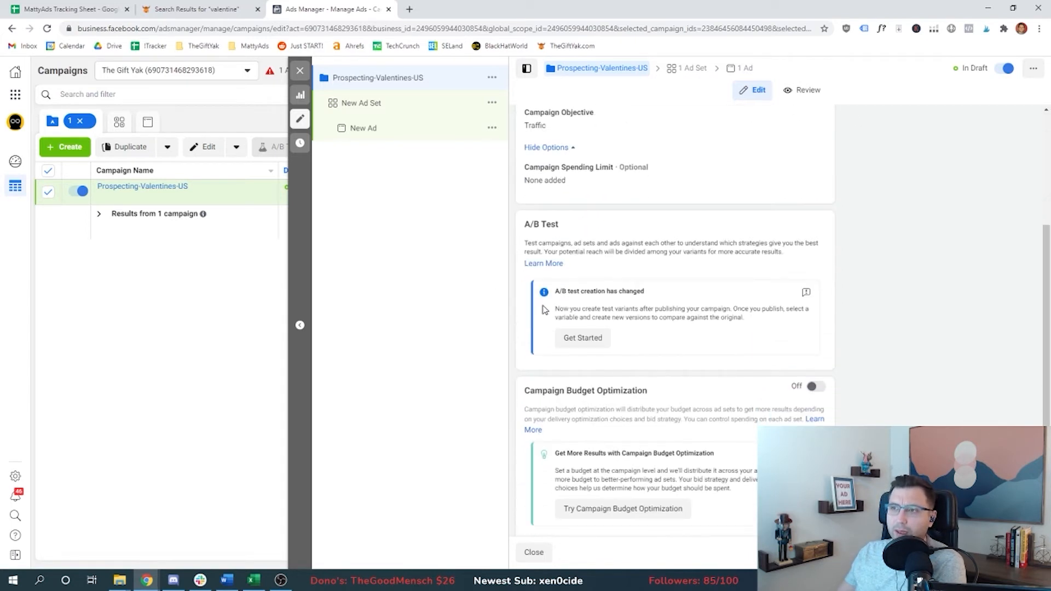
click(815, 377)
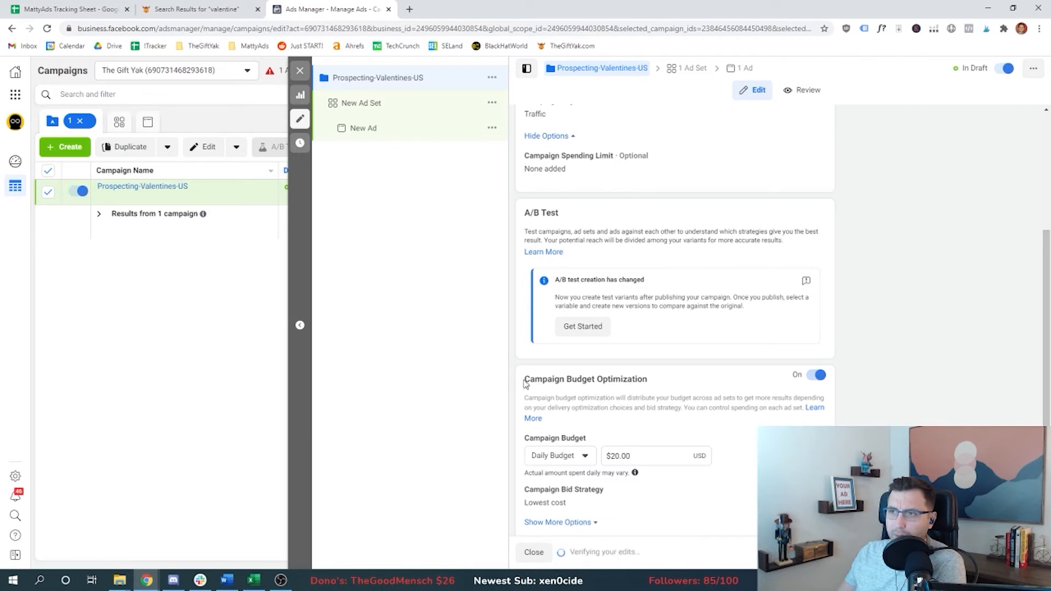
triple_click(701, 380)
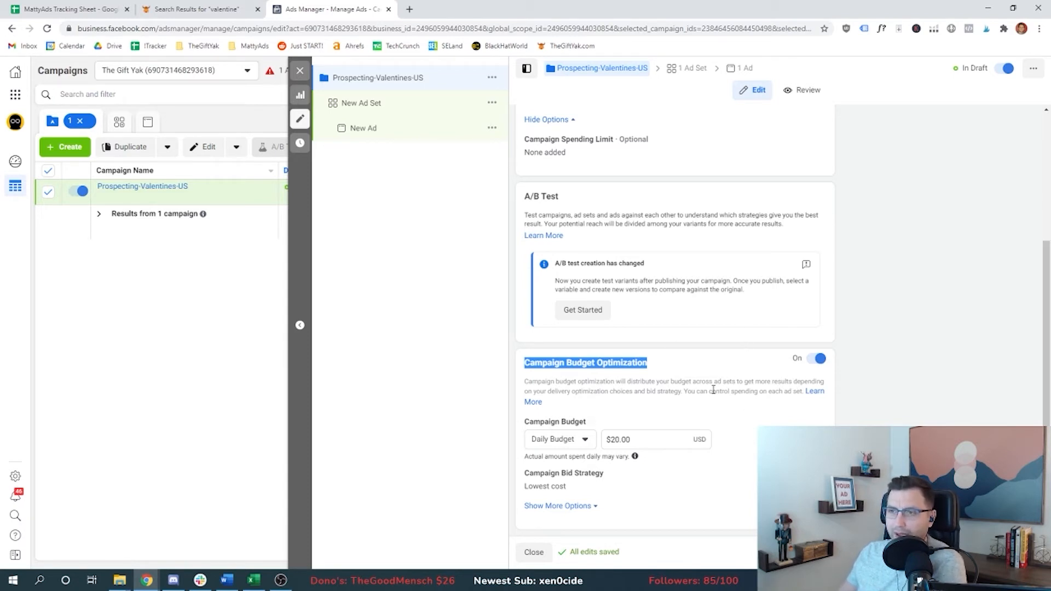
click(609, 439)
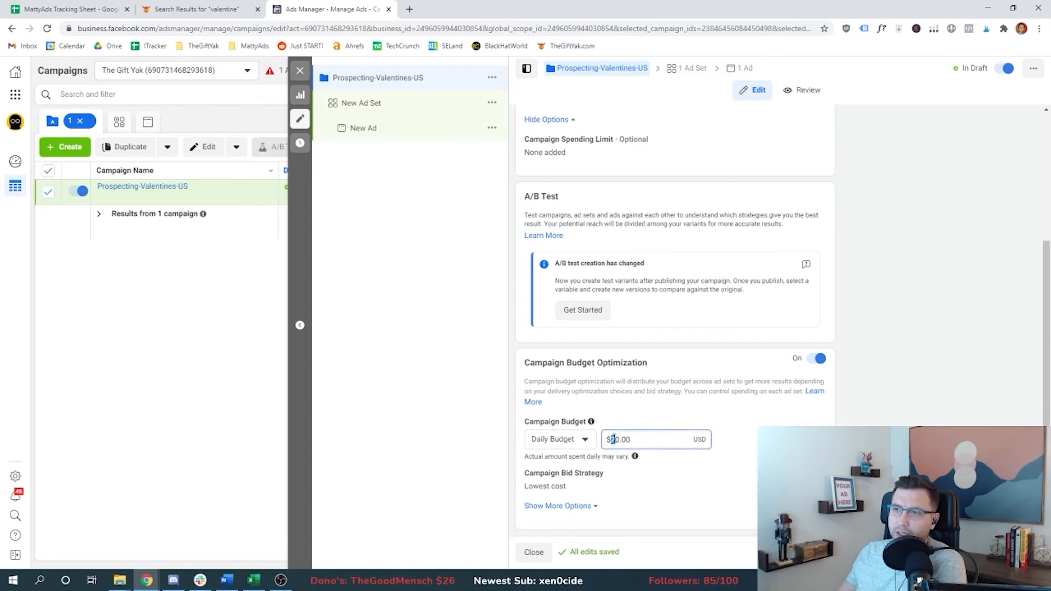
click(574, 505)
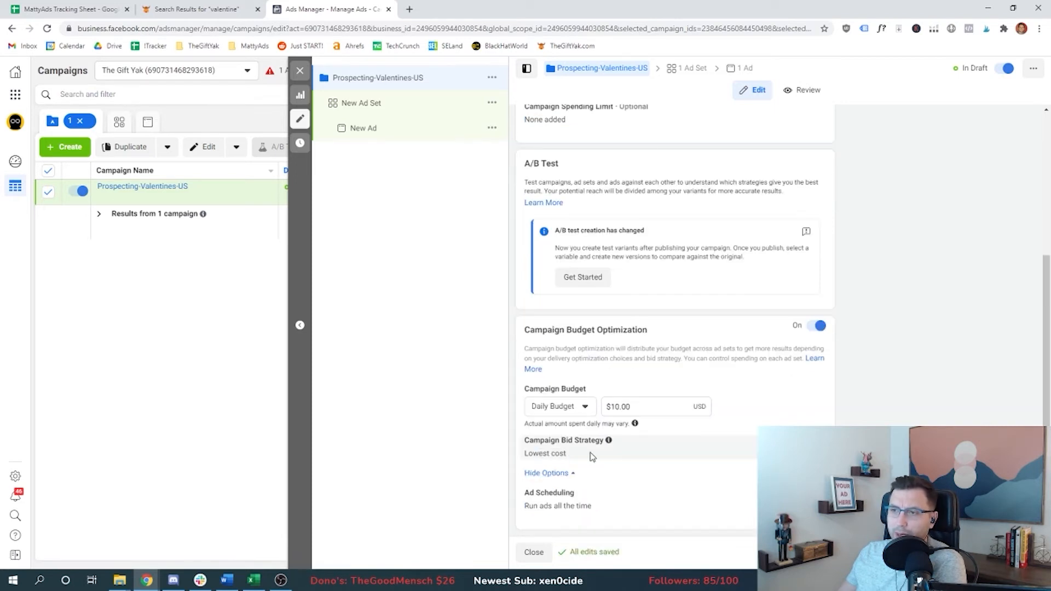
drag(524, 453, 567, 453)
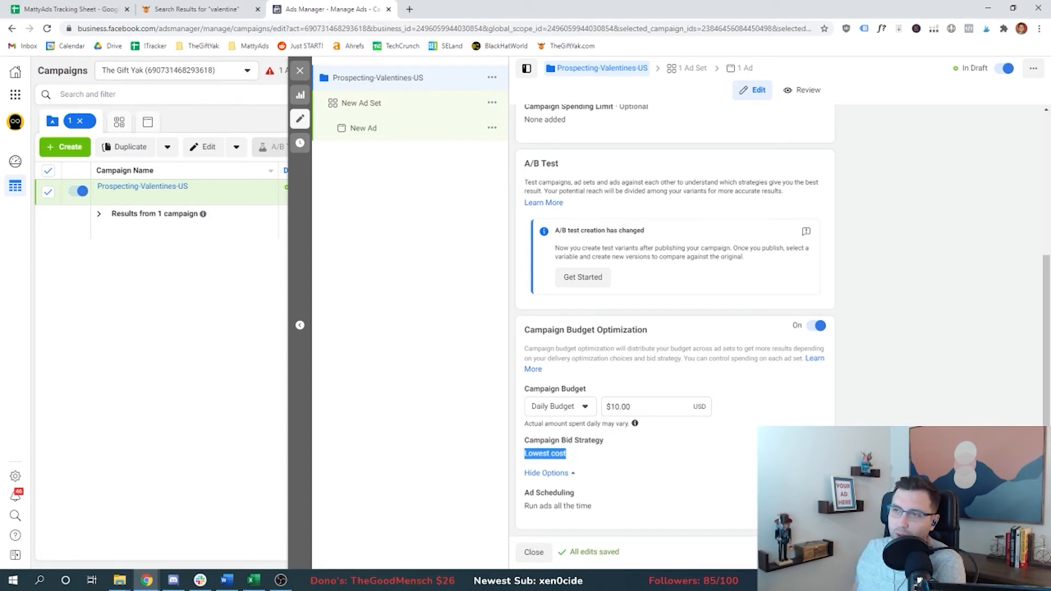
drag(632, 408, 608, 406)
mouse_move(572, 453)
mouse_down()
mouse_move(524, 455)
mouse_move(574, 457)
mouse_up()
click(523, 455)
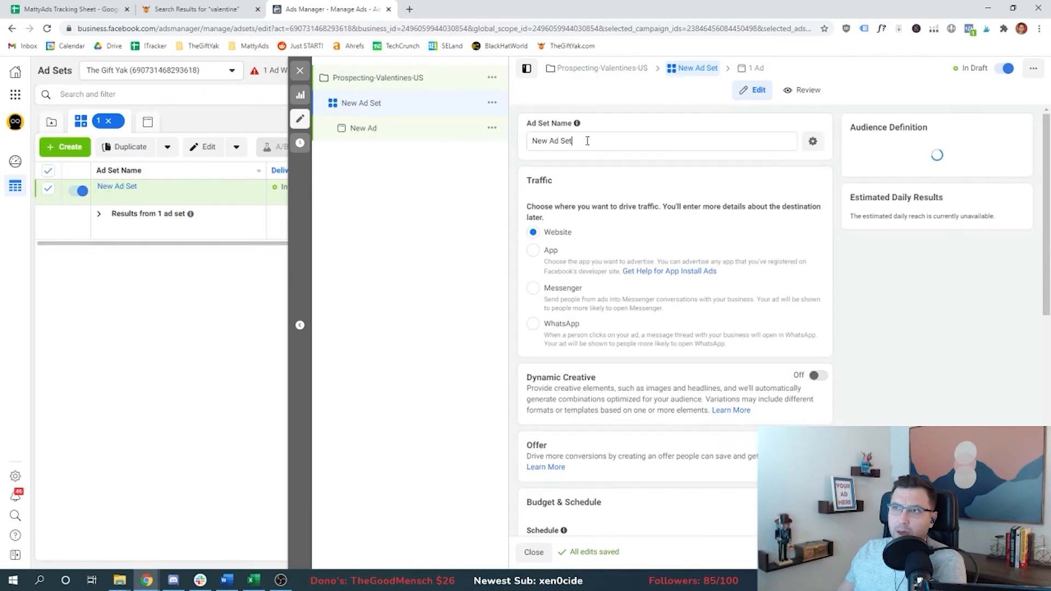
Step: Rename the campaign's ad set to 'Mom', matching the Gifts for Mom audience in the sheet
triple_click(586, 140)
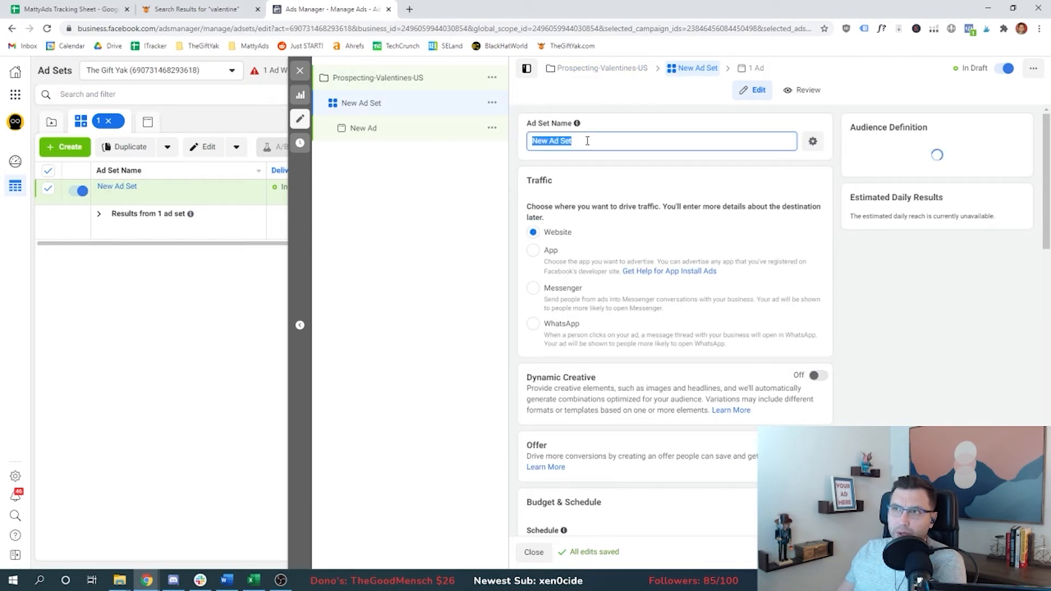
click(64, 6)
click(105, 192)
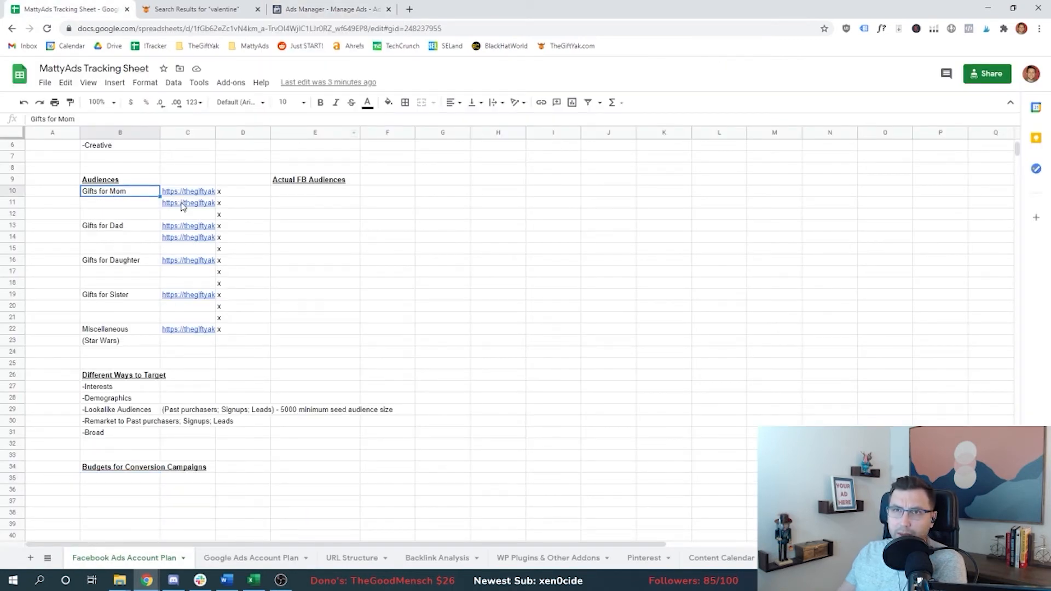
click(310, 9)
text(Mom)
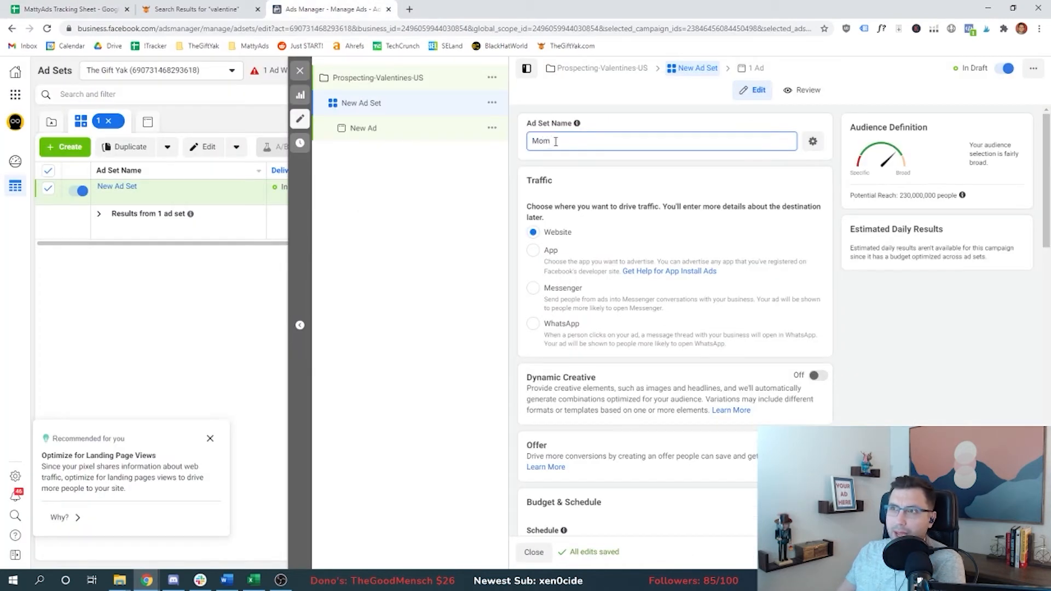
scroll(518, 283, down, 7)
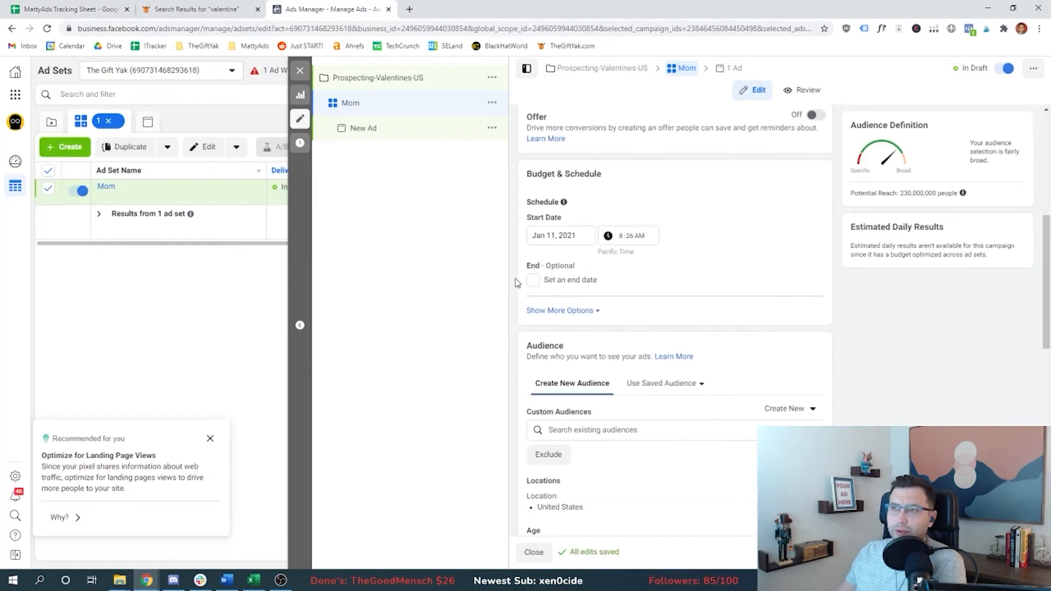
scroll(517, 283, down, 3)
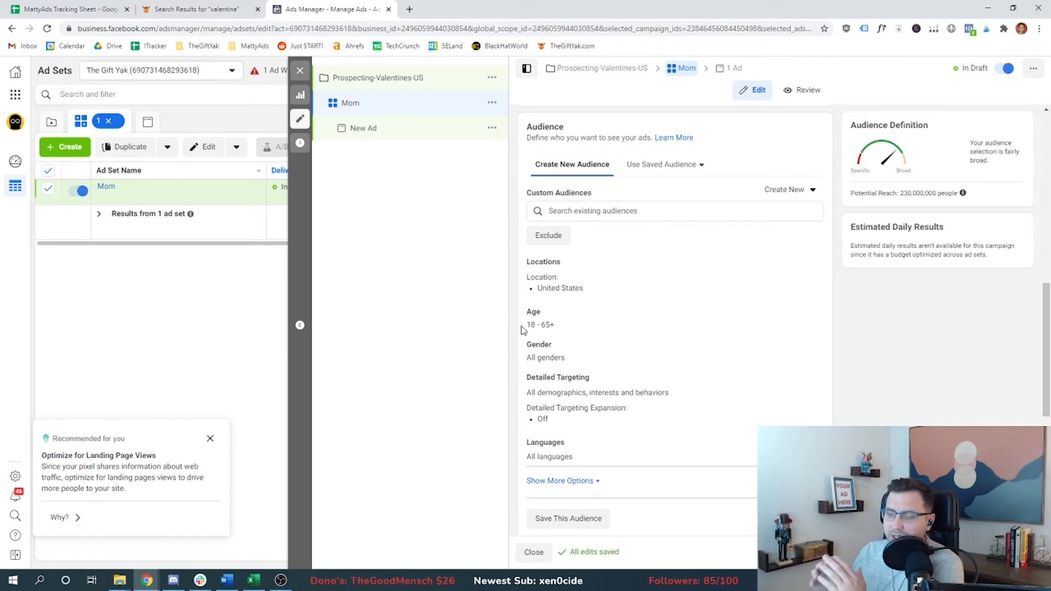
Step: Check the ad set's potential reach and the list of existing custom audiences
drag(905, 197, 961, 198)
click(1000, 201)
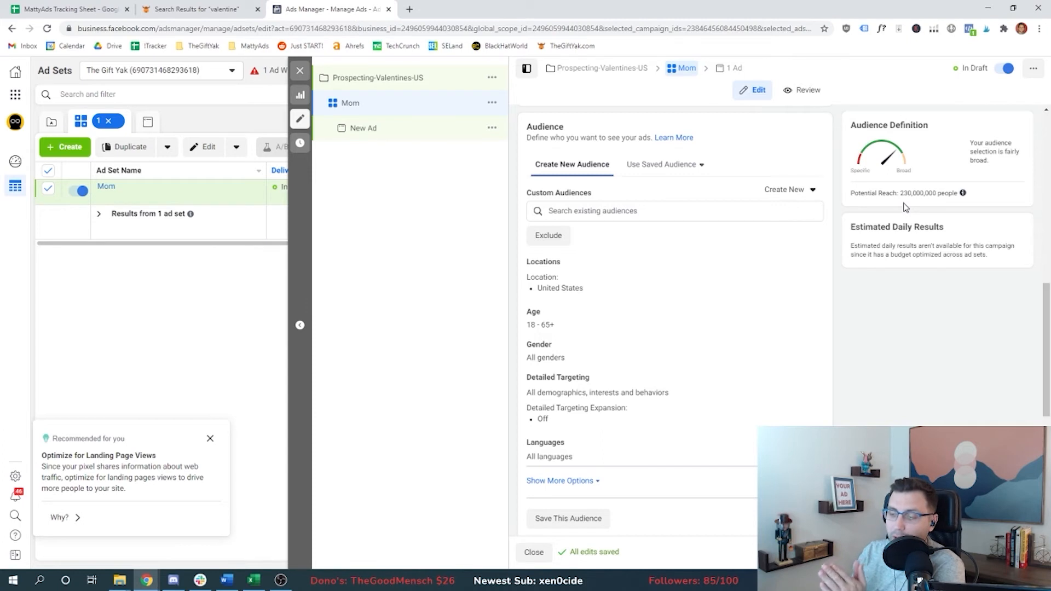
drag(900, 193, 951, 193)
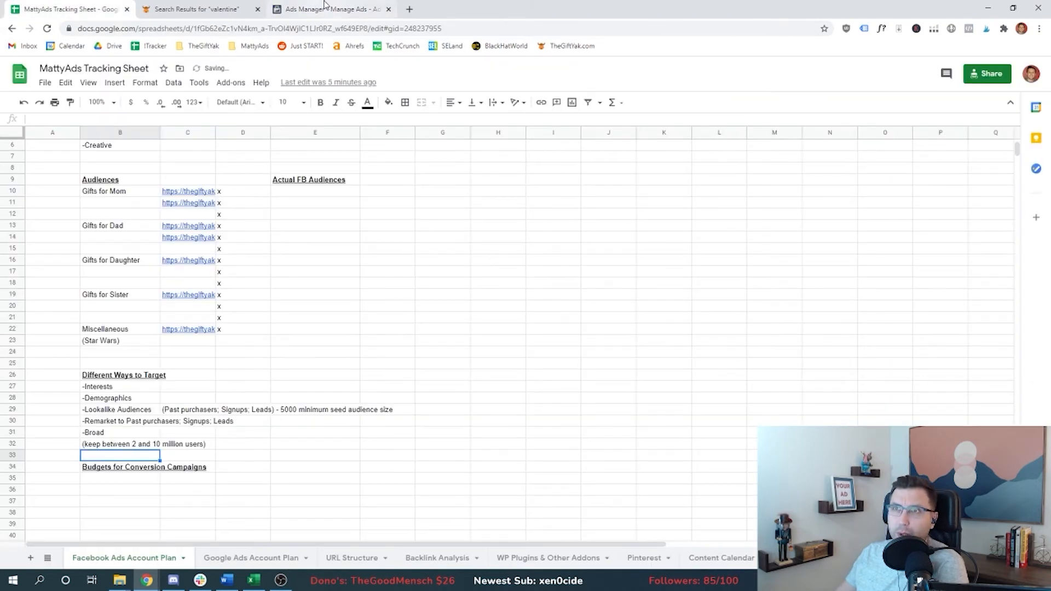
click(323, 8)
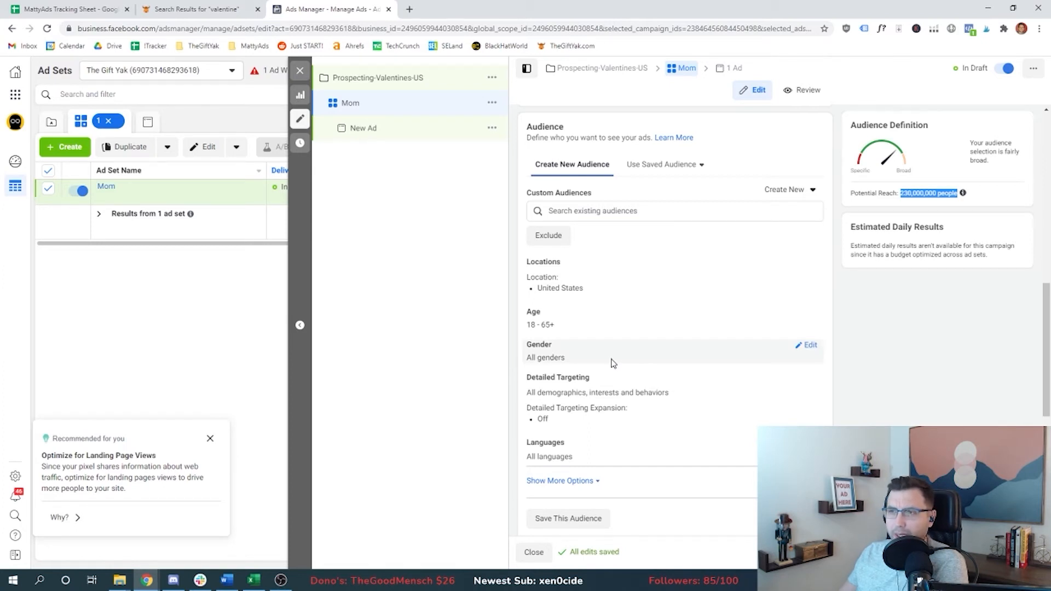
click(598, 210)
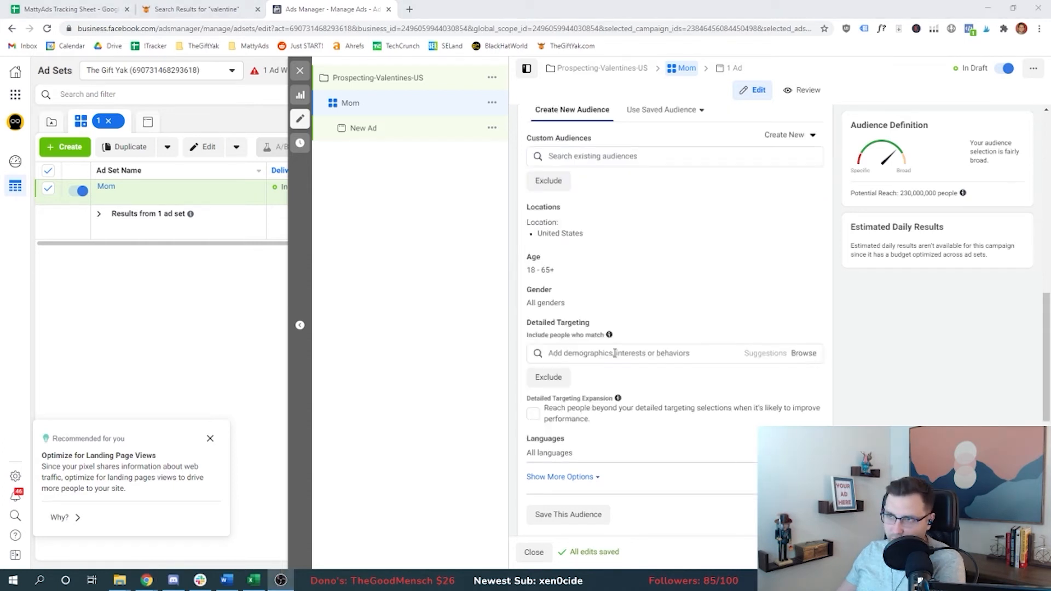
click(614, 353)
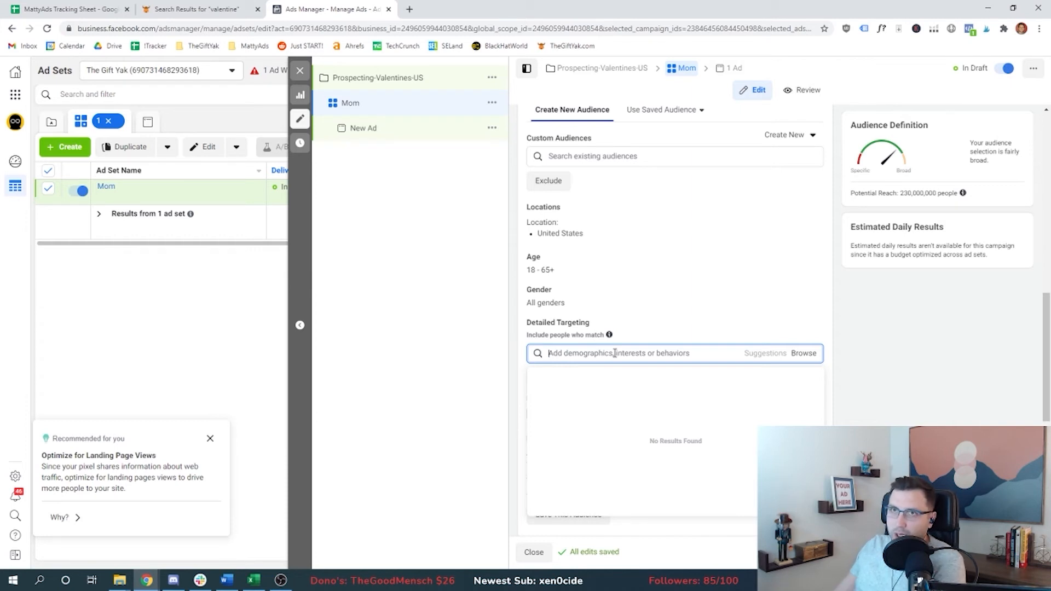
Step: Open the sheet's first Gifts for Mom link and highlight the article title '29 Valentine's Day Gift Ideas For Mom'
click(94, 5)
click(207, 201)
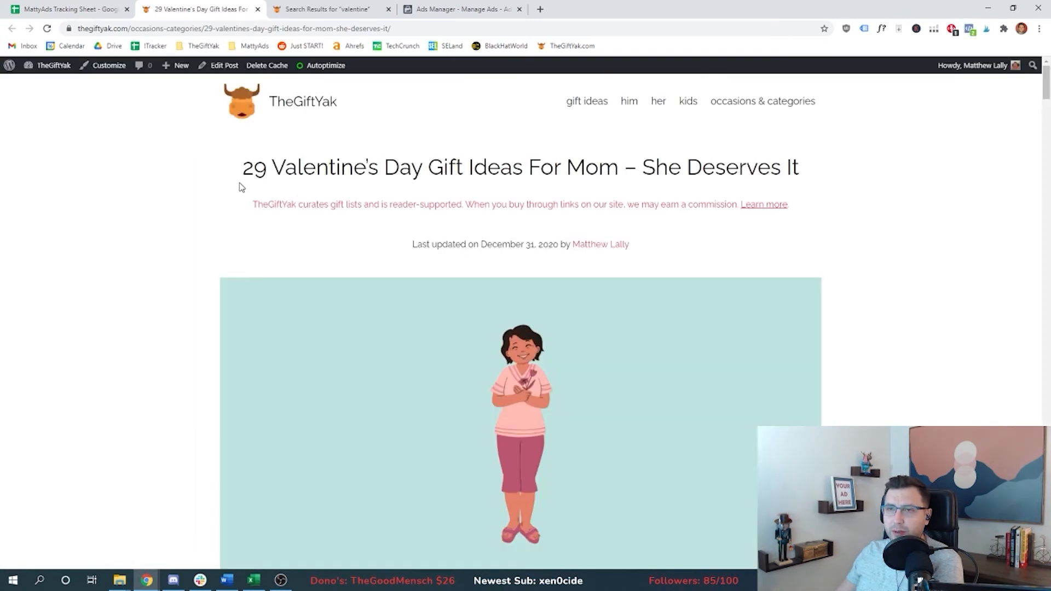
mouse_move(255, 164)
mouse_down()
mouse_move(617, 160)
mouse_move(247, 163)
mouse_up()
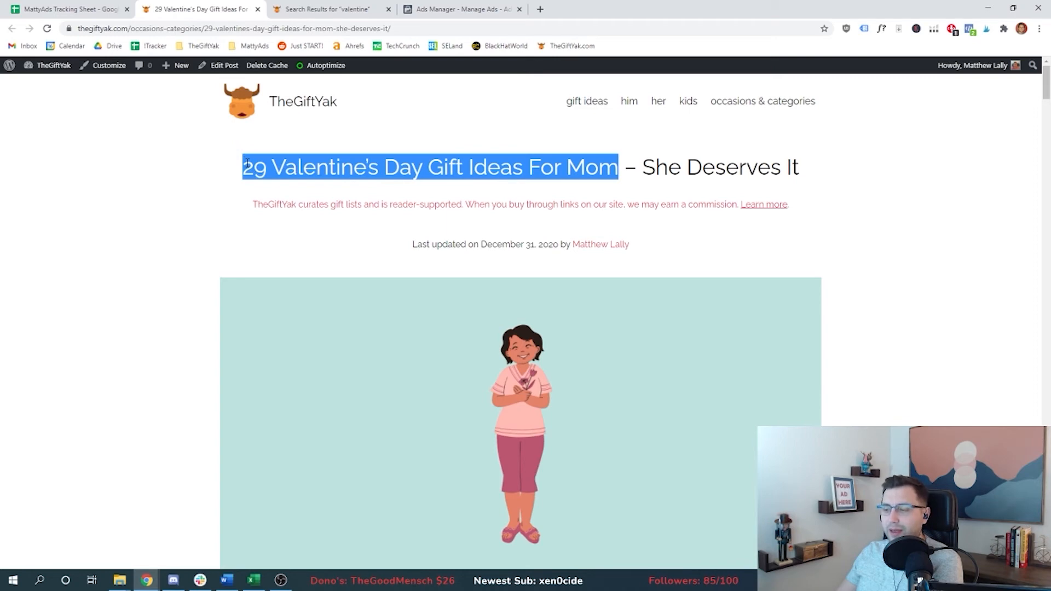
Step: Add the 'mom' interest to the ad set's detailed targeting and remove it again
click(463, 9)
click(591, 353)
text(mom)
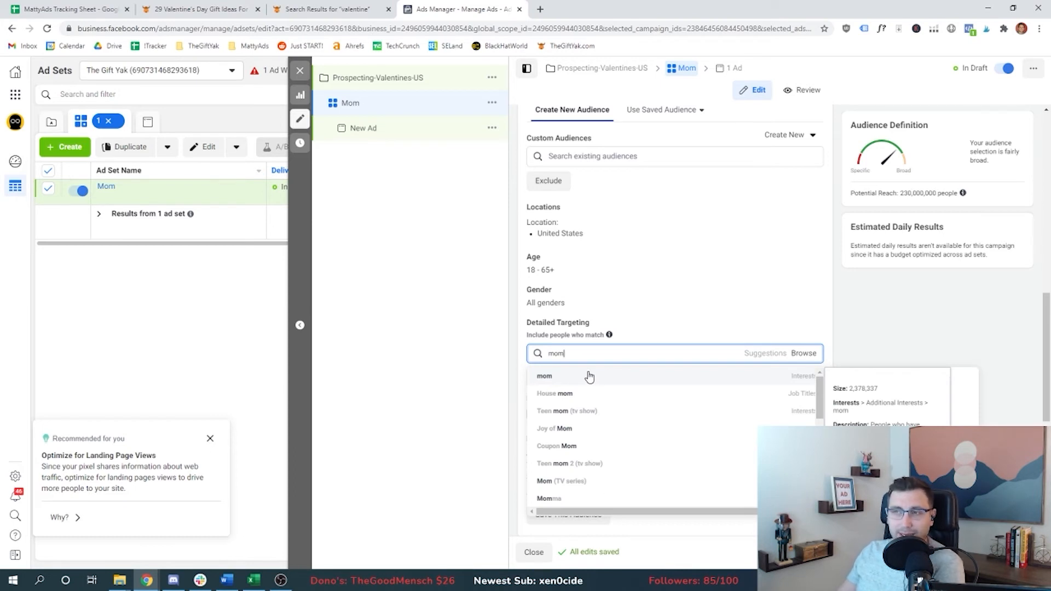
scroll(598, 414, down, 2)
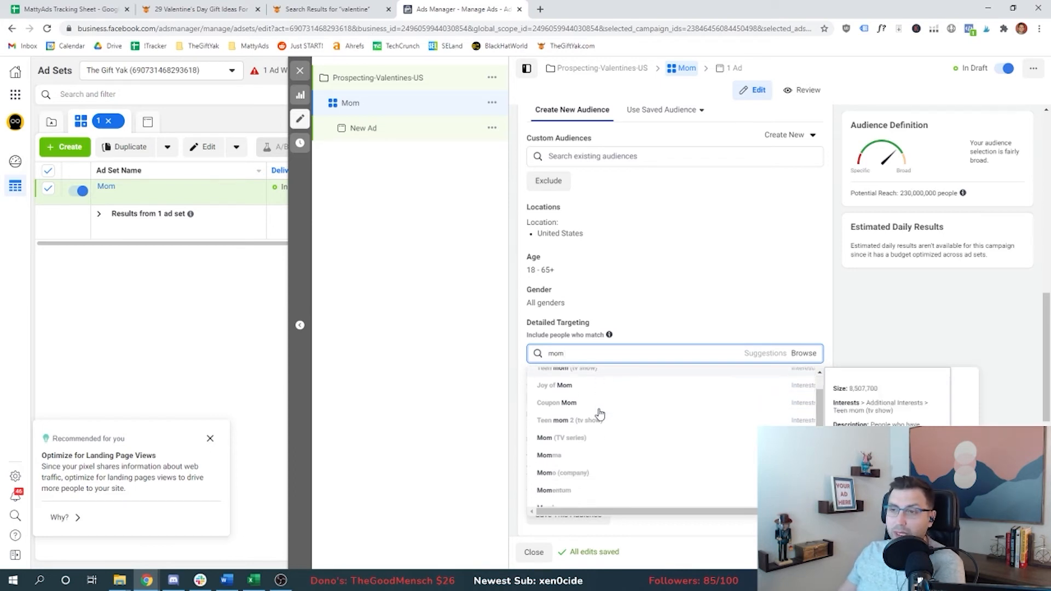
click(697, 297)
key(Return)
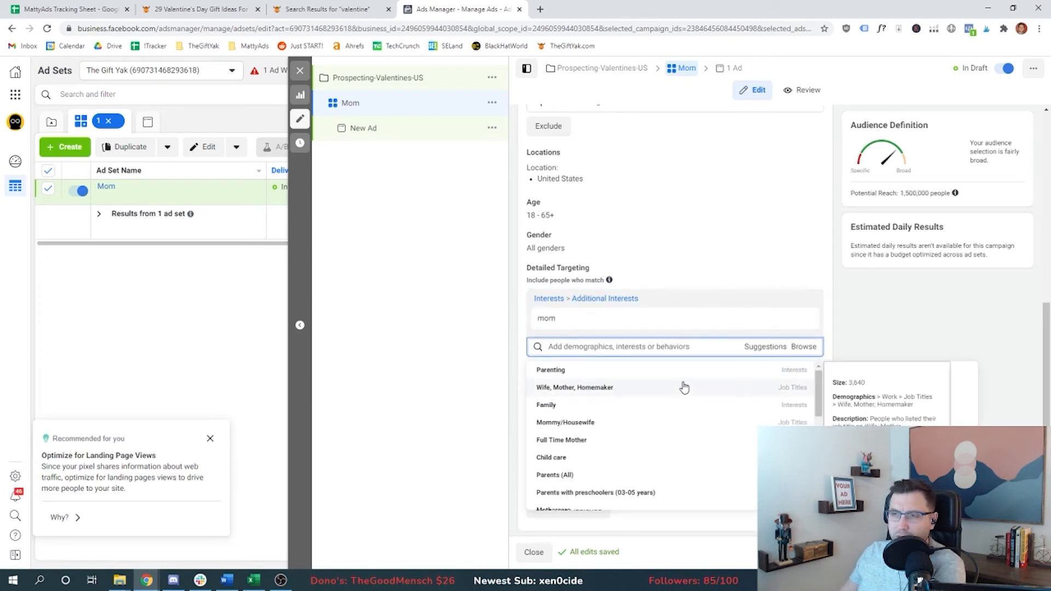
scroll(677, 420, down, 5)
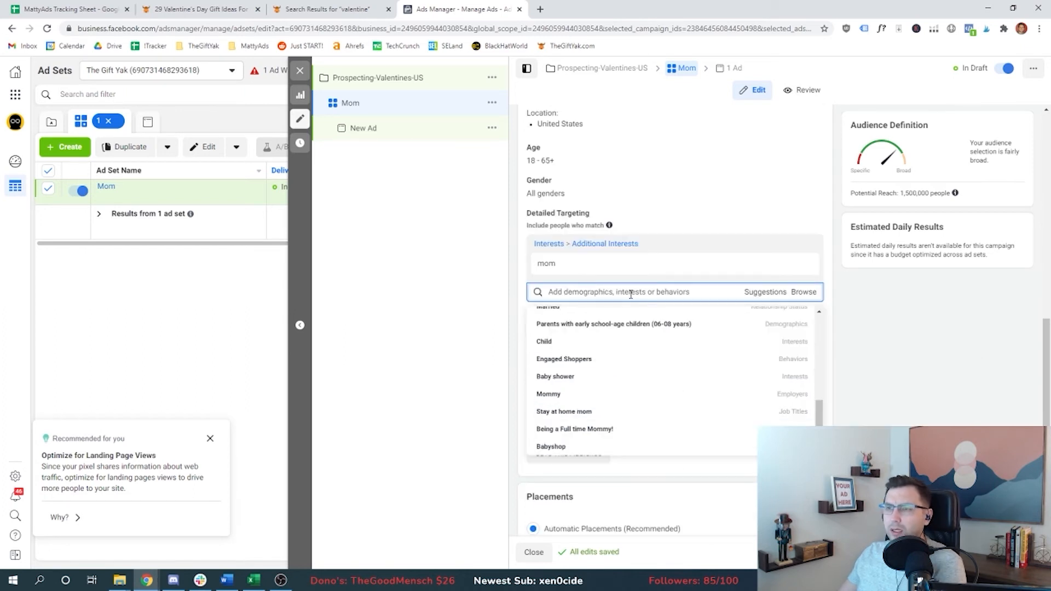
click(802, 266)
Step: Add the Family interest to detailed targeting and remove the 'kid' interest tried alongside it
text(kid)
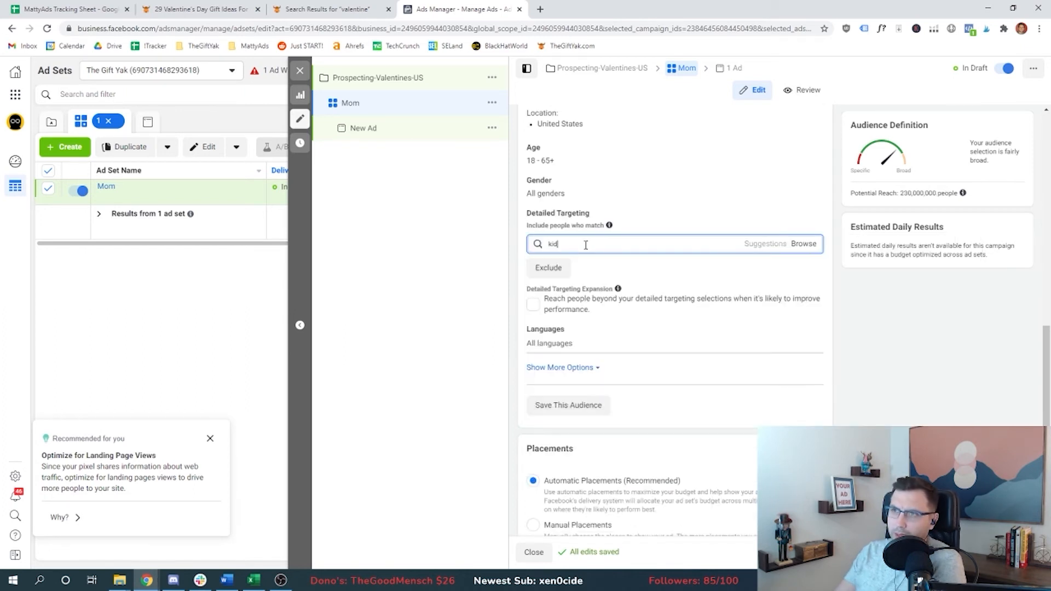
key(Return)
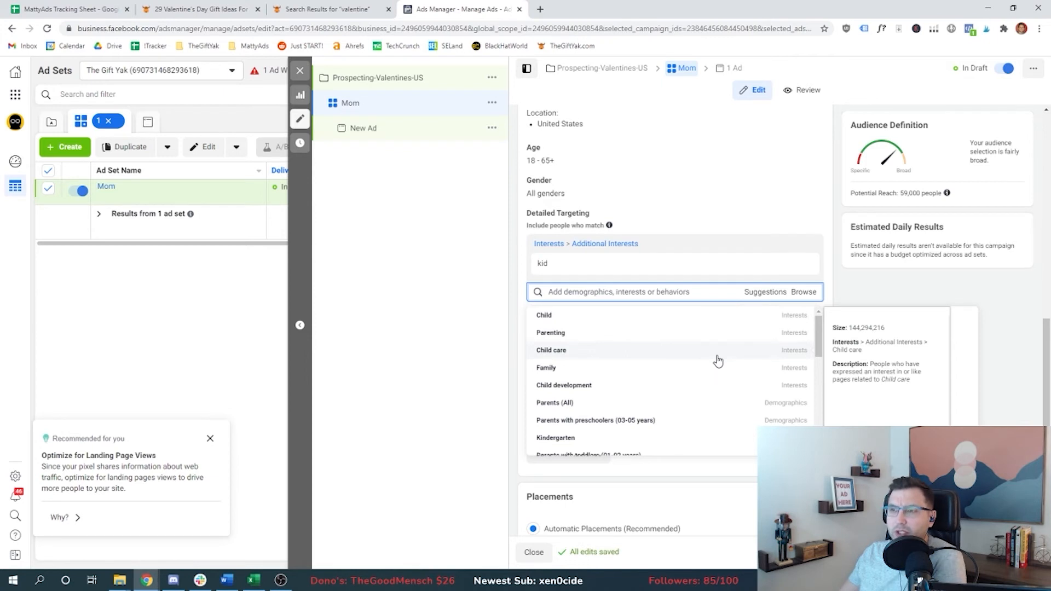
scroll(657, 364, down, 3)
scroll(601, 370, up, 3)
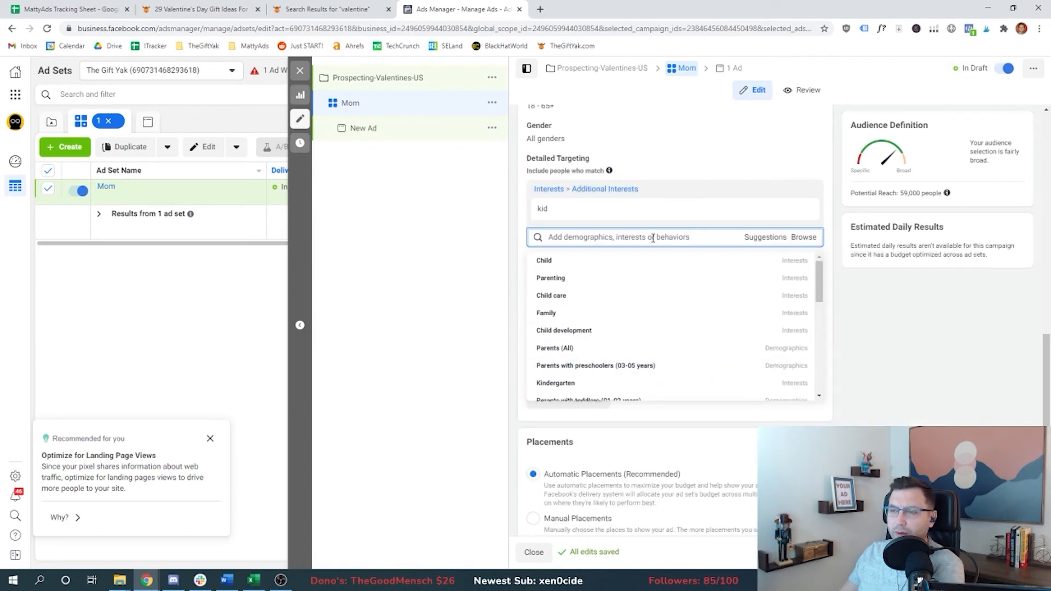
scroll(653, 238, up, 1)
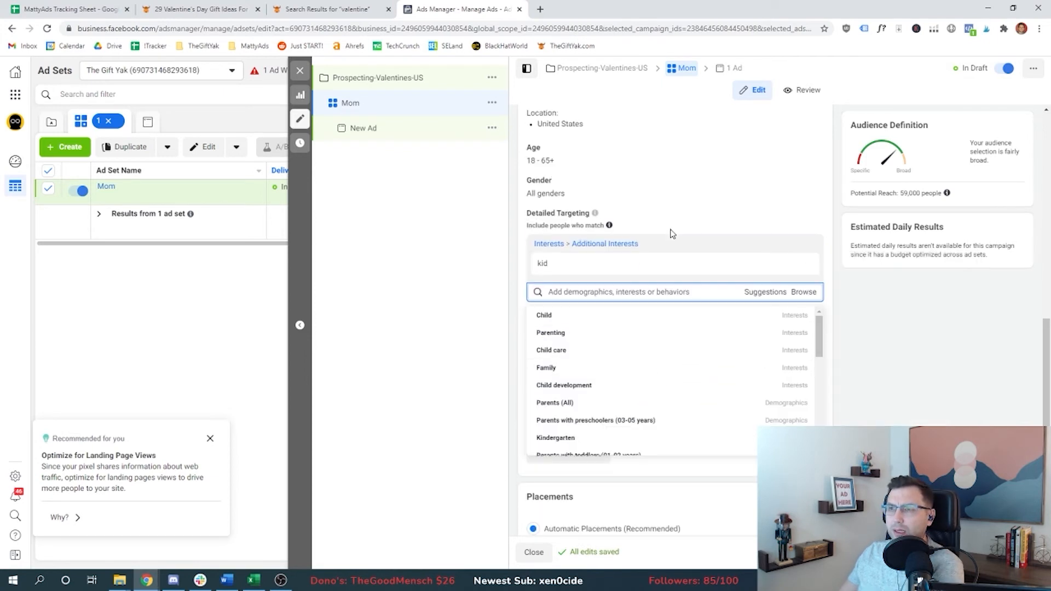
click(599, 367)
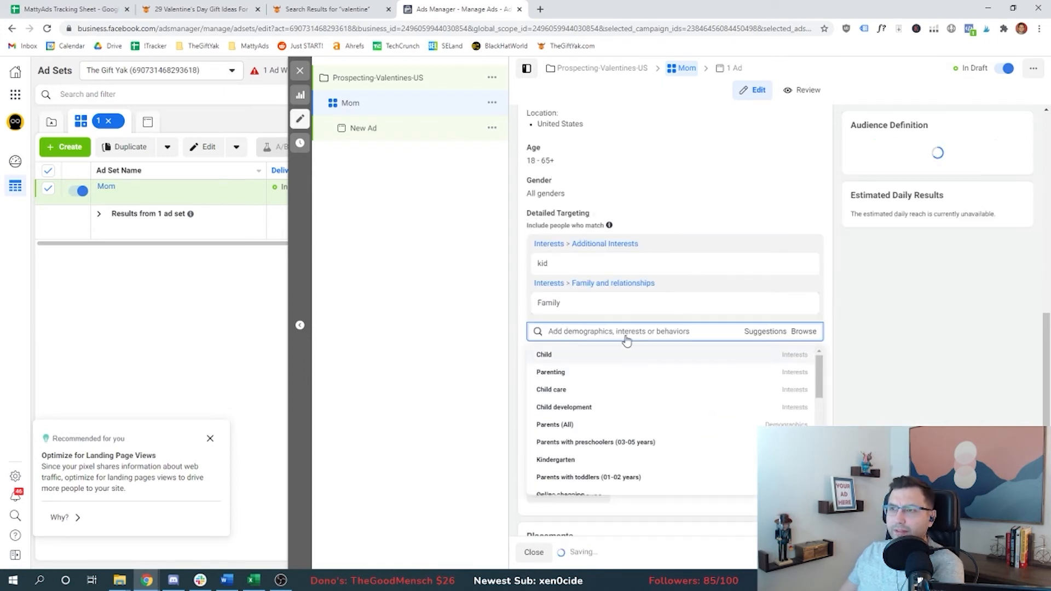
click(804, 264)
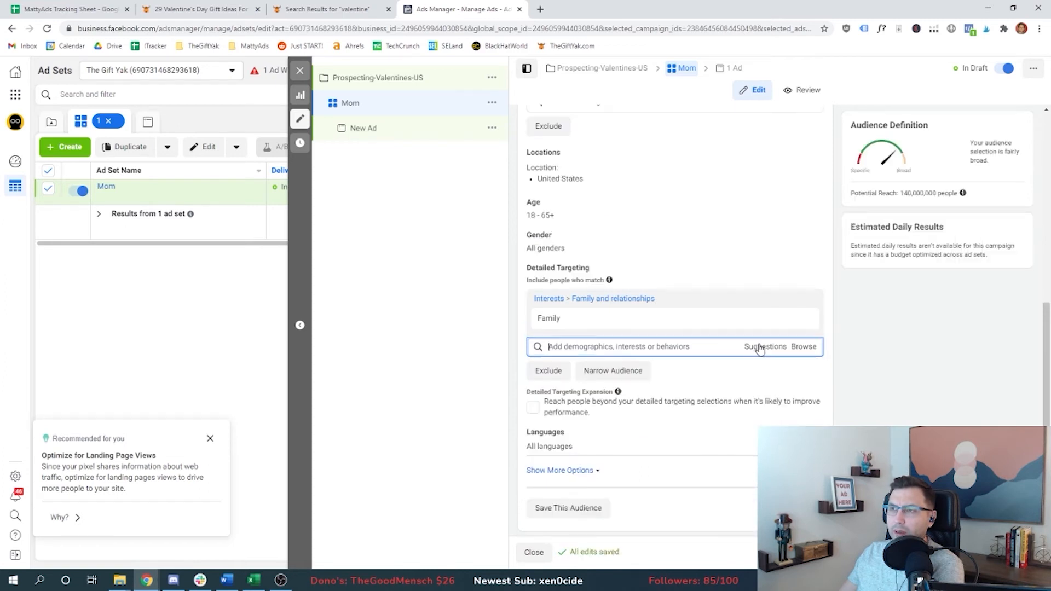
Step: Browse the detailed targeting categories for Demographics, Interests and Behaviors
click(803, 347)
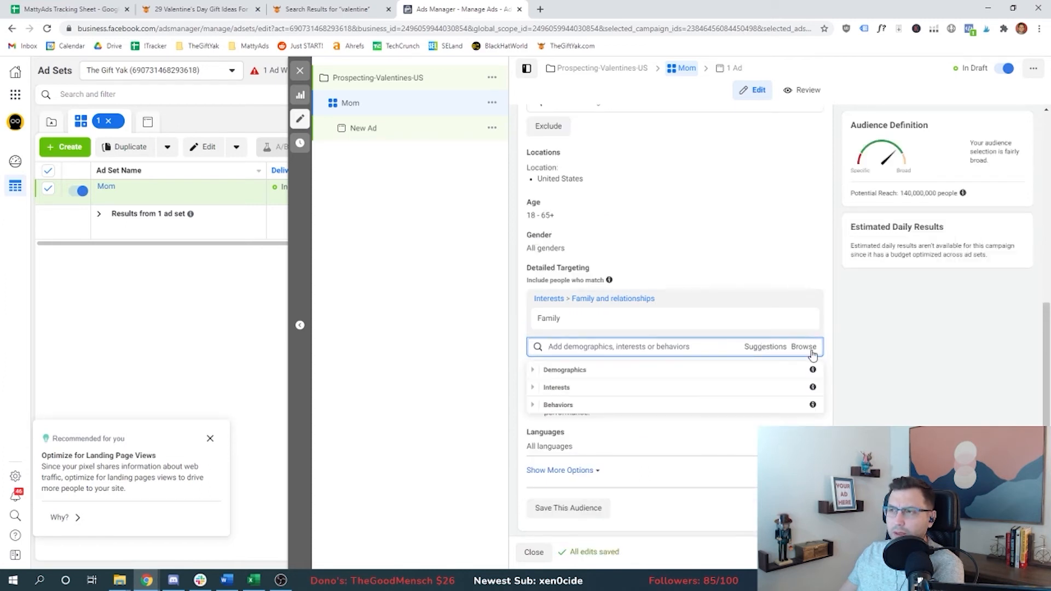
click(533, 370)
click(541, 388)
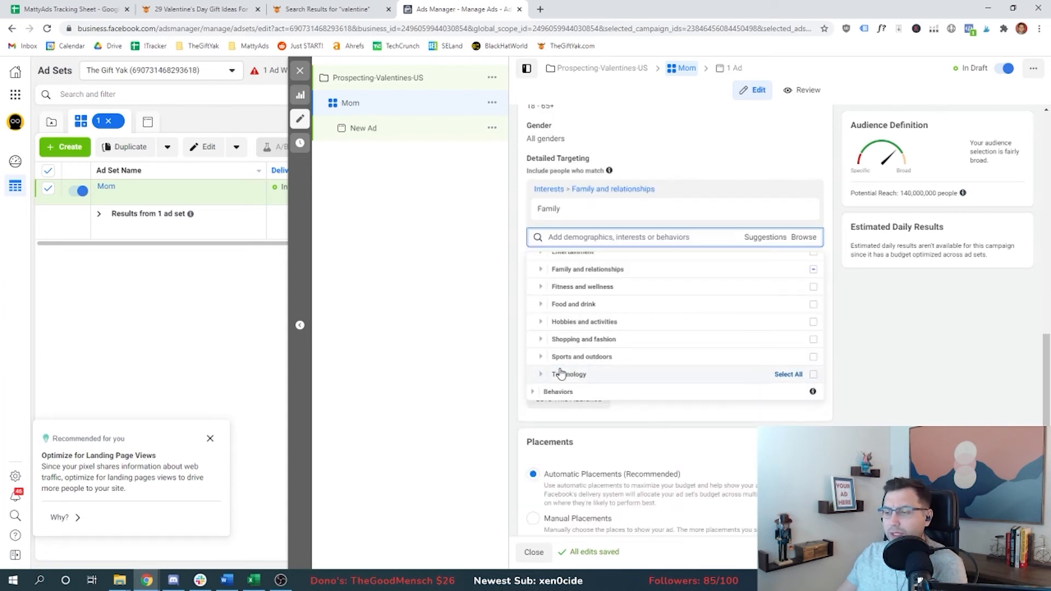
click(534, 391)
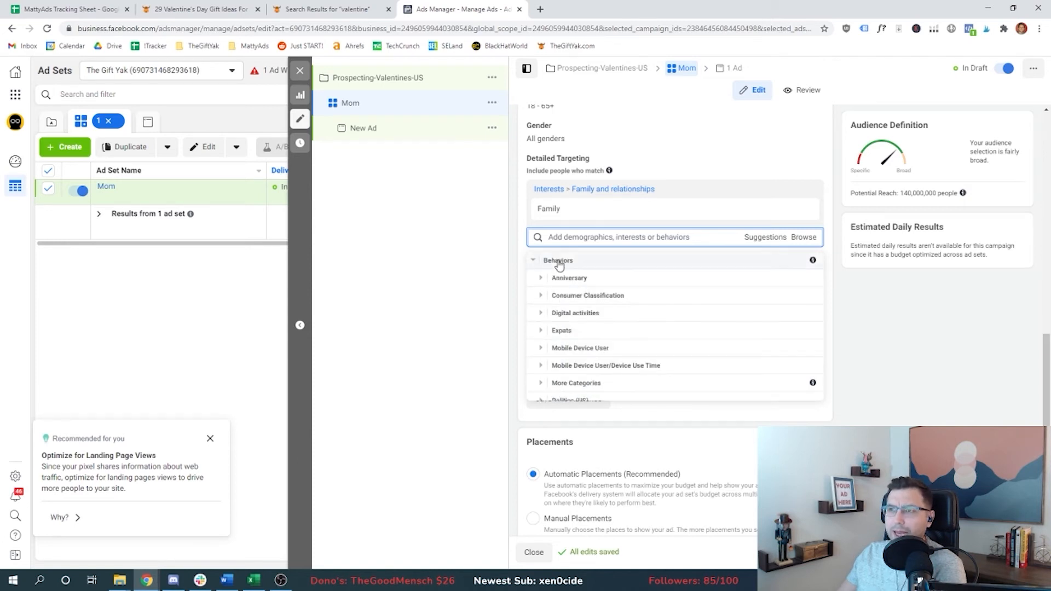
mouse_move(813, 260)
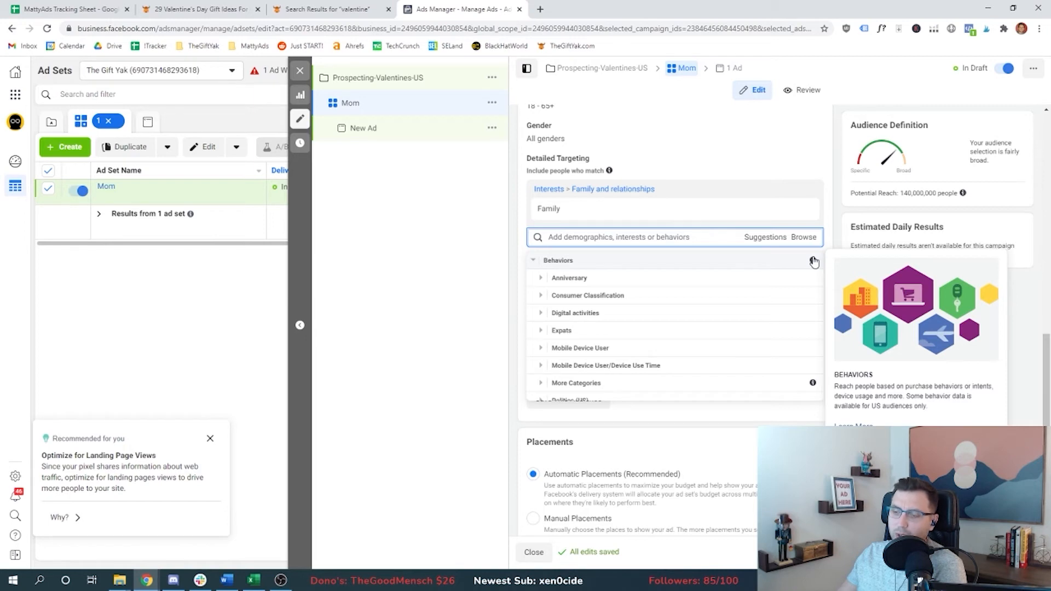
scroll(539, 301, up, 1)
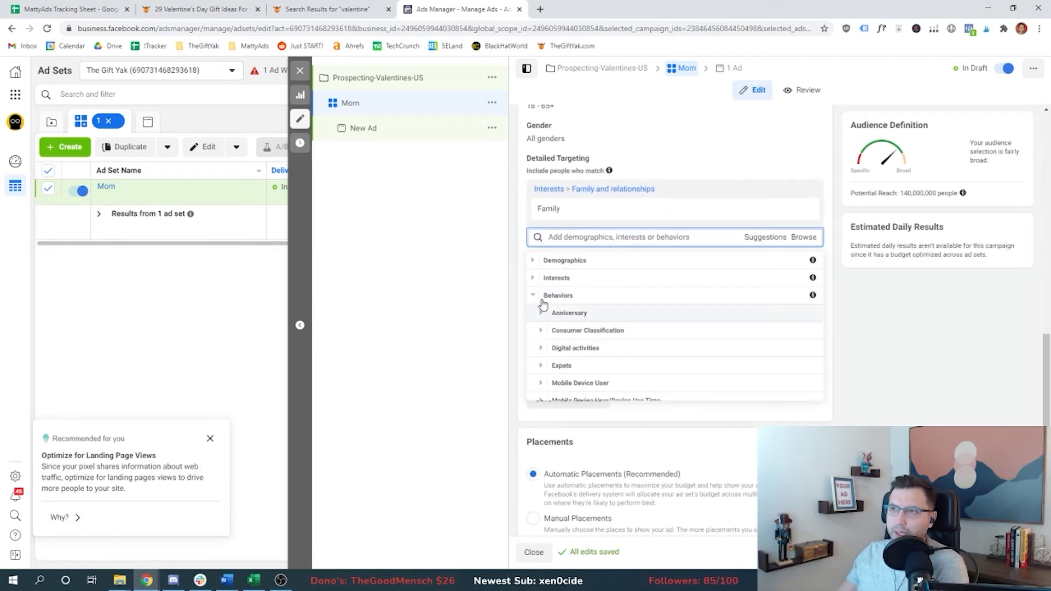
click(533, 296)
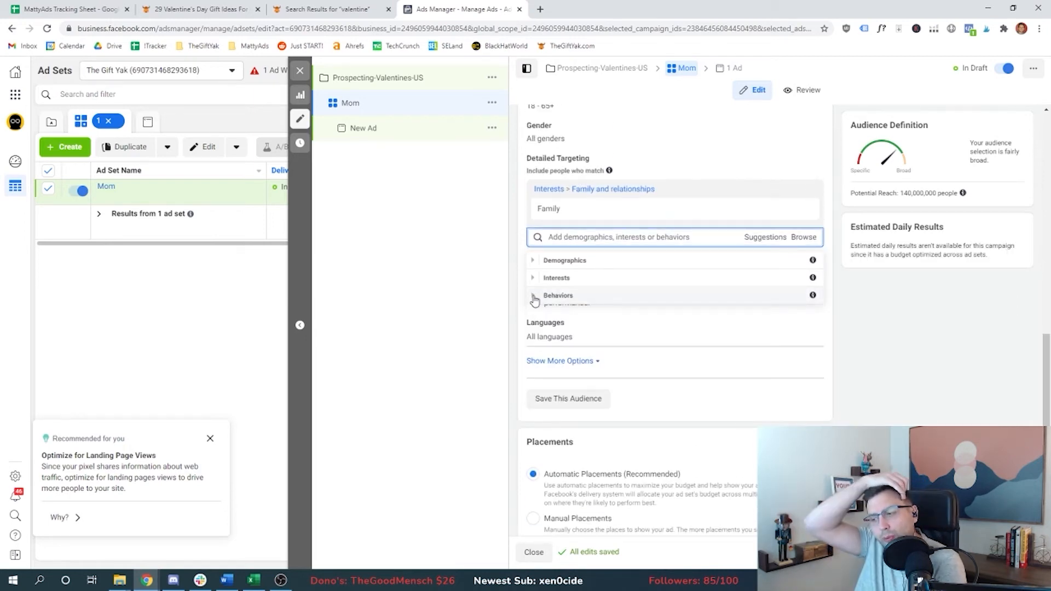
click(655, 172)
mouse_move(595, 214)
scroll(523, 301, up, 2)
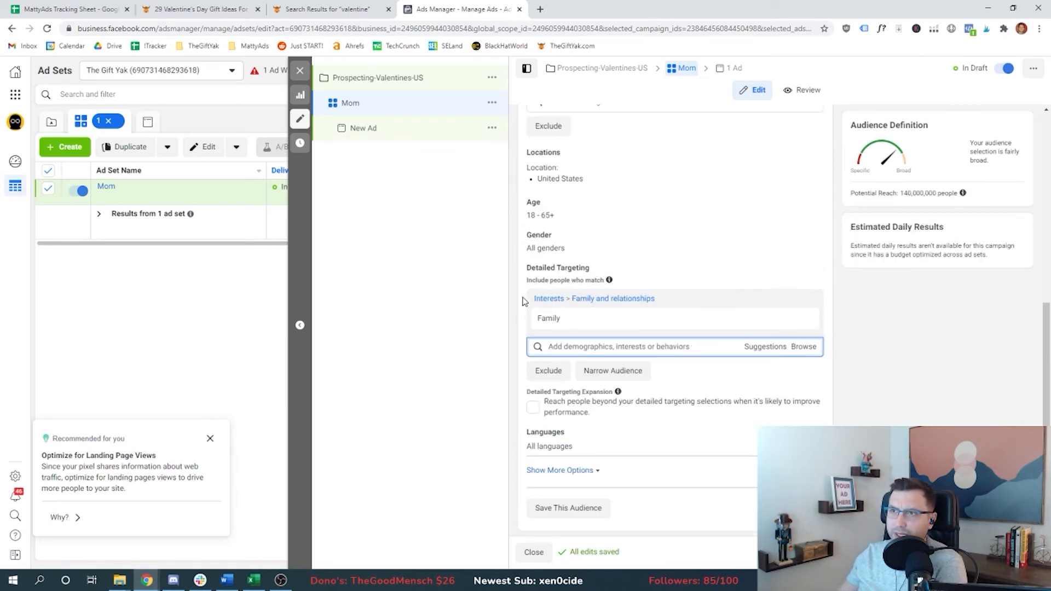
Step: Narrow the audience so people must also match the Valentine's Day interest
click(617, 372)
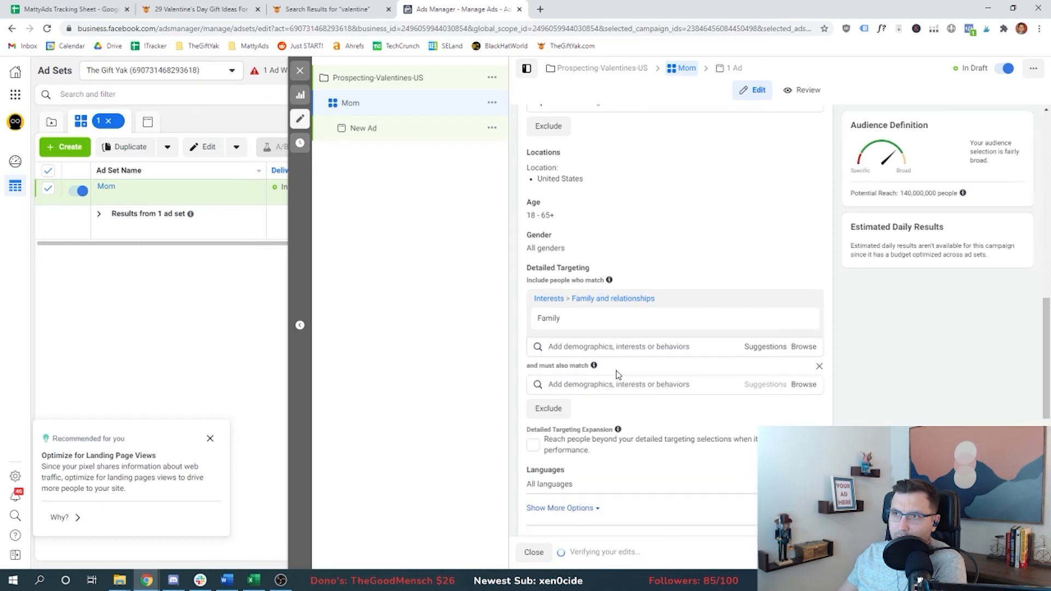
click(593, 384)
text(valentine)
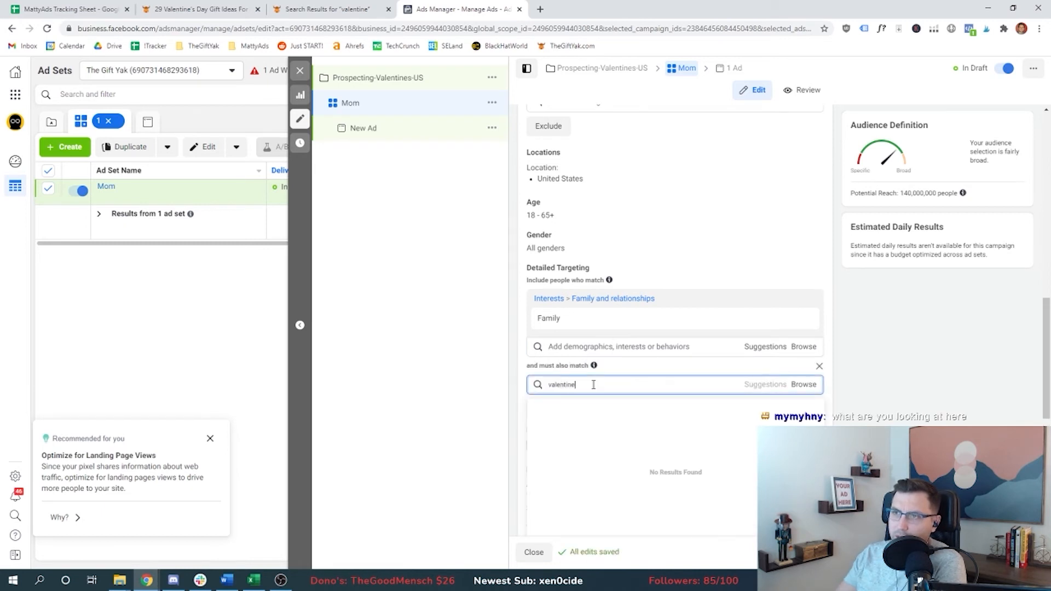
click(569, 427)
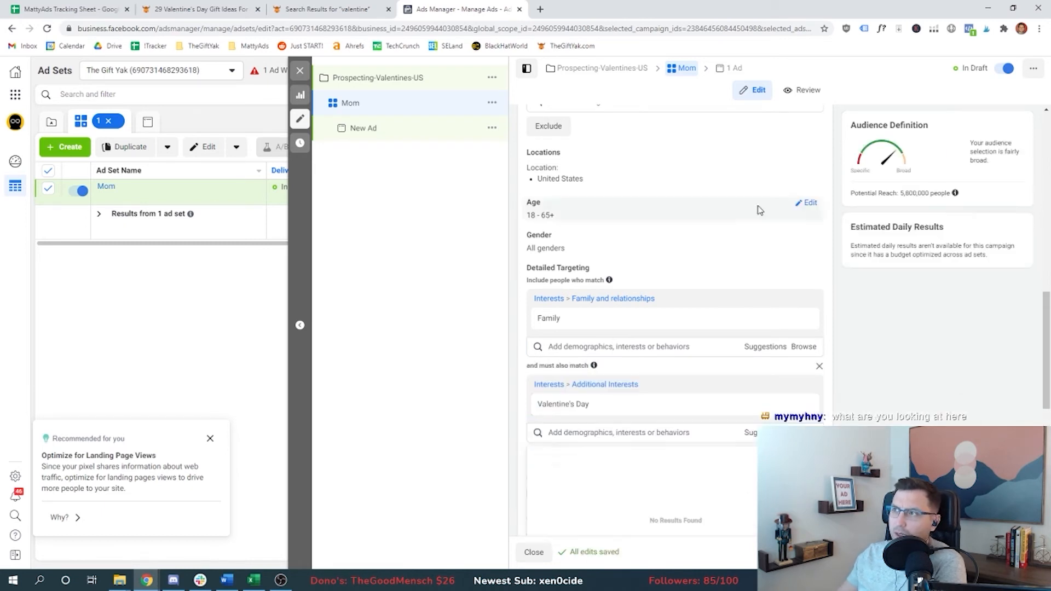
Step: Narrow the audience further so people must also match the Gift interest
drag(902, 193, 932, 191)
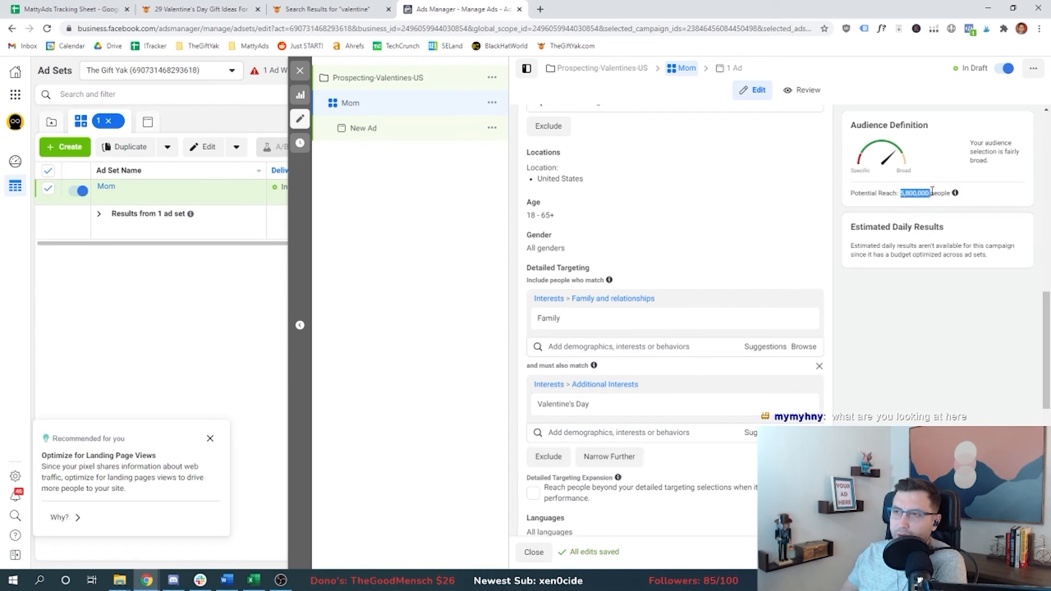
scroll(684, 247, down, 2)
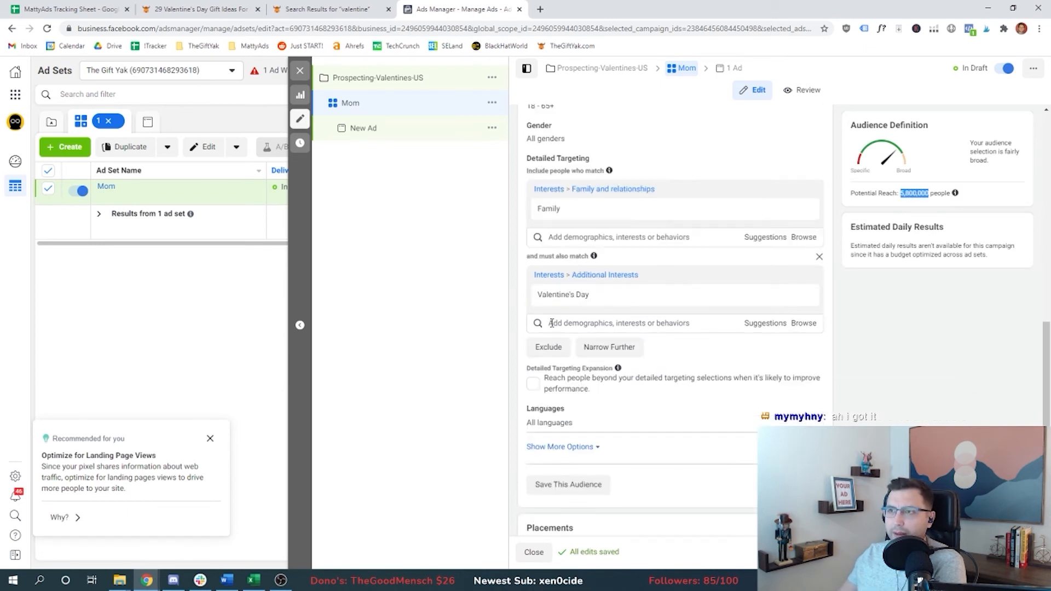
click(617, 351)
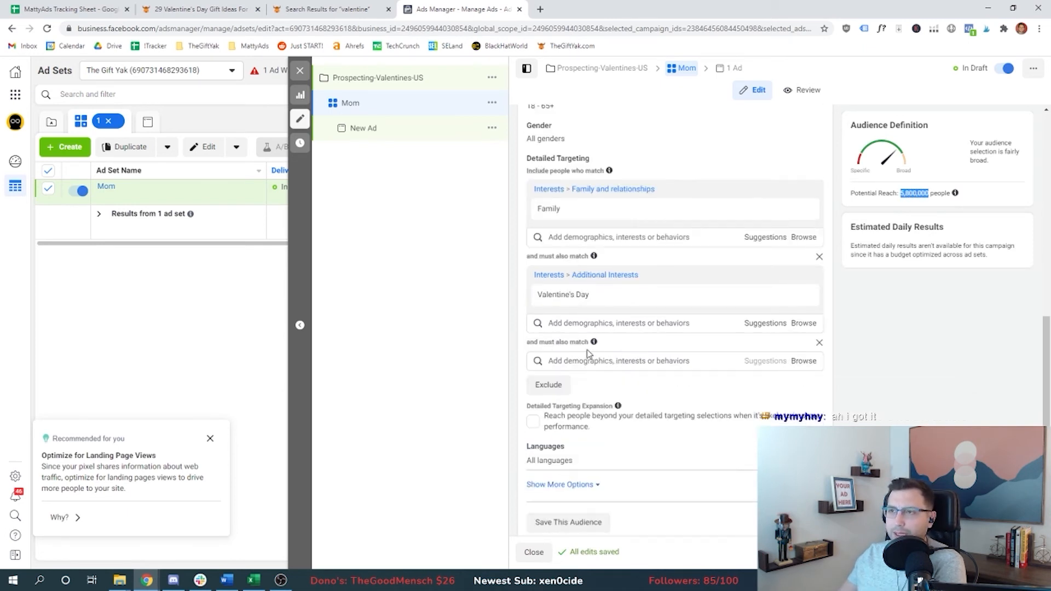
text(gift)
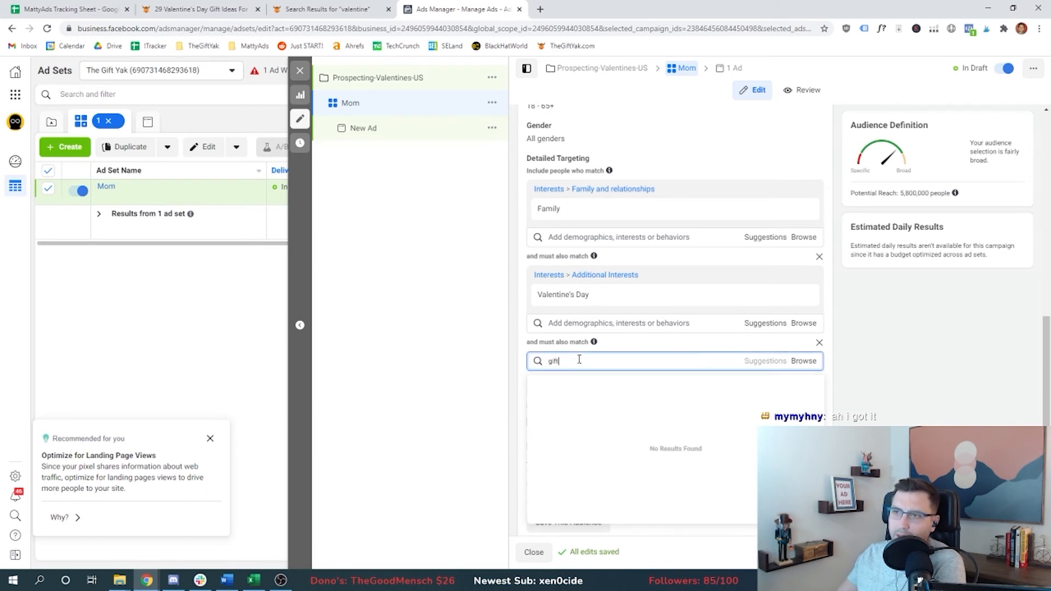
click(575, 383)
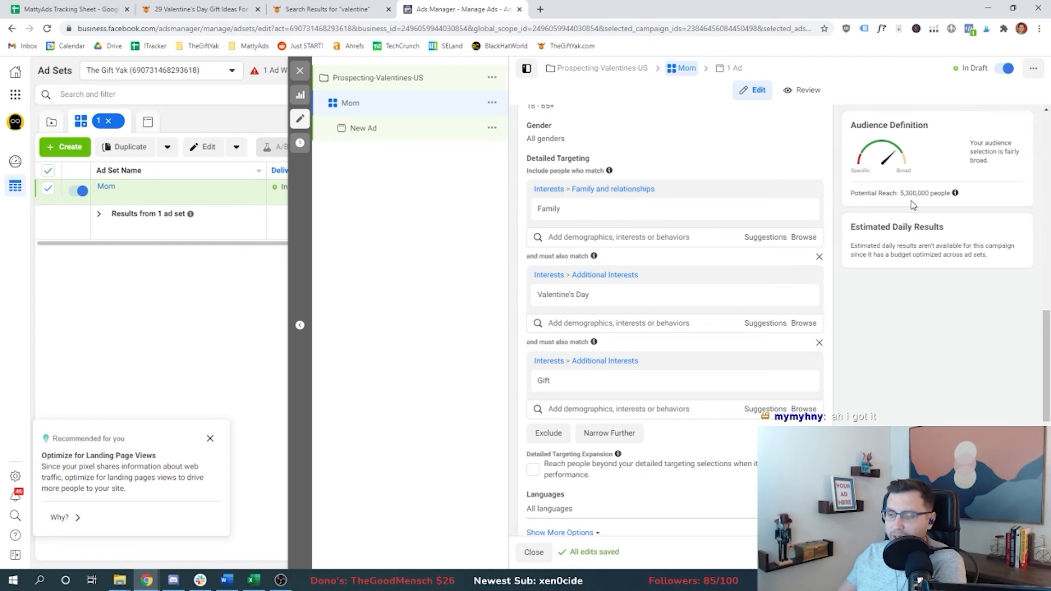
drag(901, 192, 929, 194)
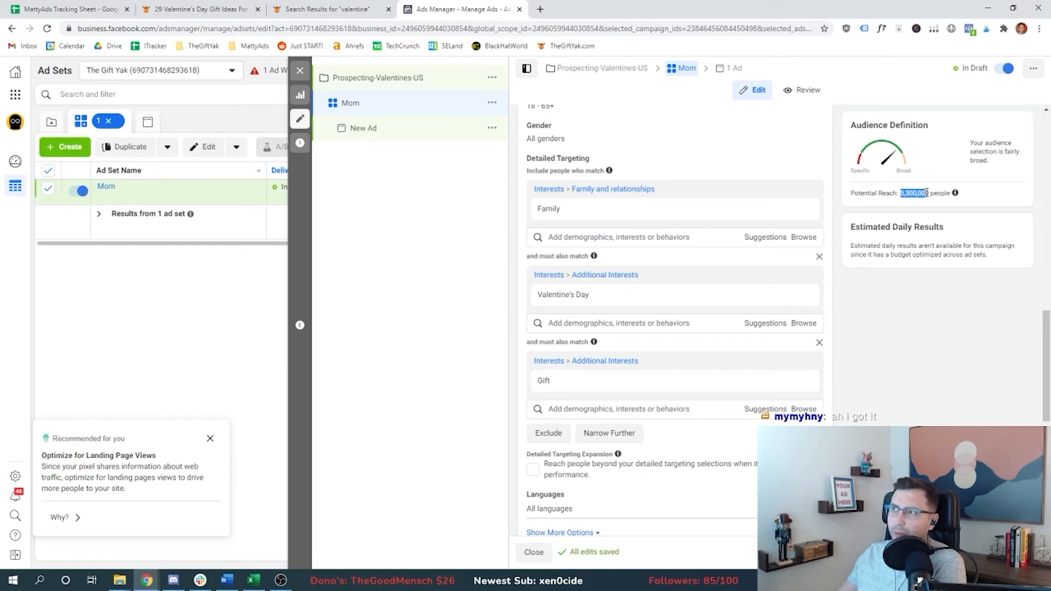
Step: Record 'Interests: Family AND Valentine's Day AND gift' under Actual FB Audiences for Gifts for Mom in the sheet
key(ctrl+Tab)
text(Interests Family AND vale)
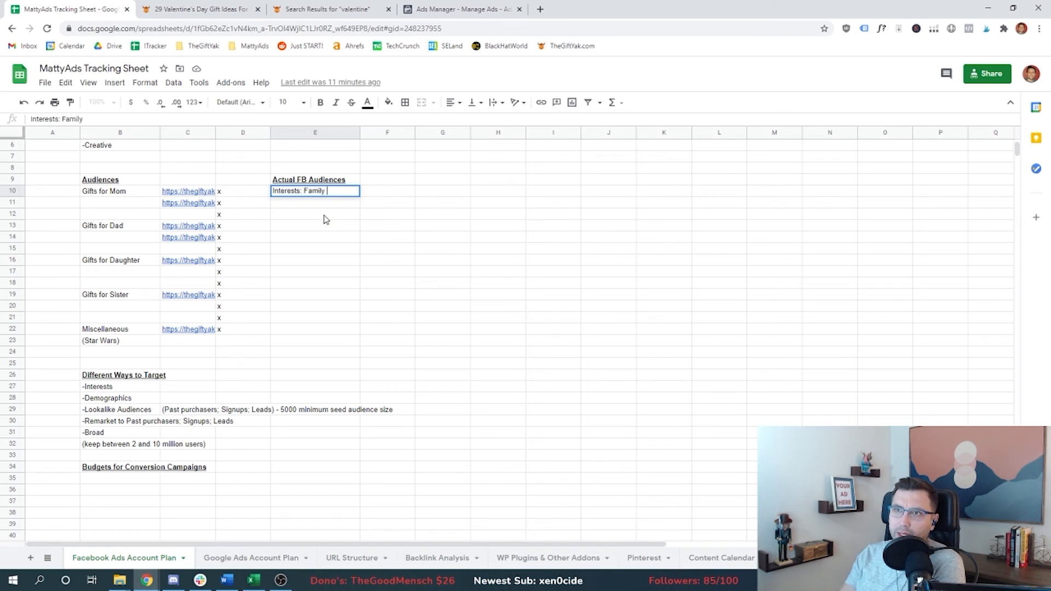
text(ntine's Day AND gift)
click(317, 194)
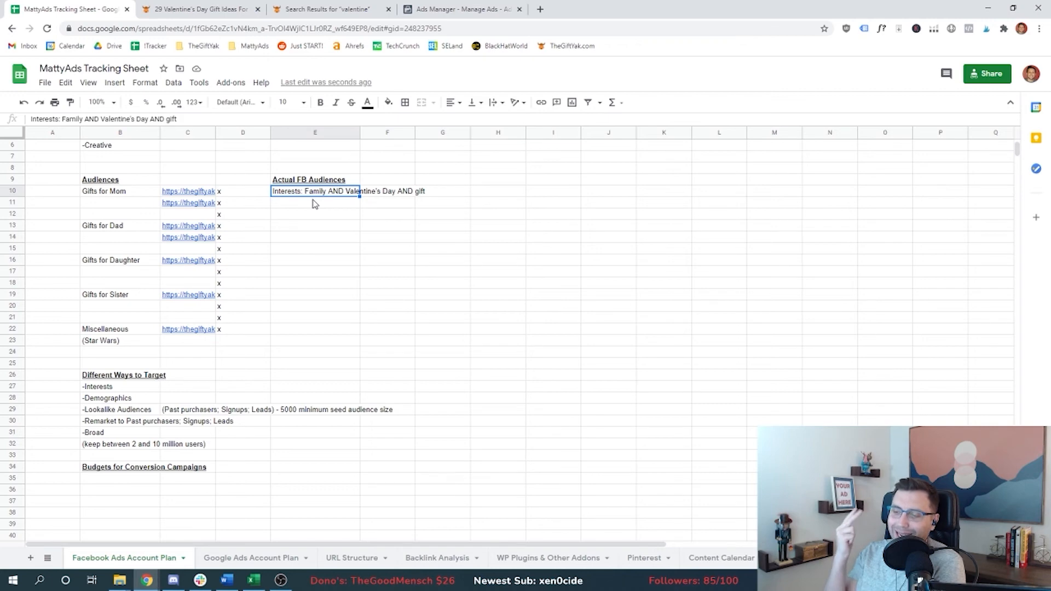
Step: Narrow the Mom ad set's audience further so people must also match the Engaged Shoppers behavior
key(ctrl+4)
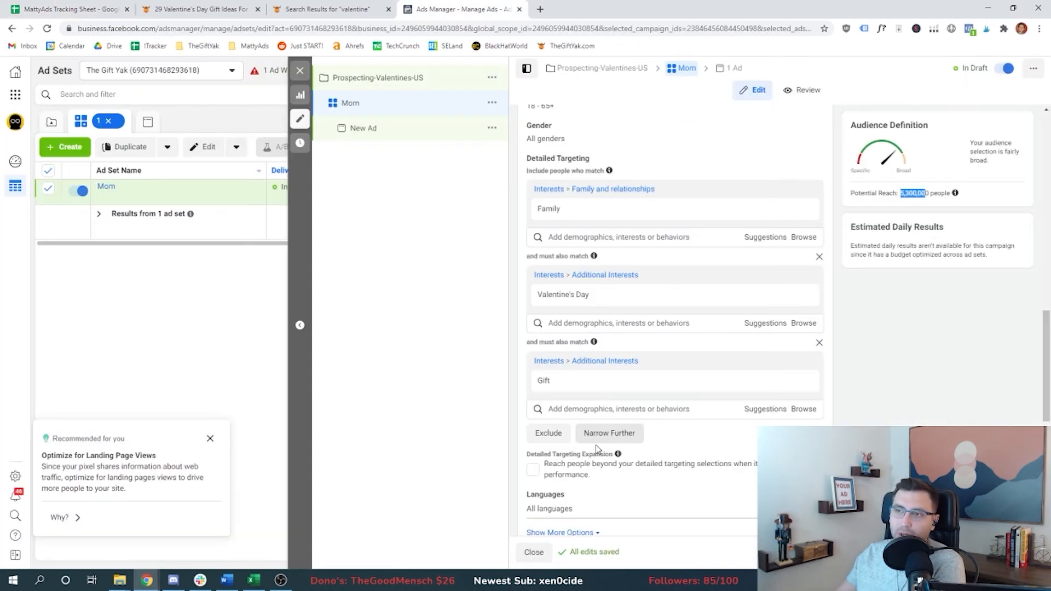
click(602, 434)
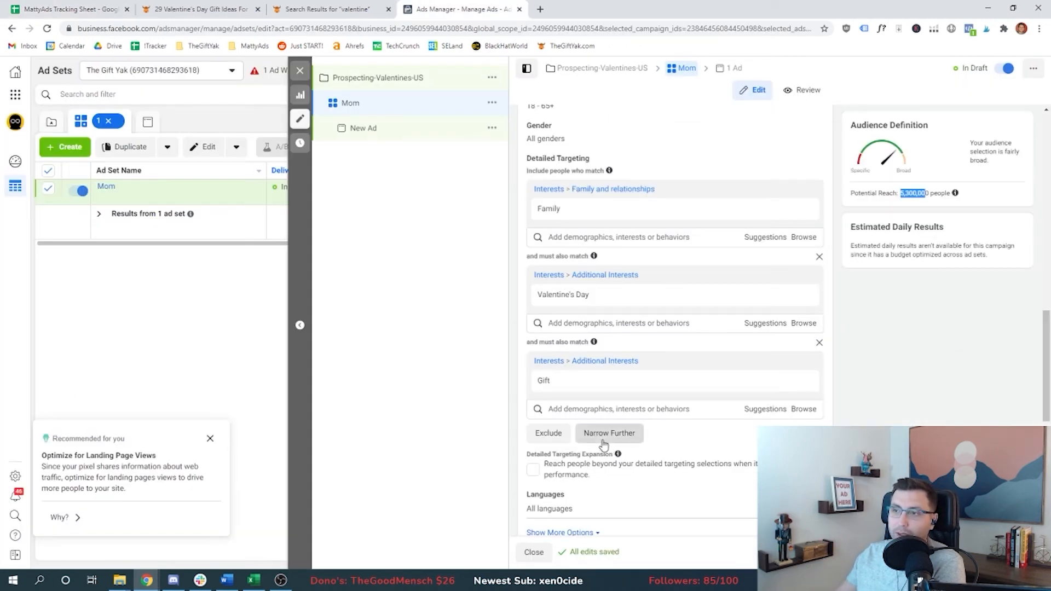
text(engaged)
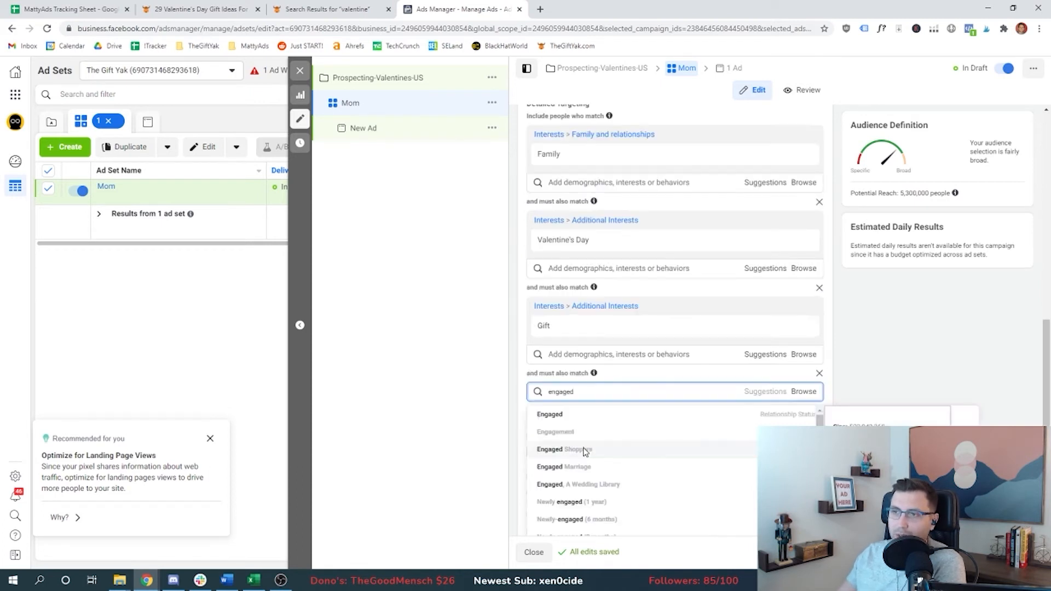
click(583, 449)
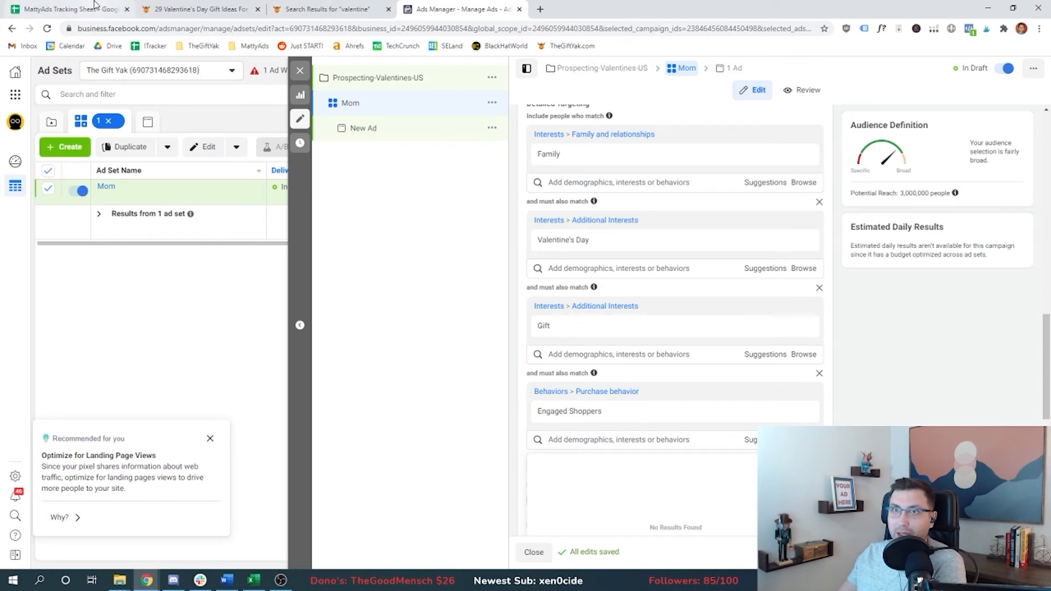
Step: Enter an audience size of 3MM for the Gifts for Mom audience in the tracking sheet
click(72, 8)
text(3MM)
key(Return)
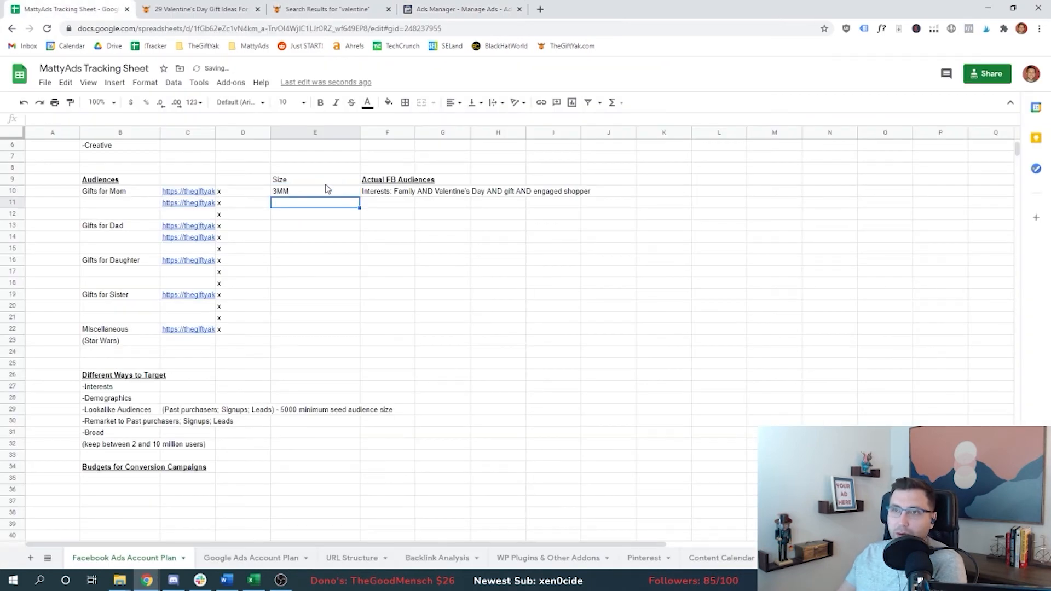
Step: Copy the Gifts for Mom size and Facebook audience into the row below
click(289, 193)
key(ctrl+c)
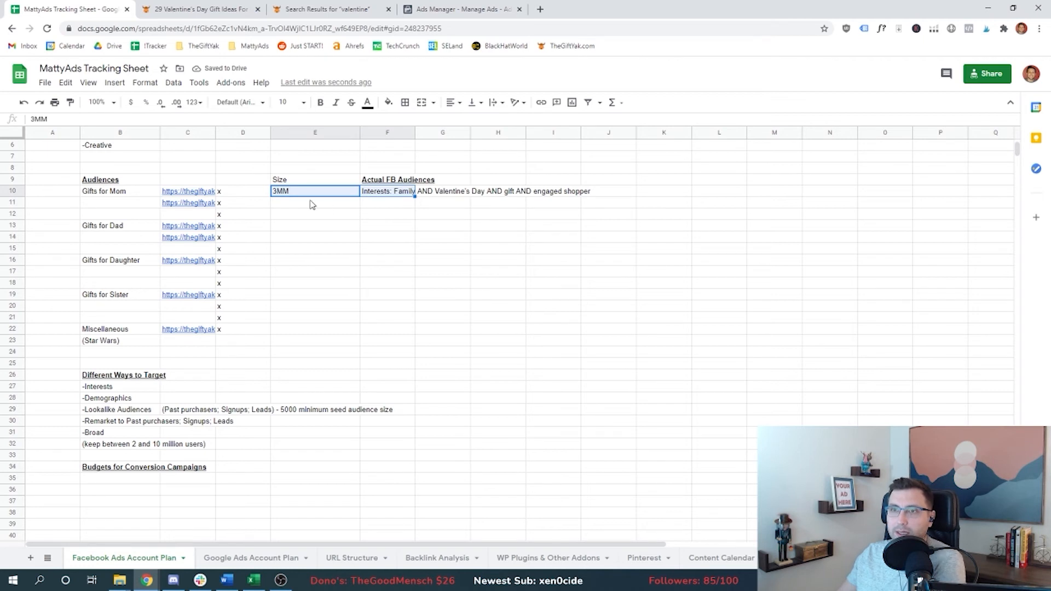
click(312, 203)
key(ctrl+v)
key(Right)
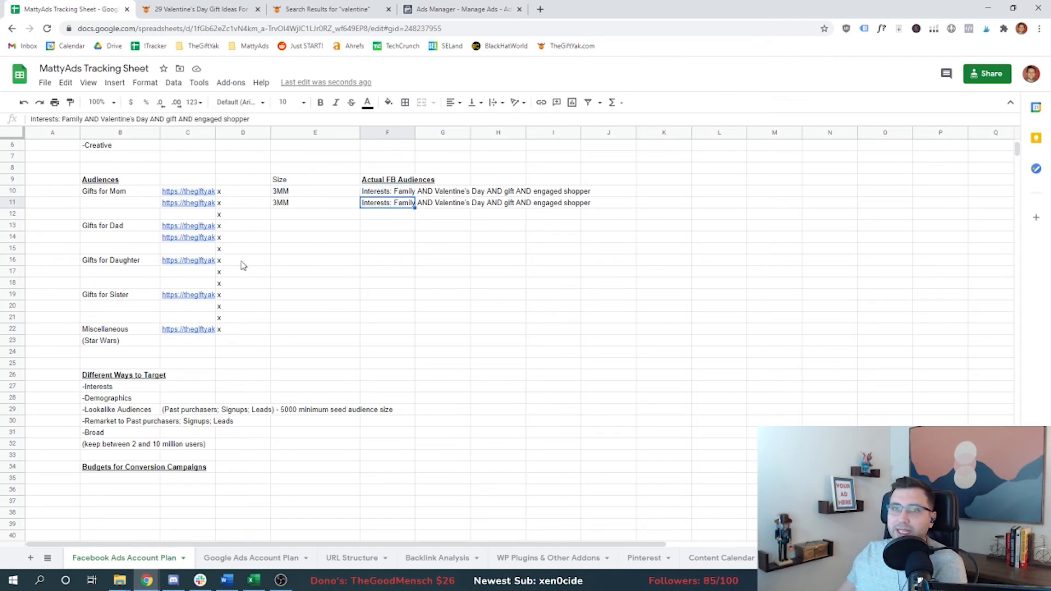
Step: Reduce the decimal places of the 50/7 weekly-conversions calculation so it shows a whole number per day
drag(131, 230, 384, 355)
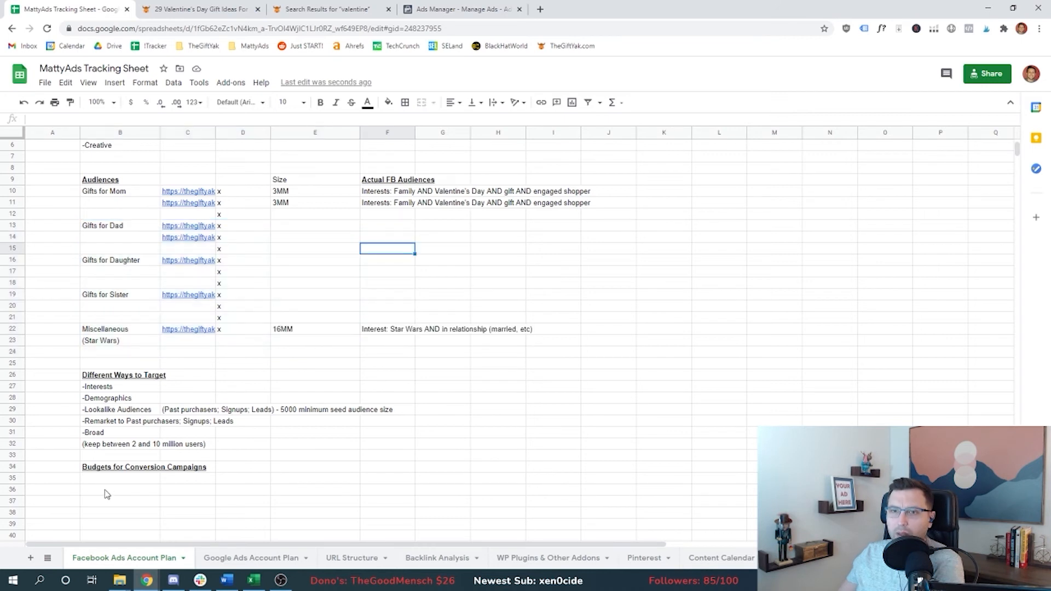
click(107, 481)
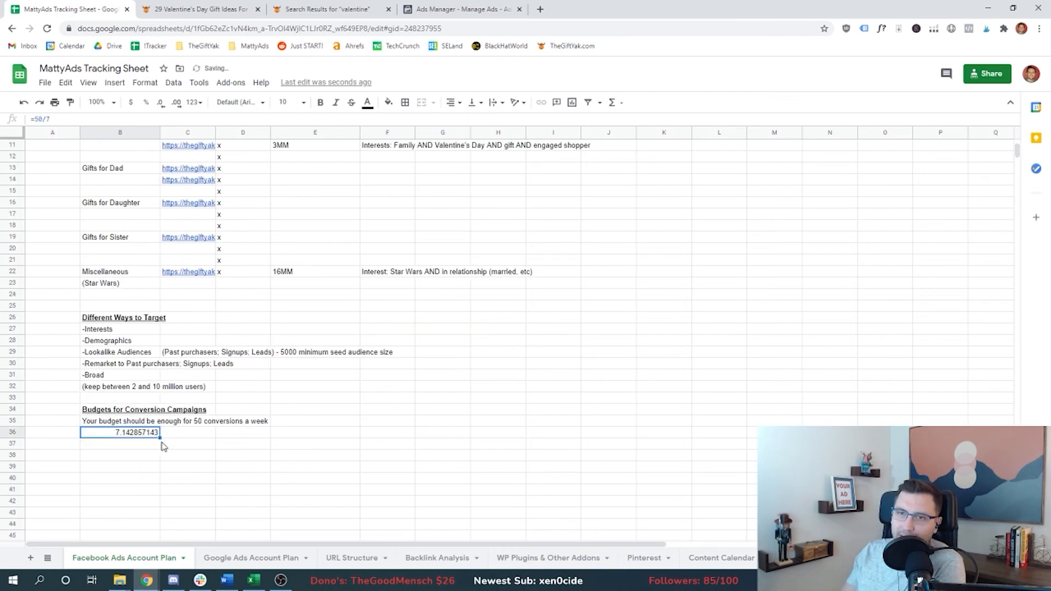
click(163, 104)
click(163, 104)
click(164, 106)
click(164, 106)
click(164, 106)
click(165, 105)
click(164, 106)
click(164, 106)
click(164, 106)
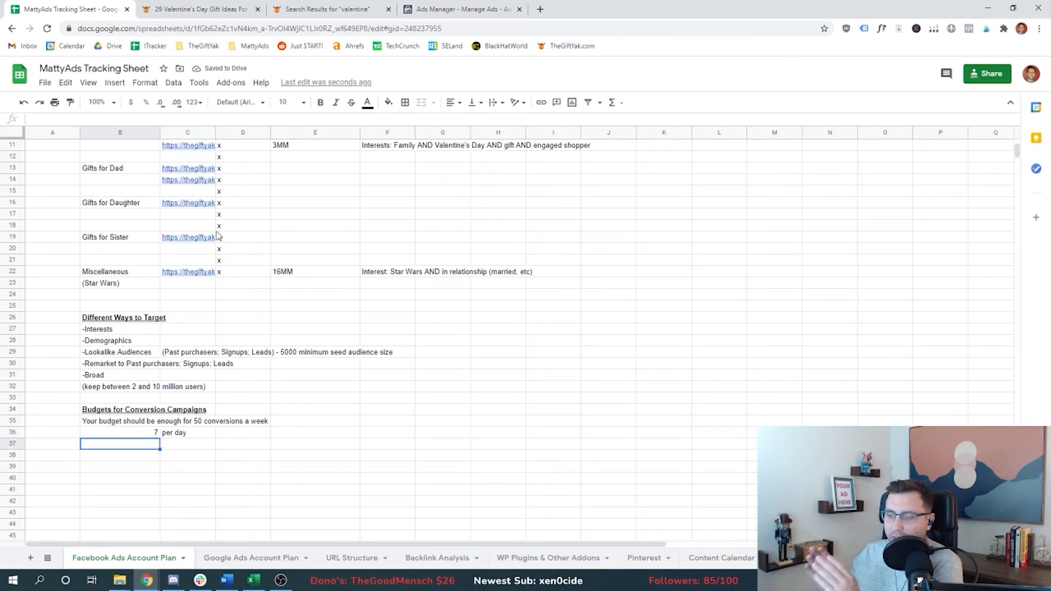
Step: Add a Goal CPA $20 line under the conversion budget notes
text(Goal CPA)
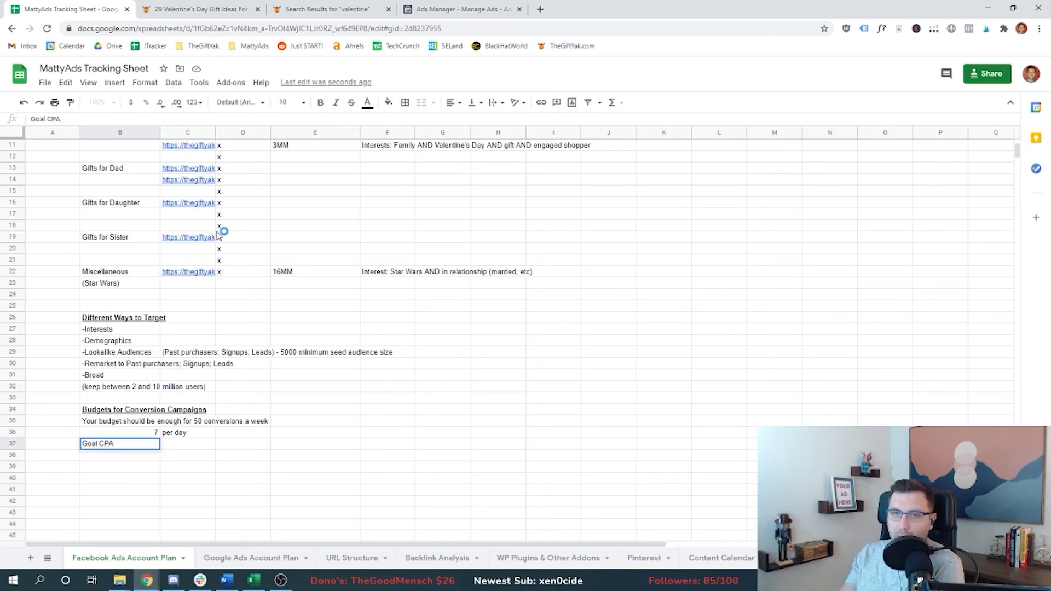
text( $2)
key(Return)
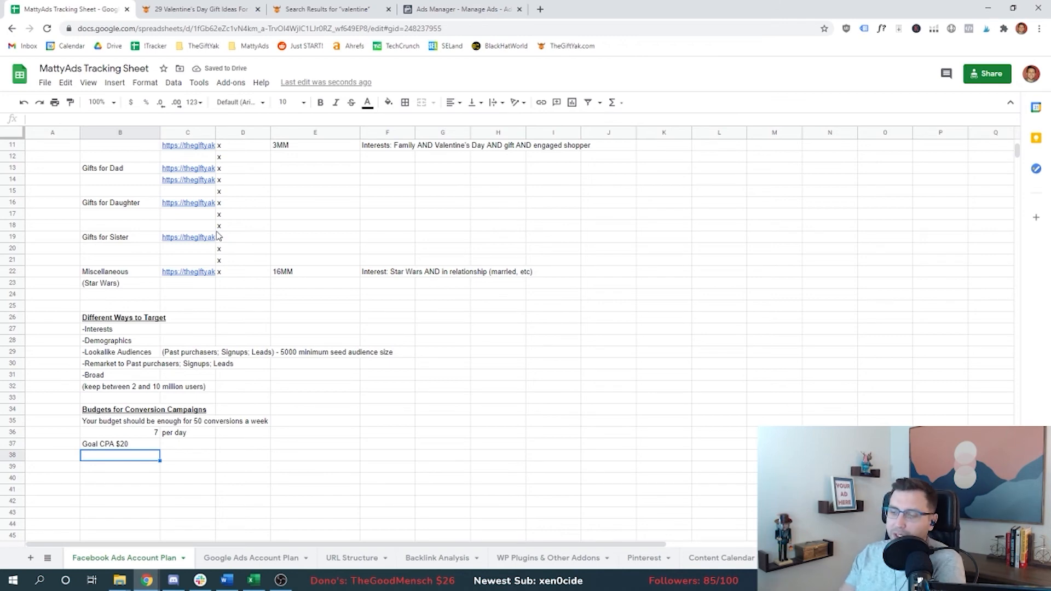
Step: Add a Daily budget row with the formula =7*20 beside it
text(Daily budget)
key(Tab)
text(=7*20)
key(Return)
key(Up)
key(shift+Right)
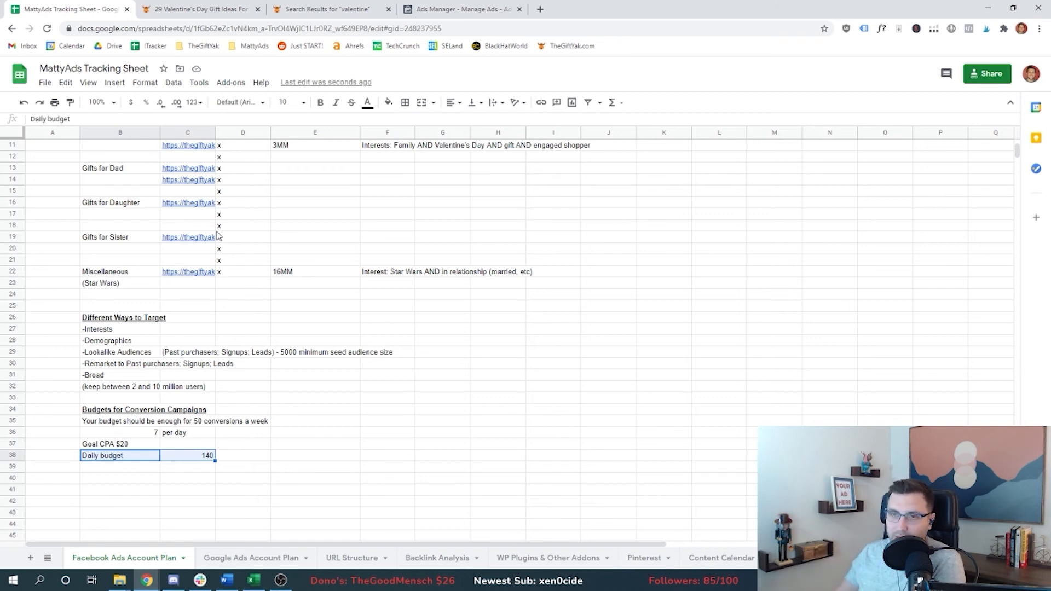
key(ctrl+Up)
key(shift+Right)
key(shift+Down)
key(shift+Down)
key(shift+Down)
key(shift+Down)
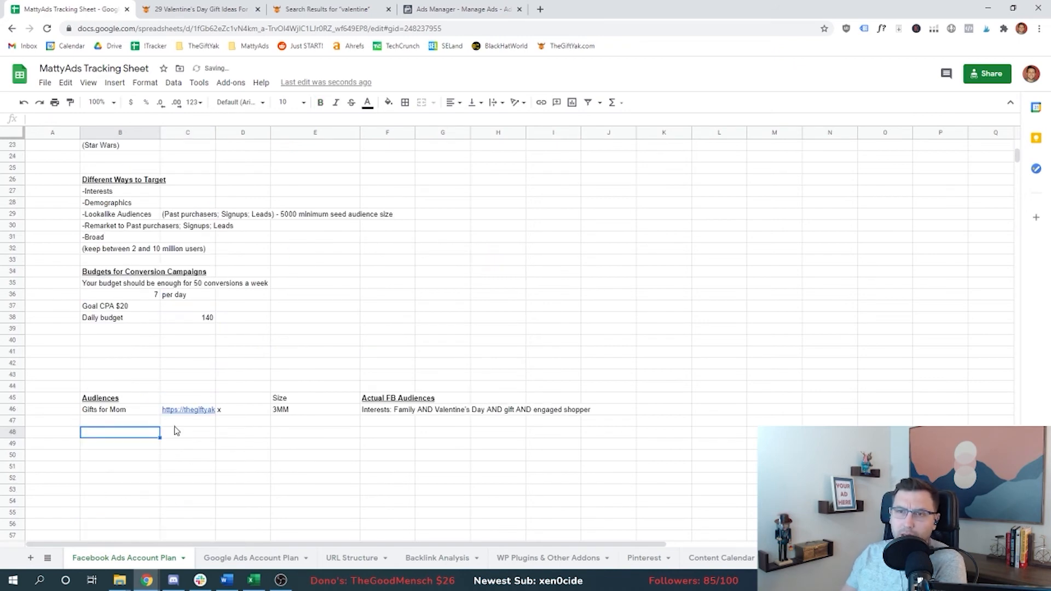
key(Up)
key(Right)
key(Up)
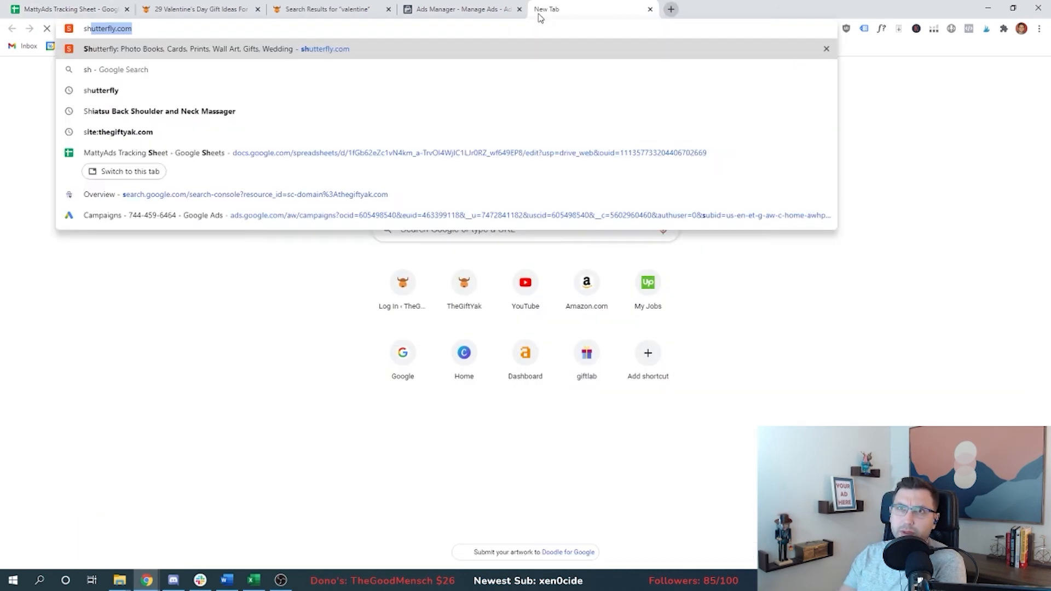
Step: Open Shutterfly and browse its travel photo book styles
key(Return)
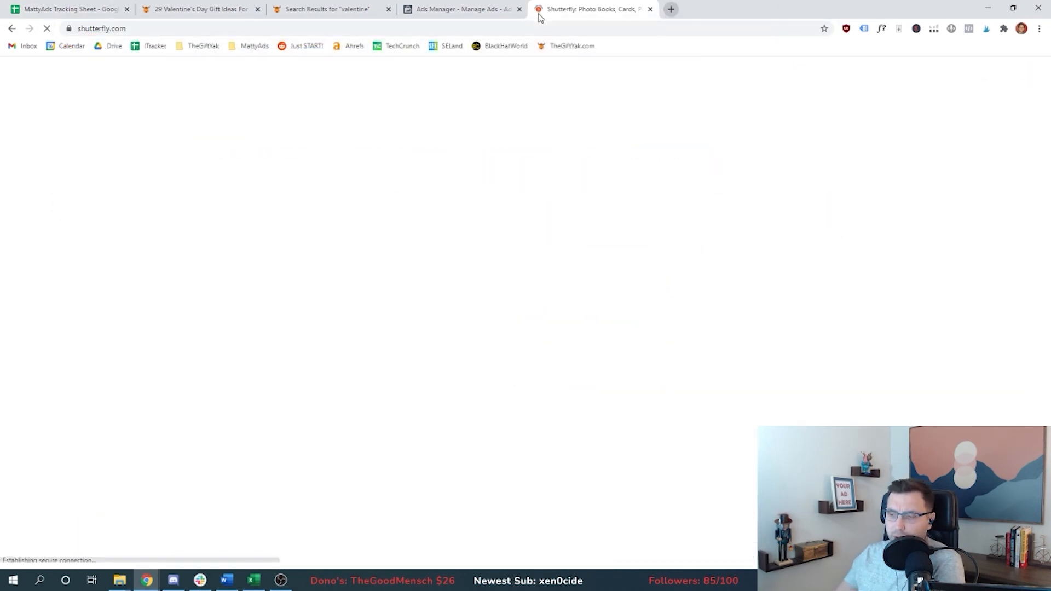
click(601, 250)
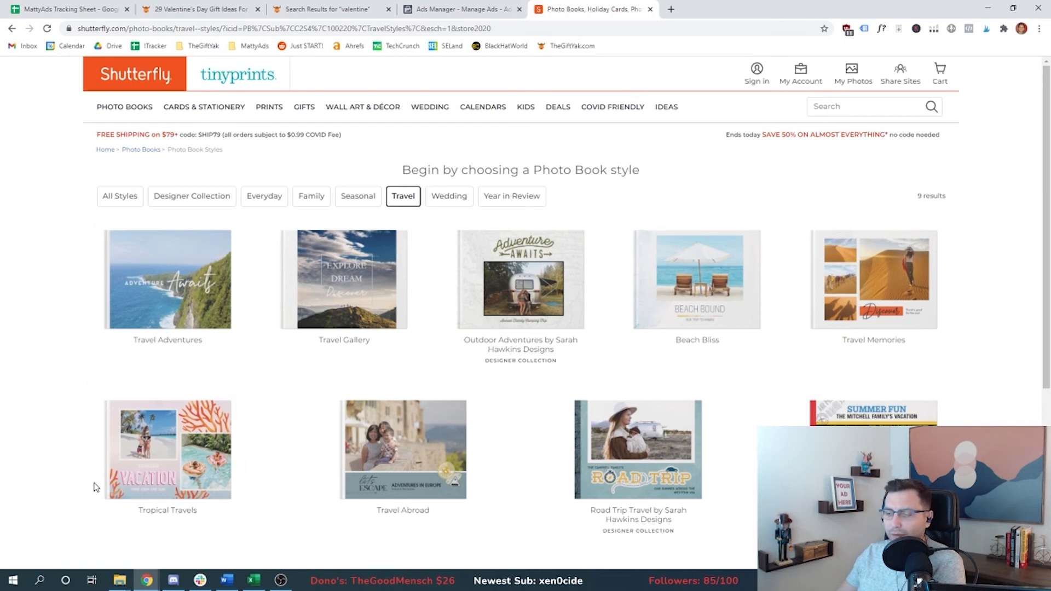
Step: Remove the Star Wars interest and relationship-status narrowing from the ad set's detailed targeting
key(ctrl+1)
click(130, 411)
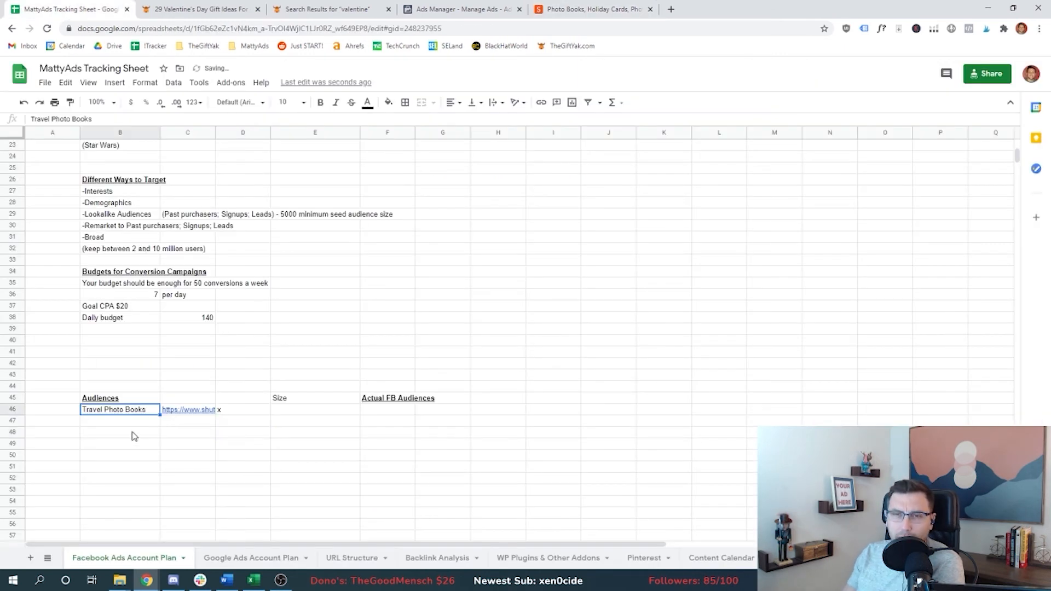
key(ctrl+4)
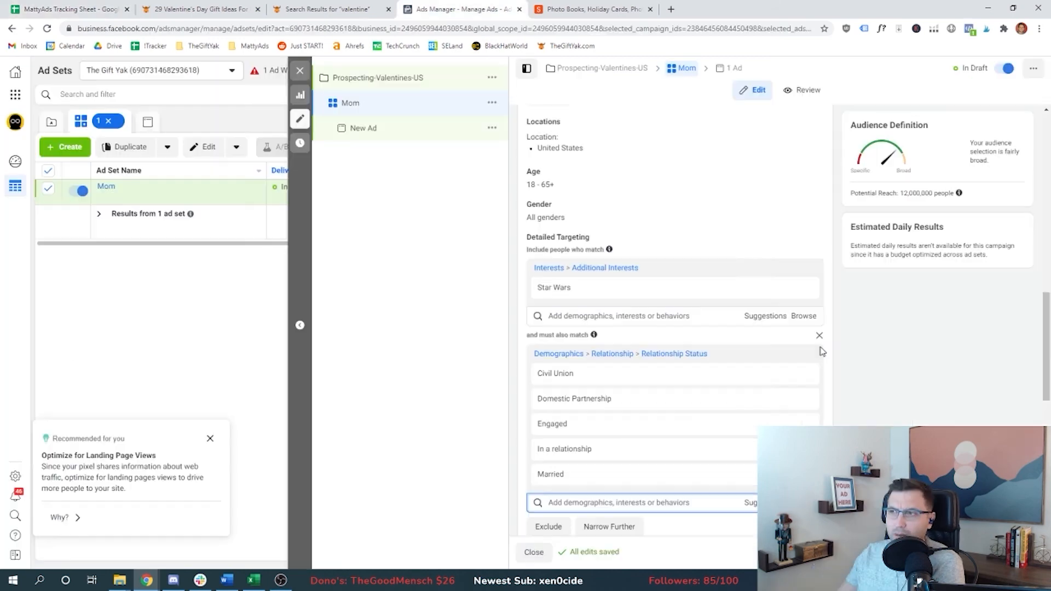
click(819, 336)
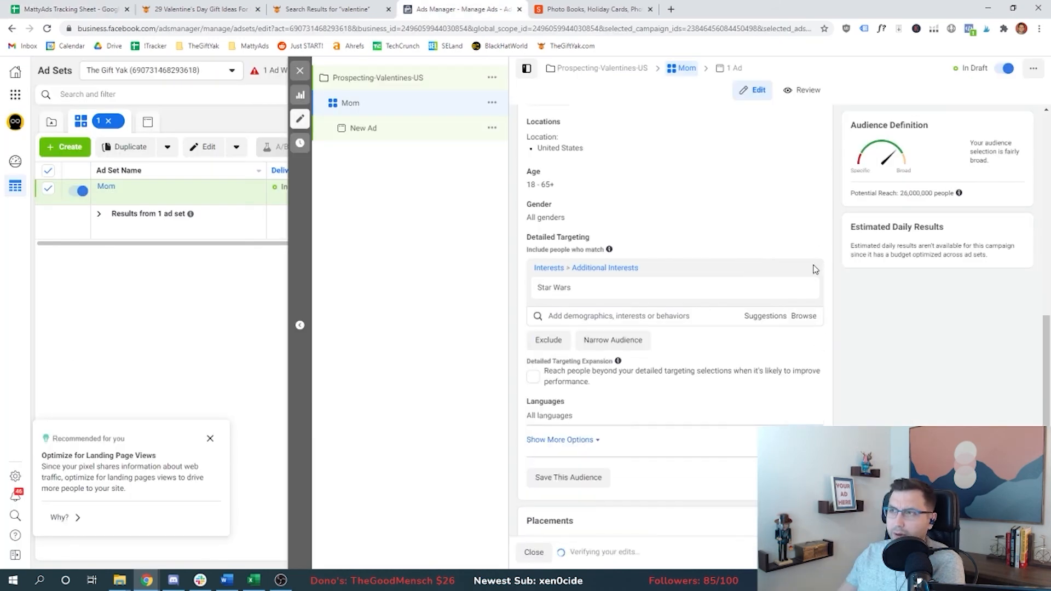
click(818, 268)
Step: Search detailed targeting for travel and add the Frequent Travelers behavior
click(599, 269)
text(travel)
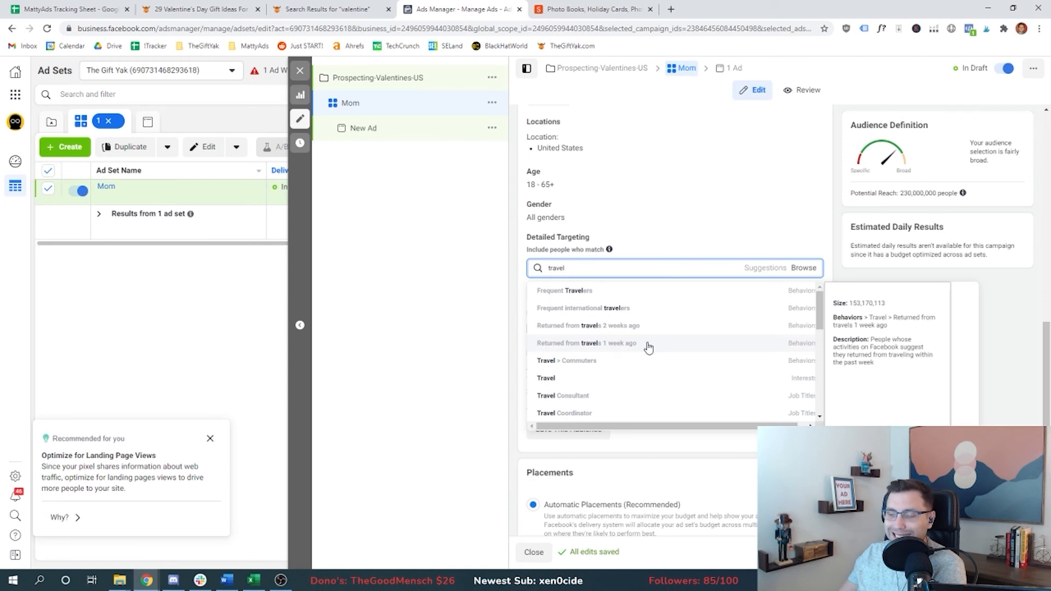
scroll(613, 349, down, 2)
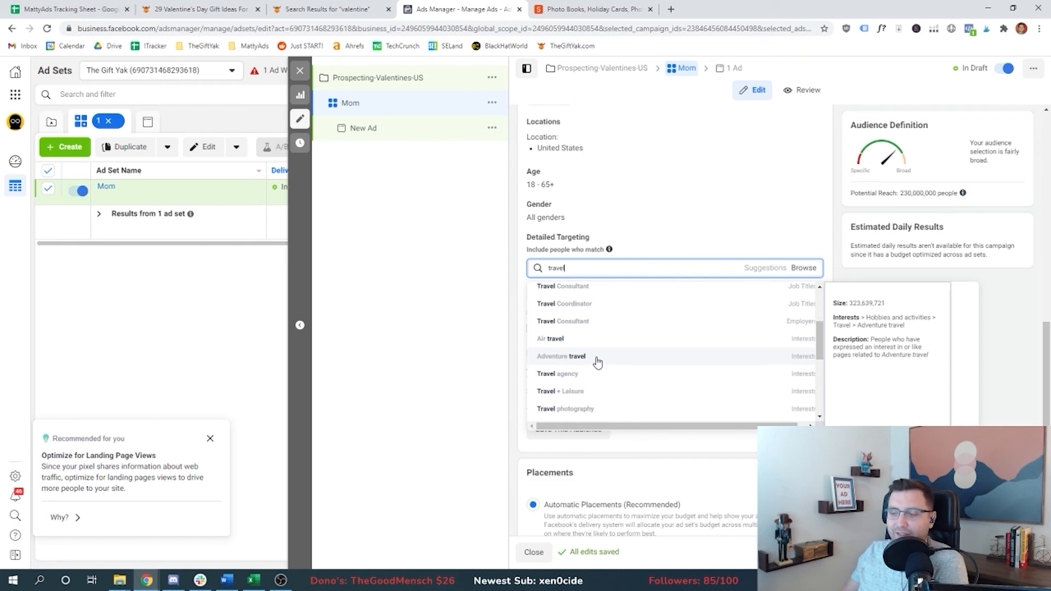
click(593, 9)
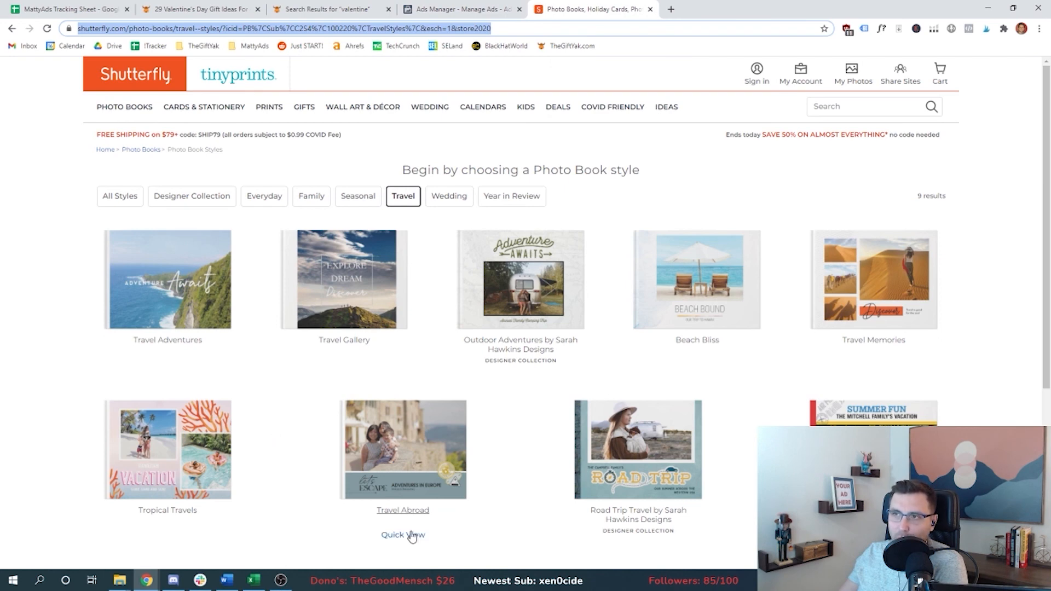
key(ctrl+shift+Tab)
scroll(611, 376, down, 1)
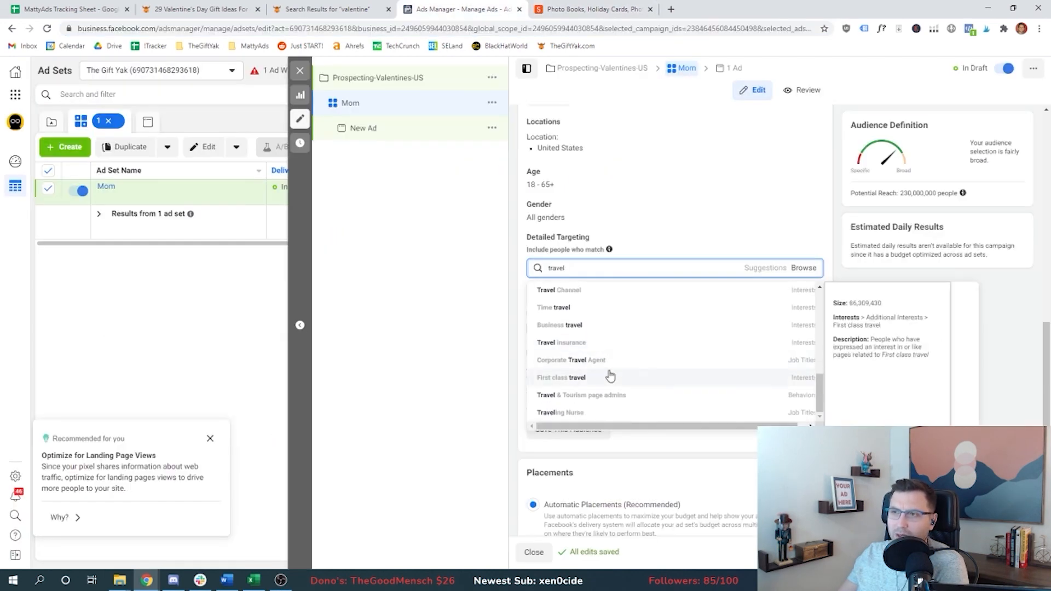
scroll(608, 379, down, 1)
scroll(603, 267, up, 5)
scroll(602, 268, up, 3)
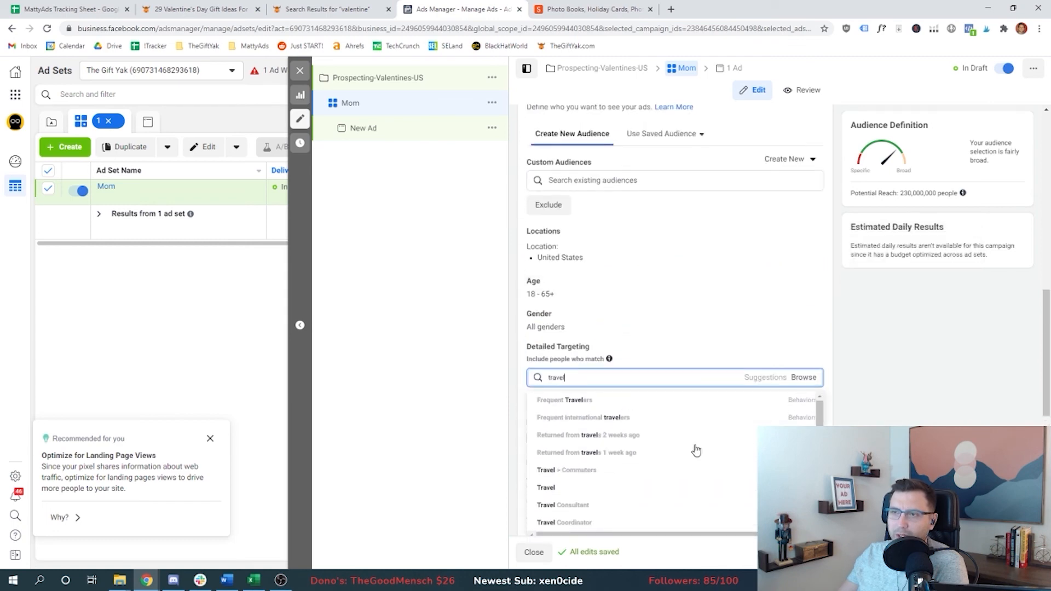
click(627, 406)
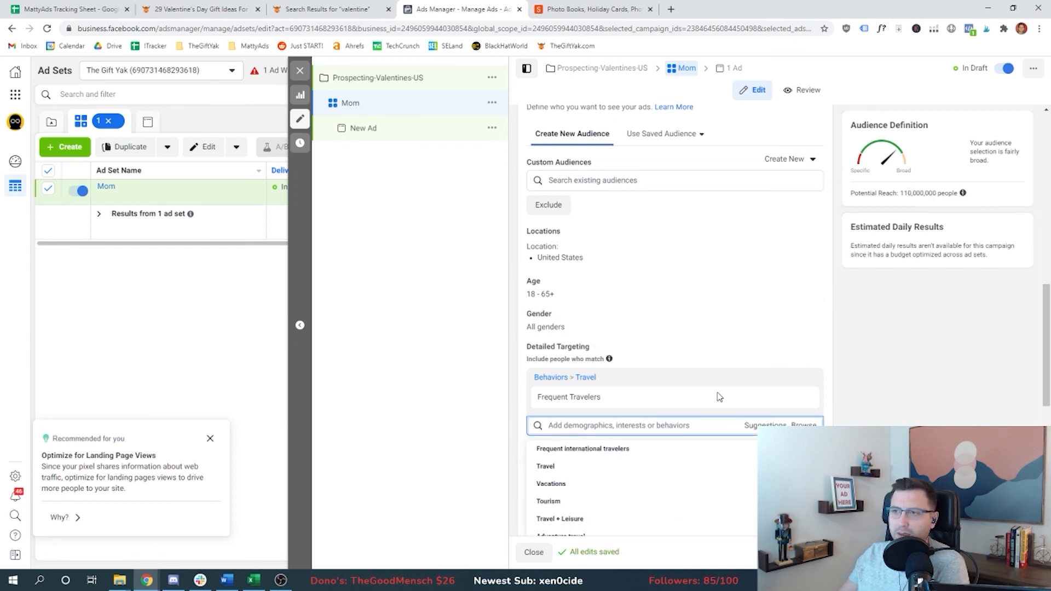
Step: Target the Frequent international travelers behavior instead of Frequent Travelers
scroll(702, 306, down, 1)
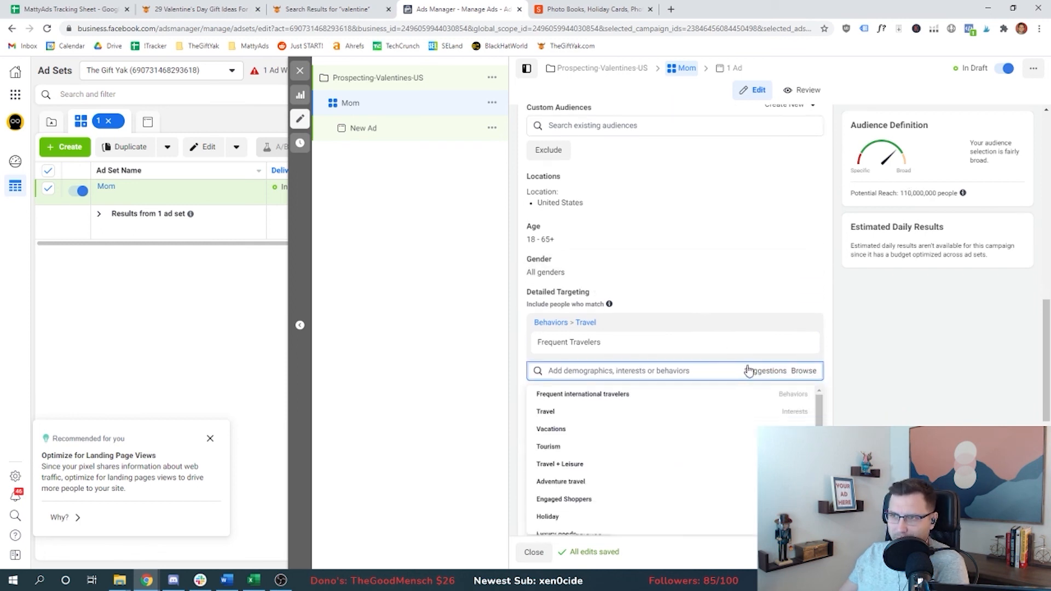
mouse_move(600, 432)
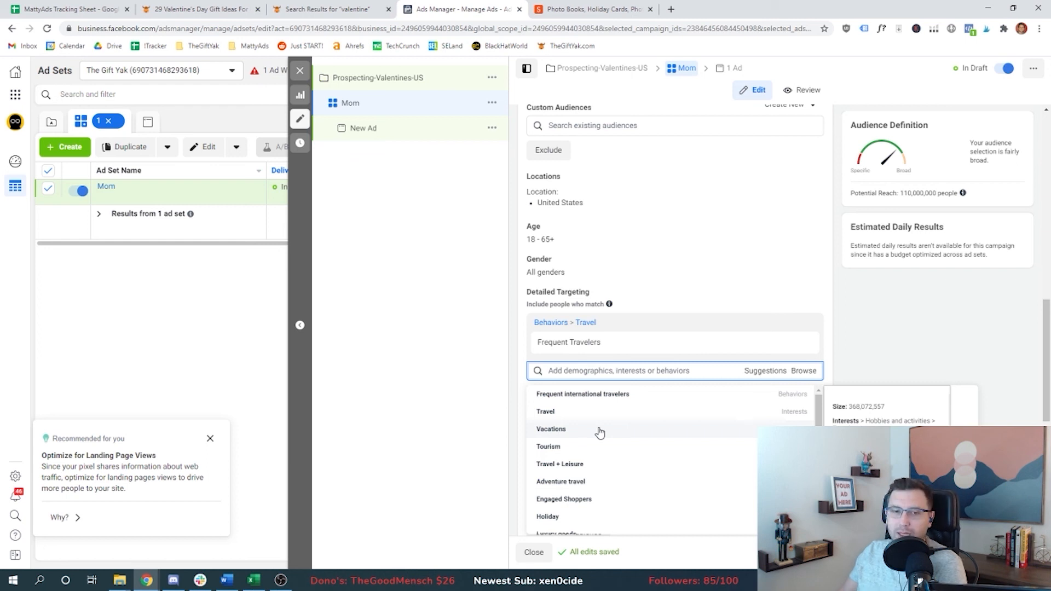
scroll(573, 437, down, 1)
scroll(572, 437, up, 1)
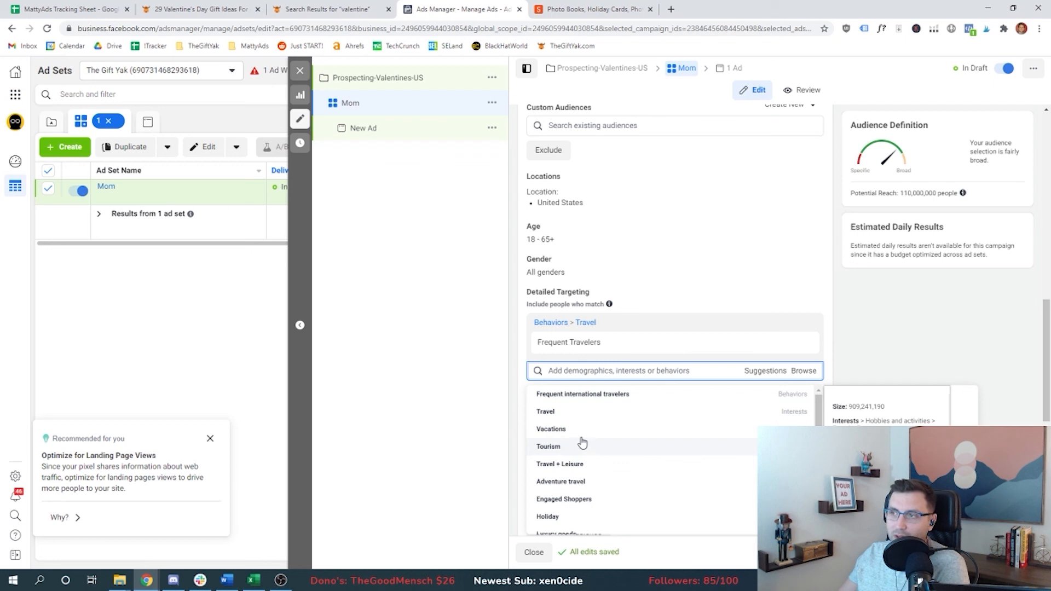
click(624, 394)
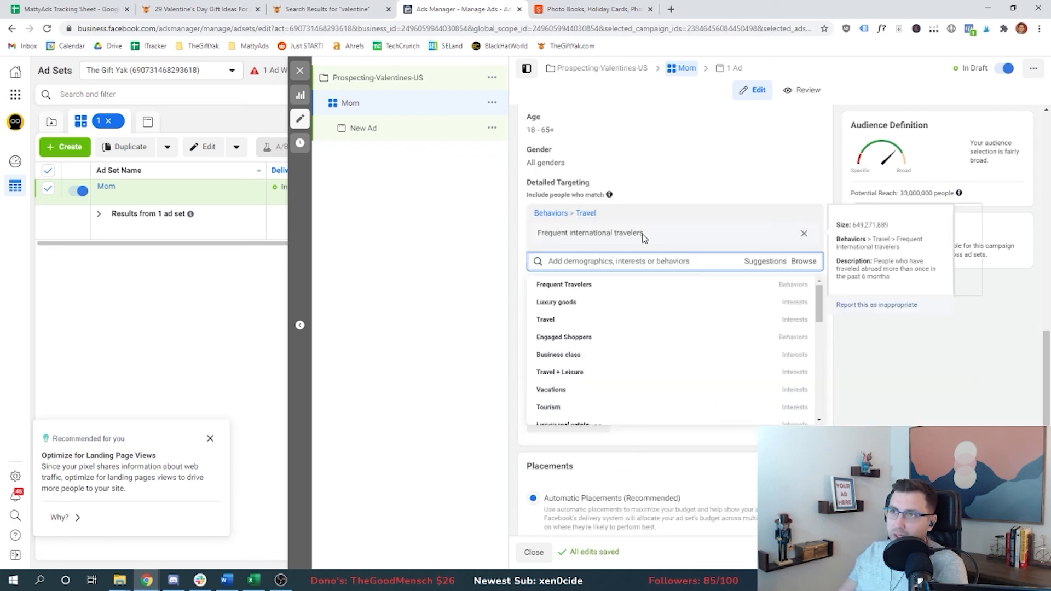
click(904, 194)
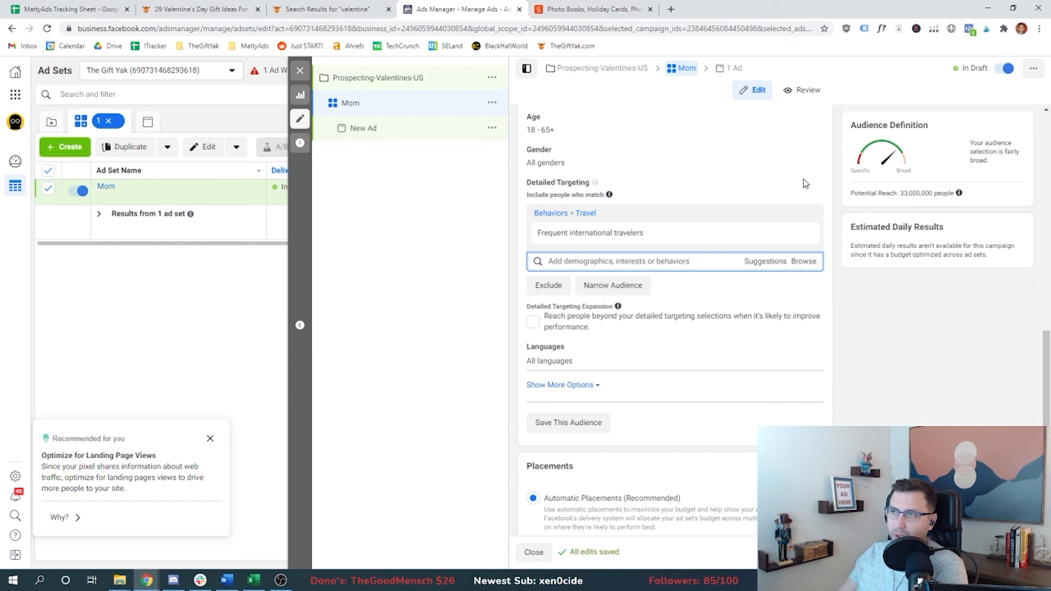
Step: Record size 8MM and 'Interests: International Travelers AND parents' for Travel Photo Books in the sheet
scroll(530, 324, up, 3)
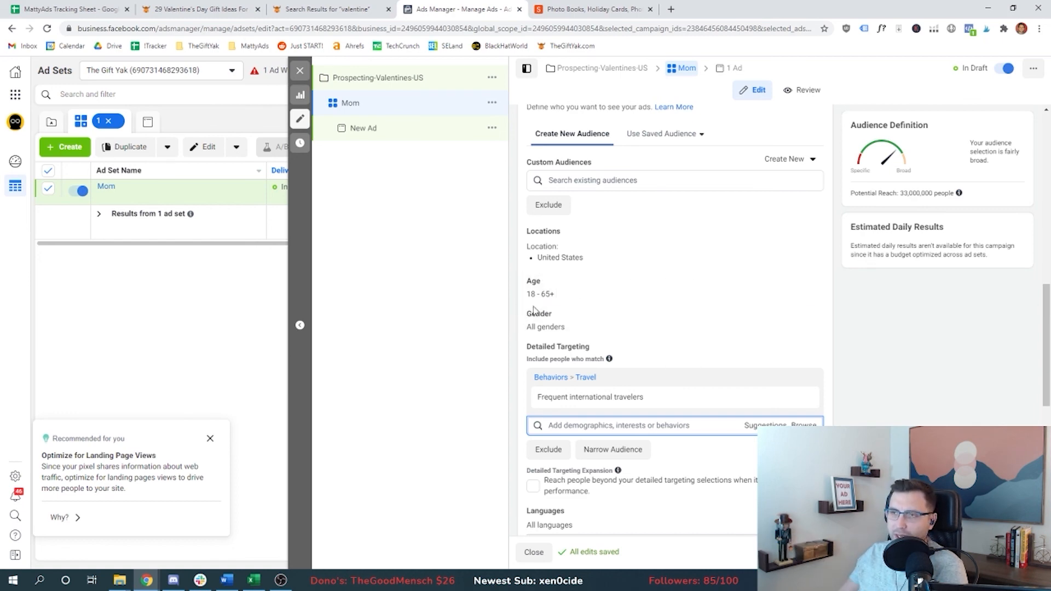
key(ctrl+1)
click(296, 411)
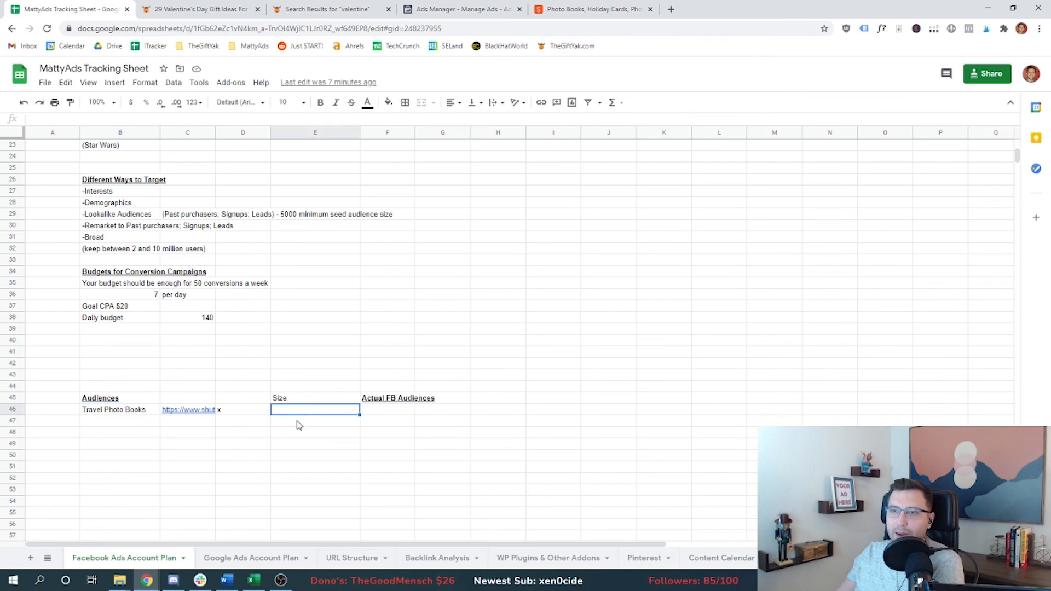
text(8MM)
key(Tab)
text(Interests: International Travelers AND )
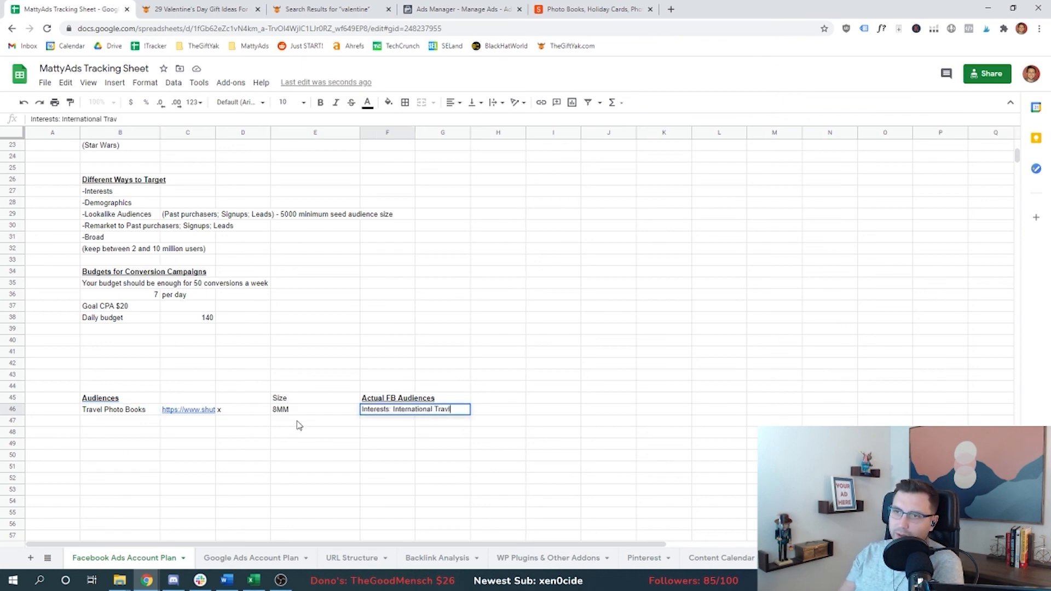
text(parents)
click(371, 424)
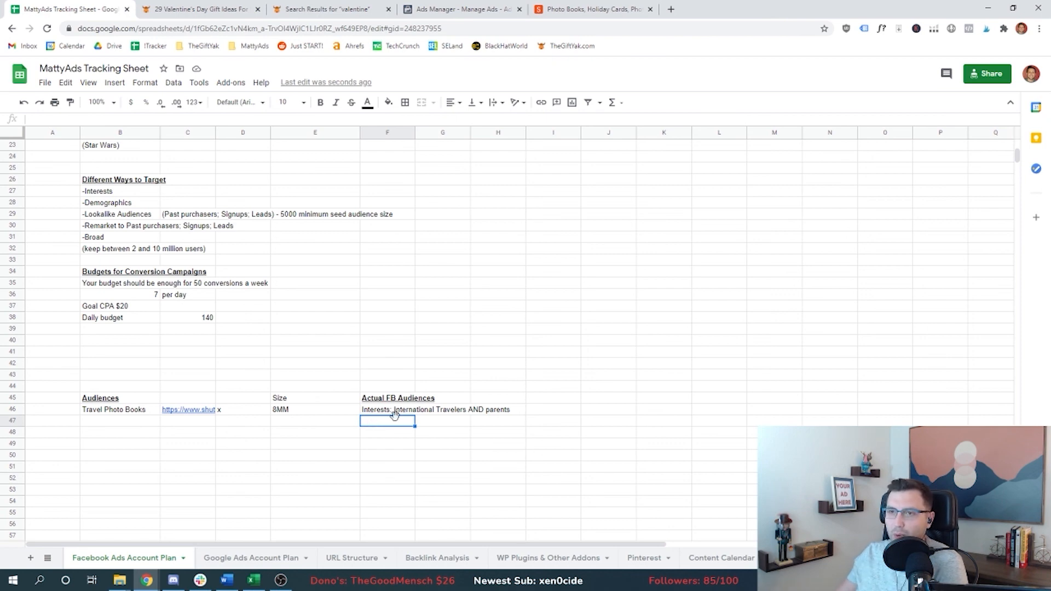
key(Up)
key(Left)
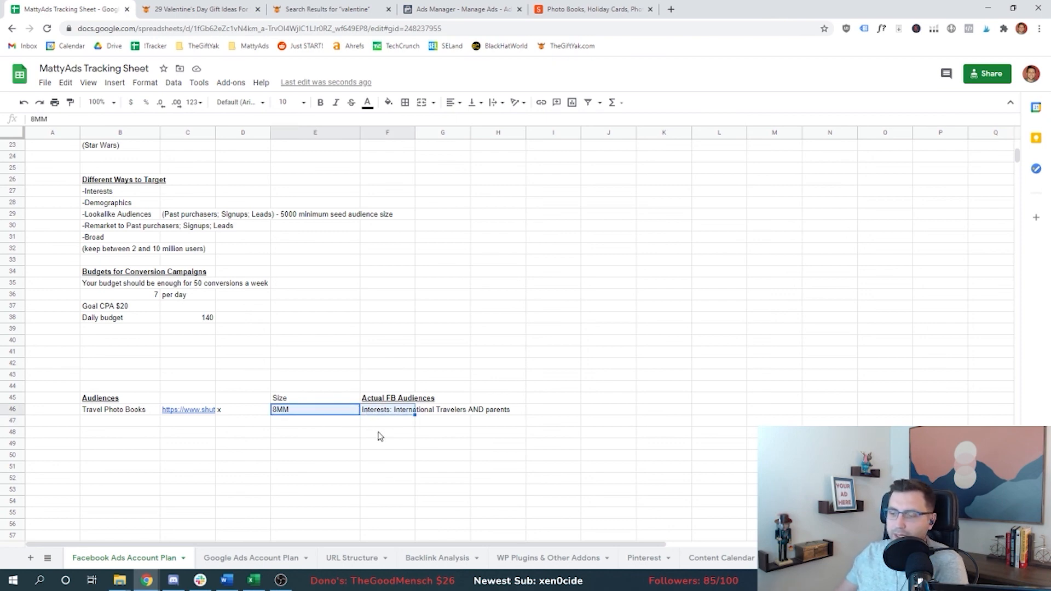